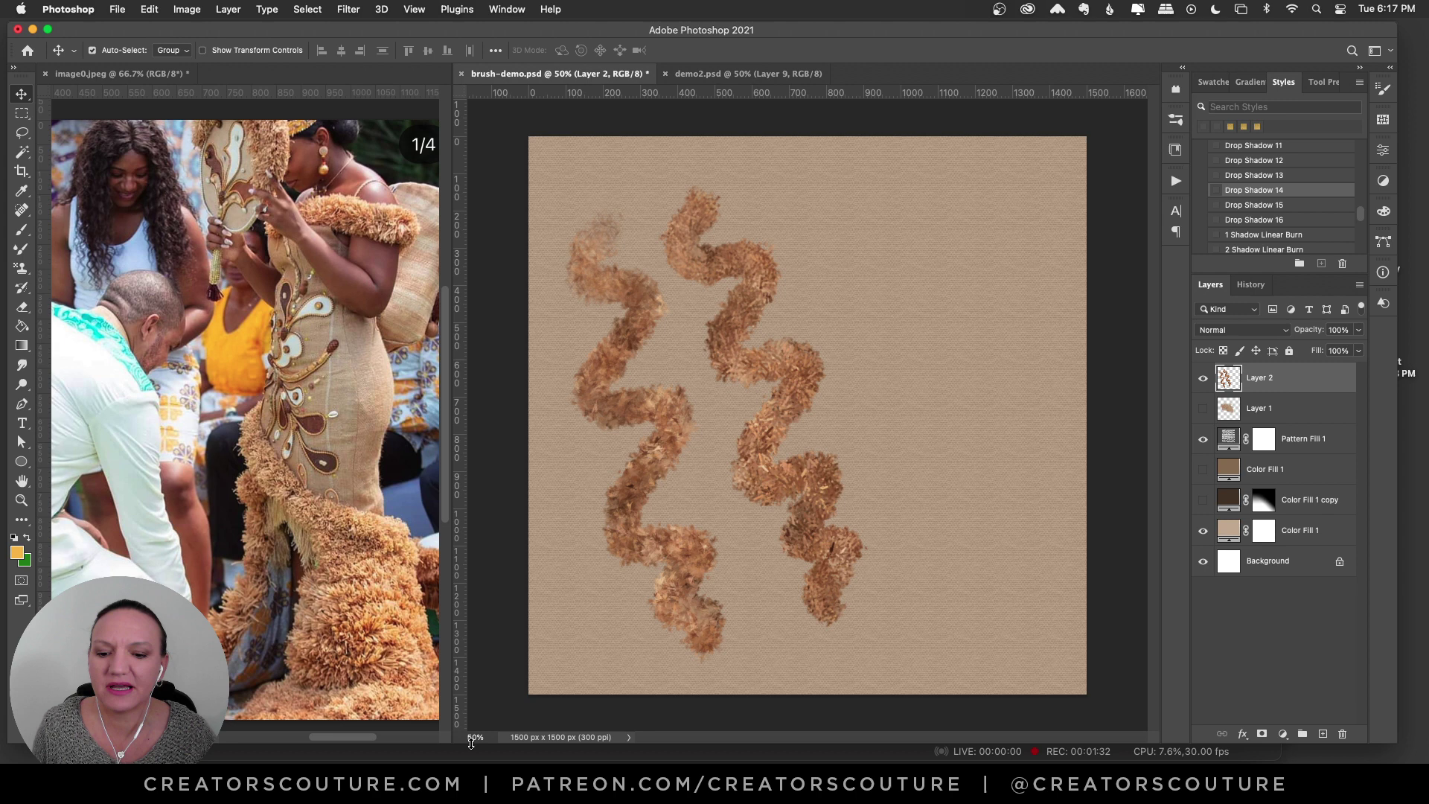
Step: Bring Chrome's Instagram post of the raffia wedding-dress reference photo in front of Photoshop
left_click(484, 760)
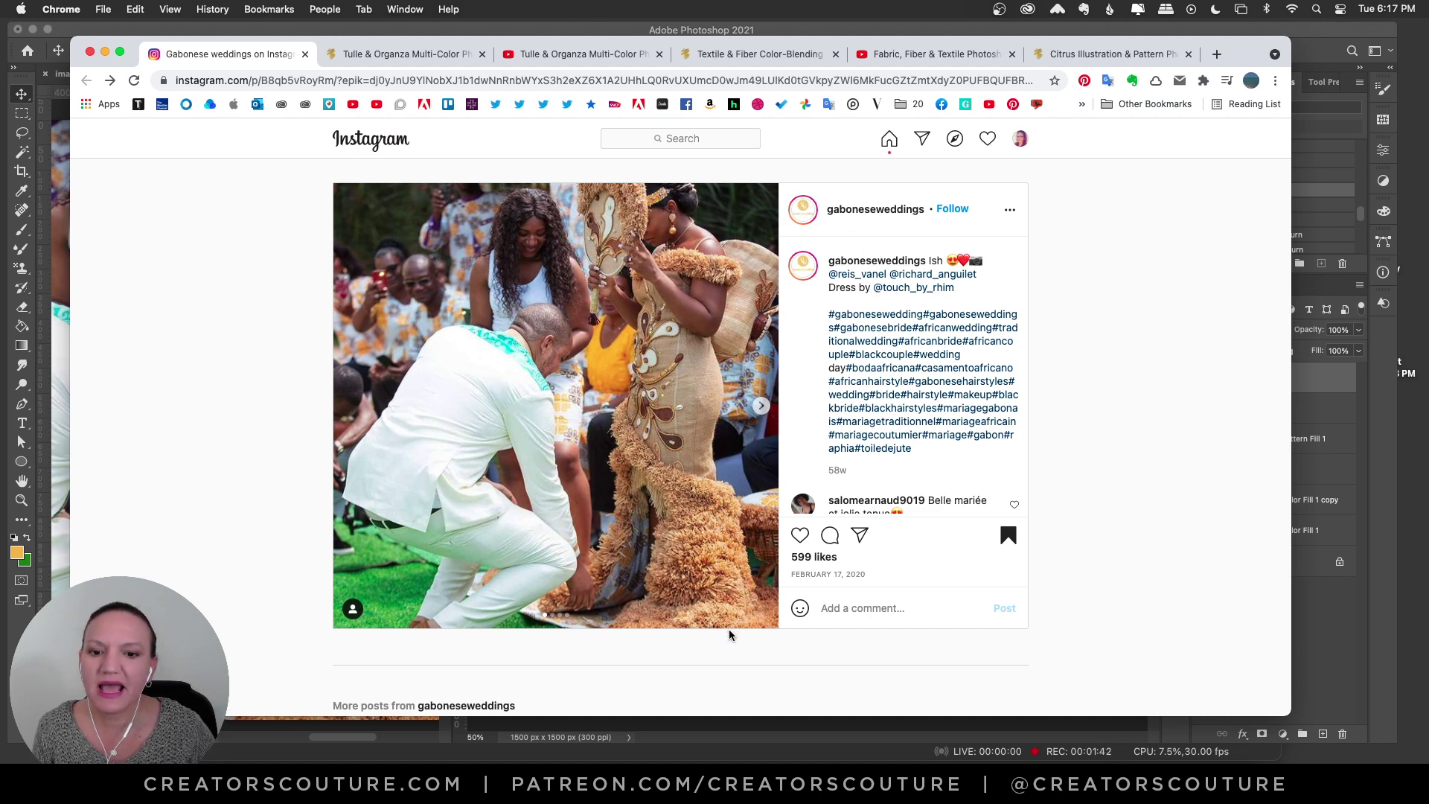
left_click(633, 782)
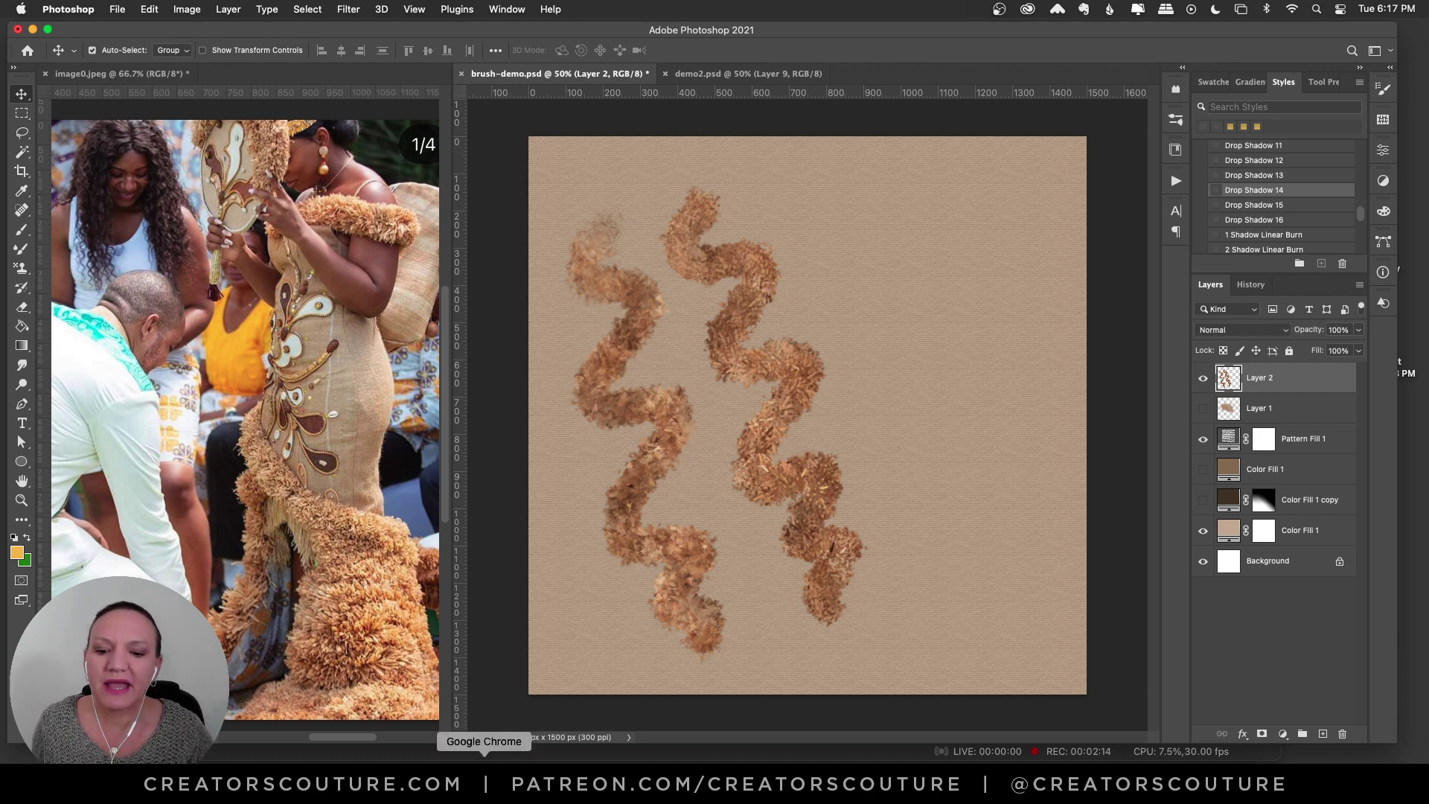
left_click(481, 774)
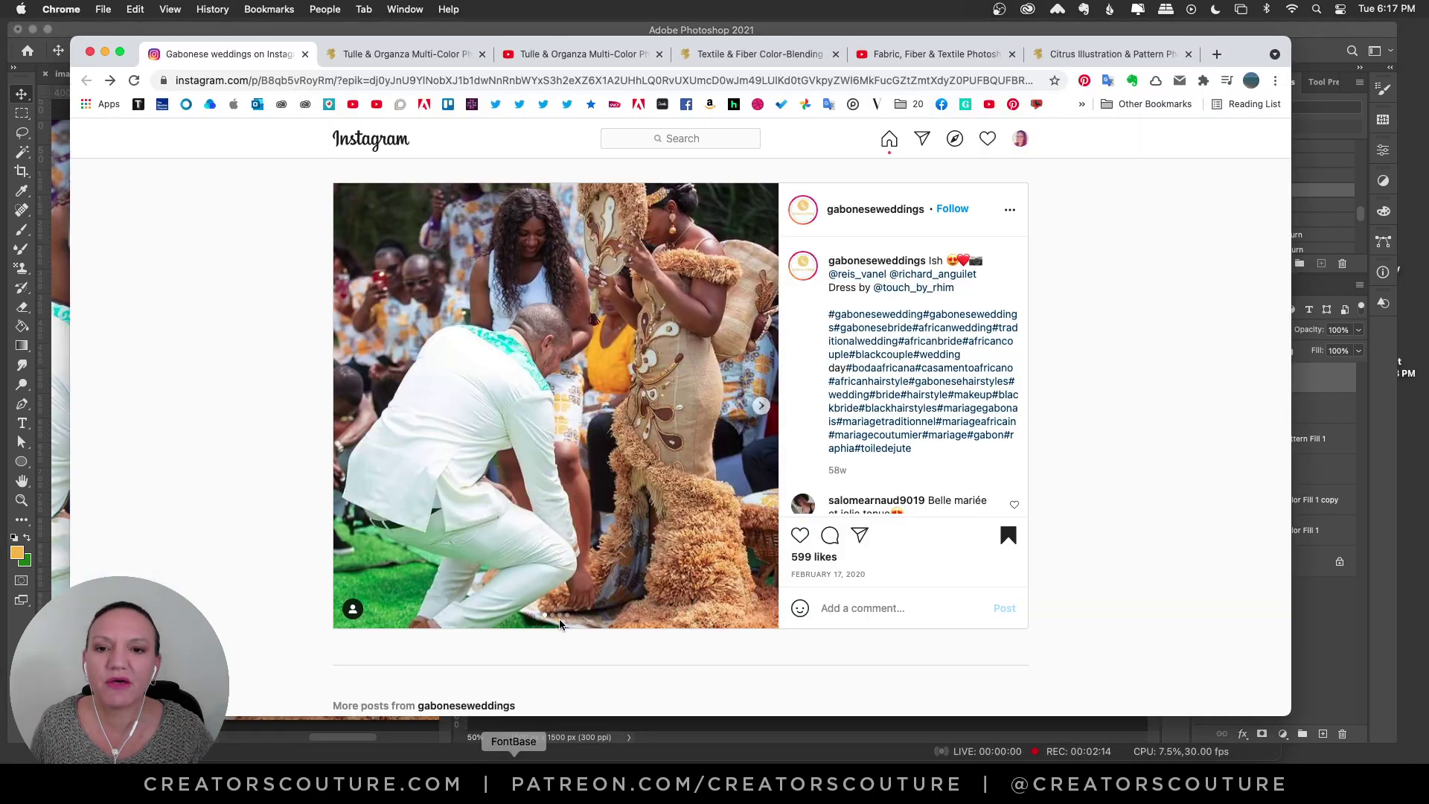
Step: Browse the Tulle & Organza and Textile & Fiber brush pages and videos, then return to Photoshop
left_click(405, 54)
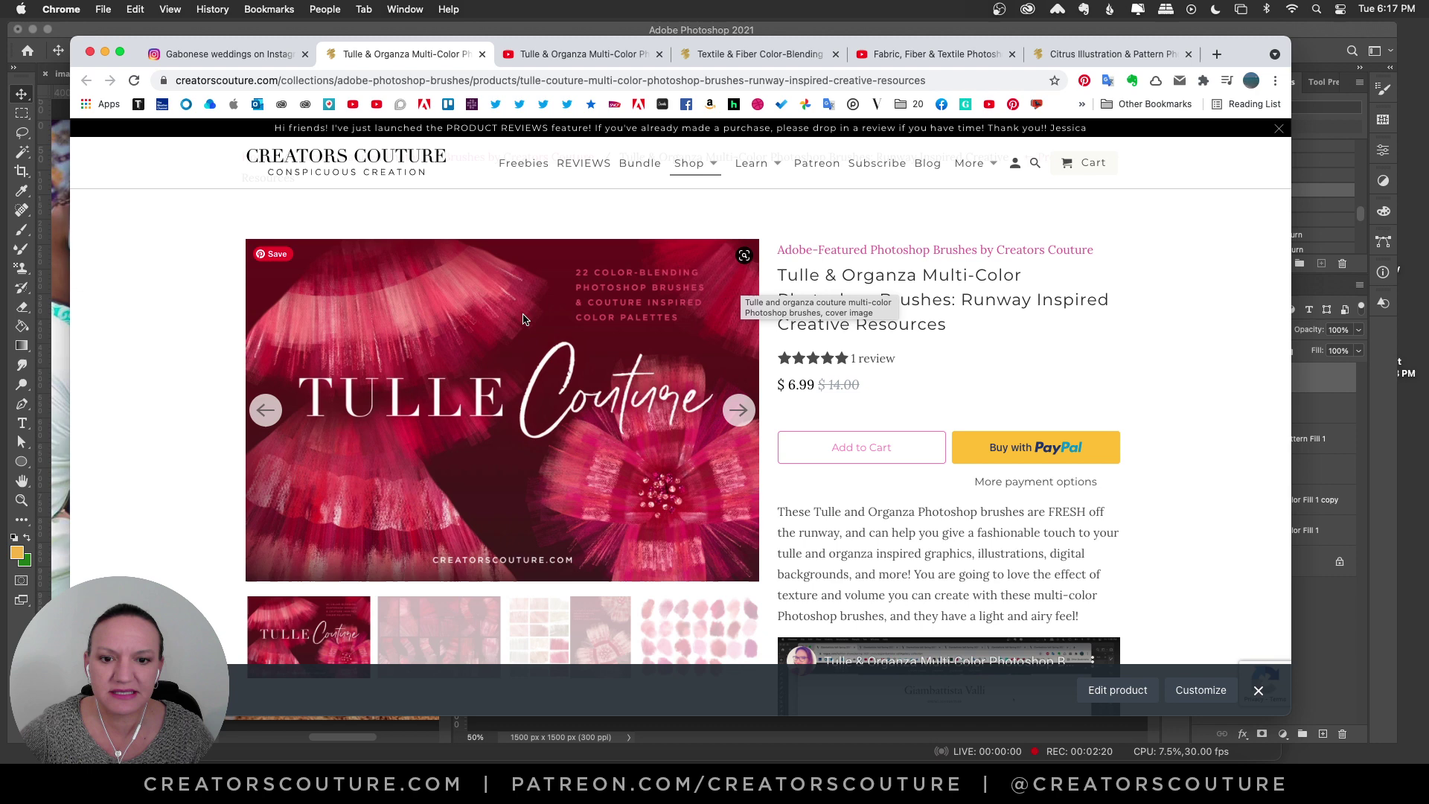
left_click(580, 50)
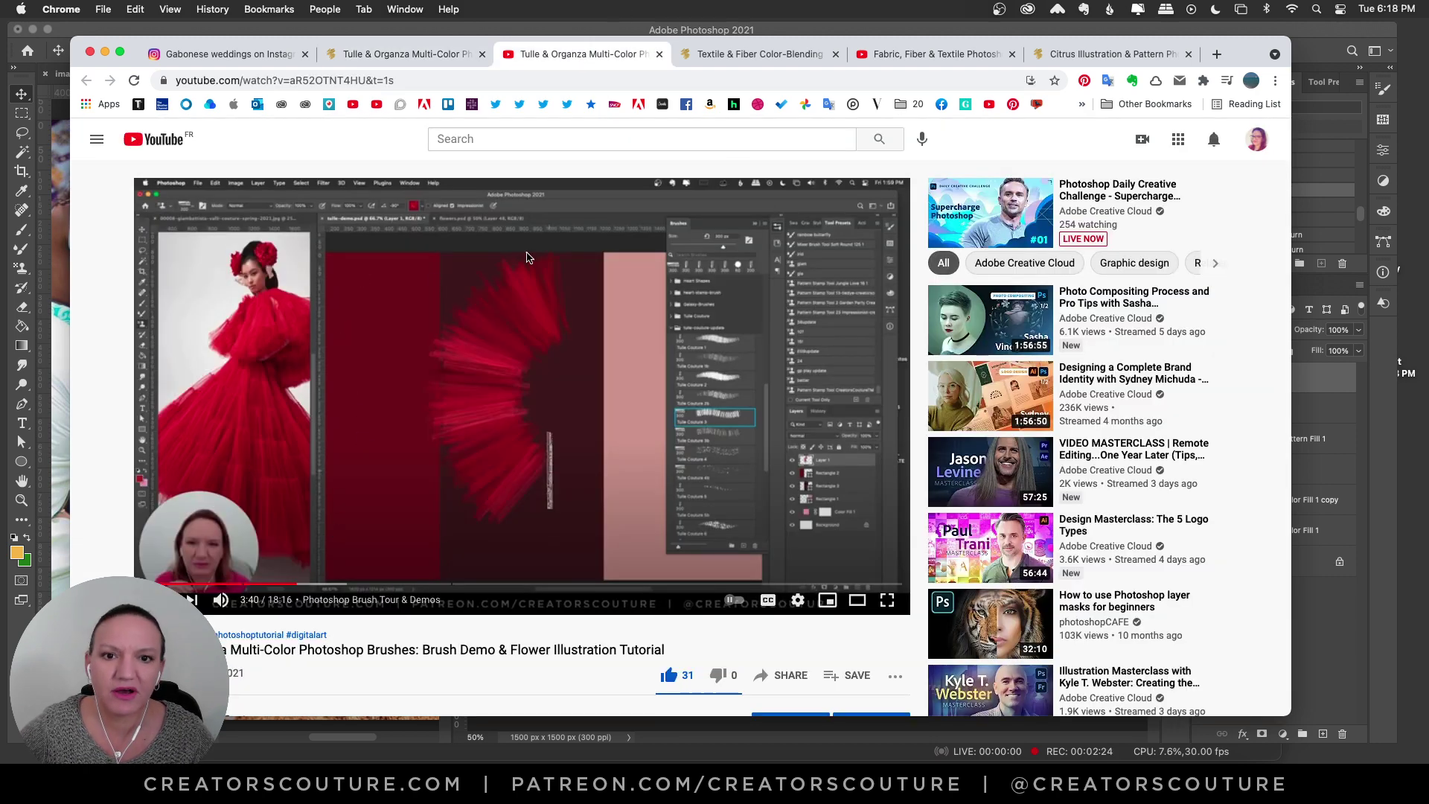
left_click(759, 54)
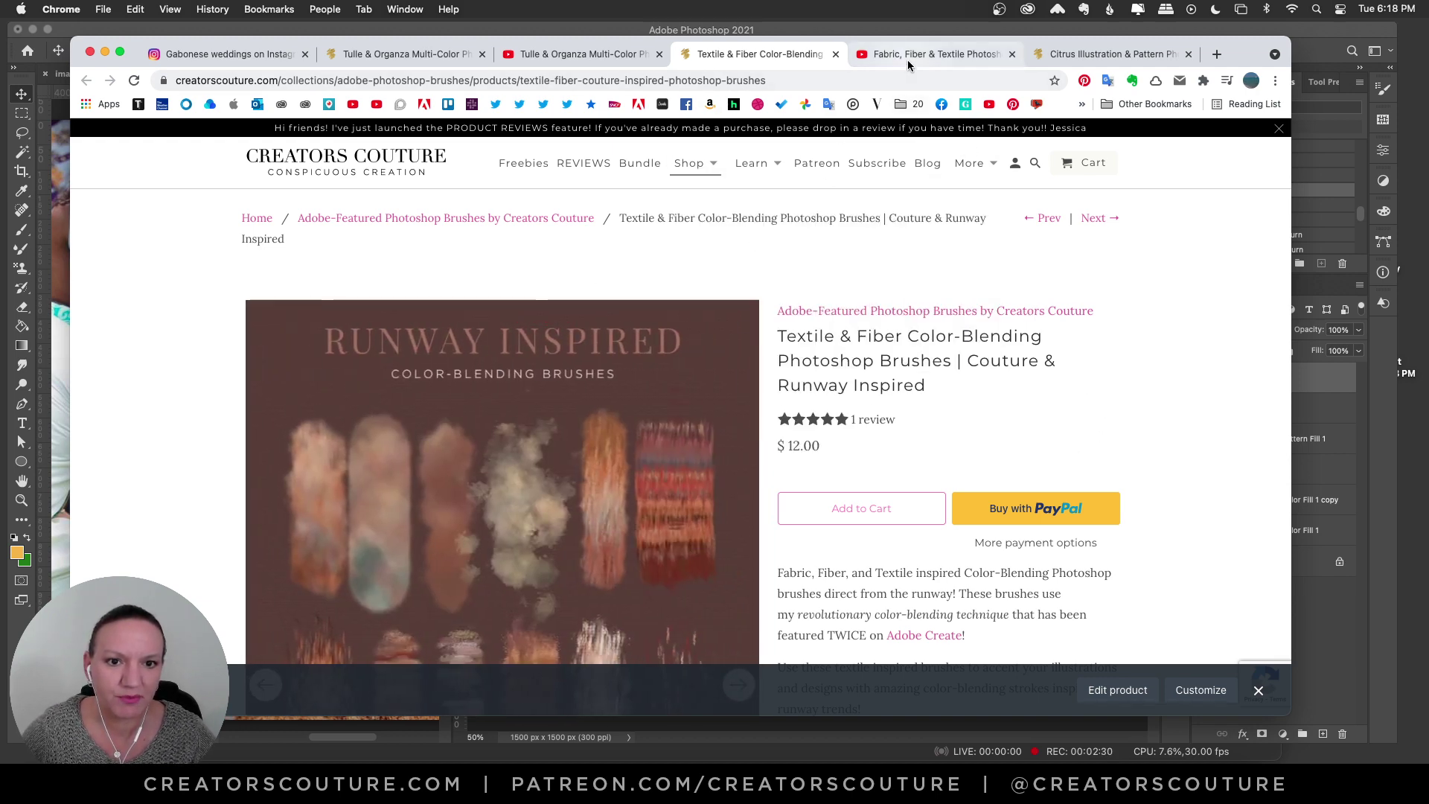
left_click(910, 62)
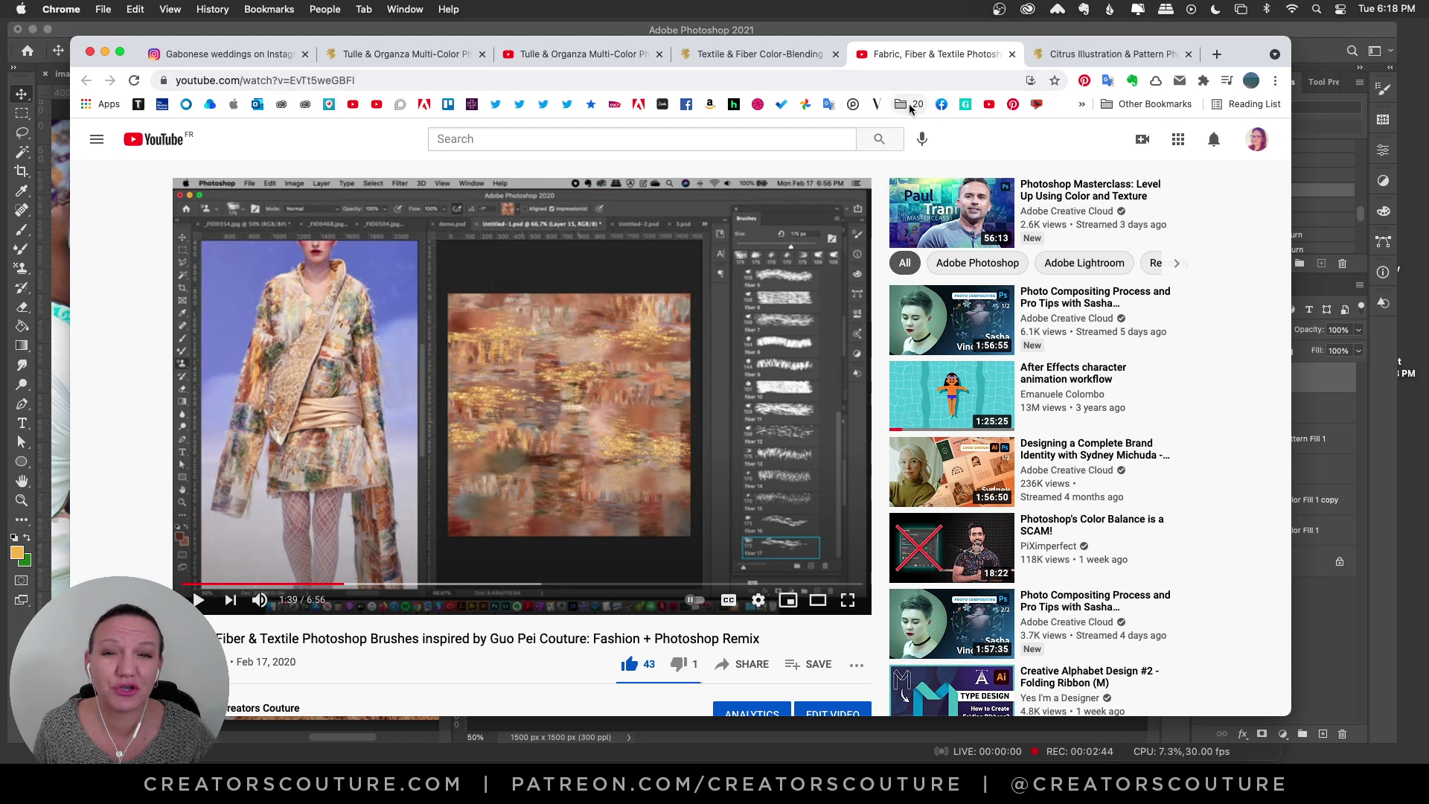
left_click(558, 32)
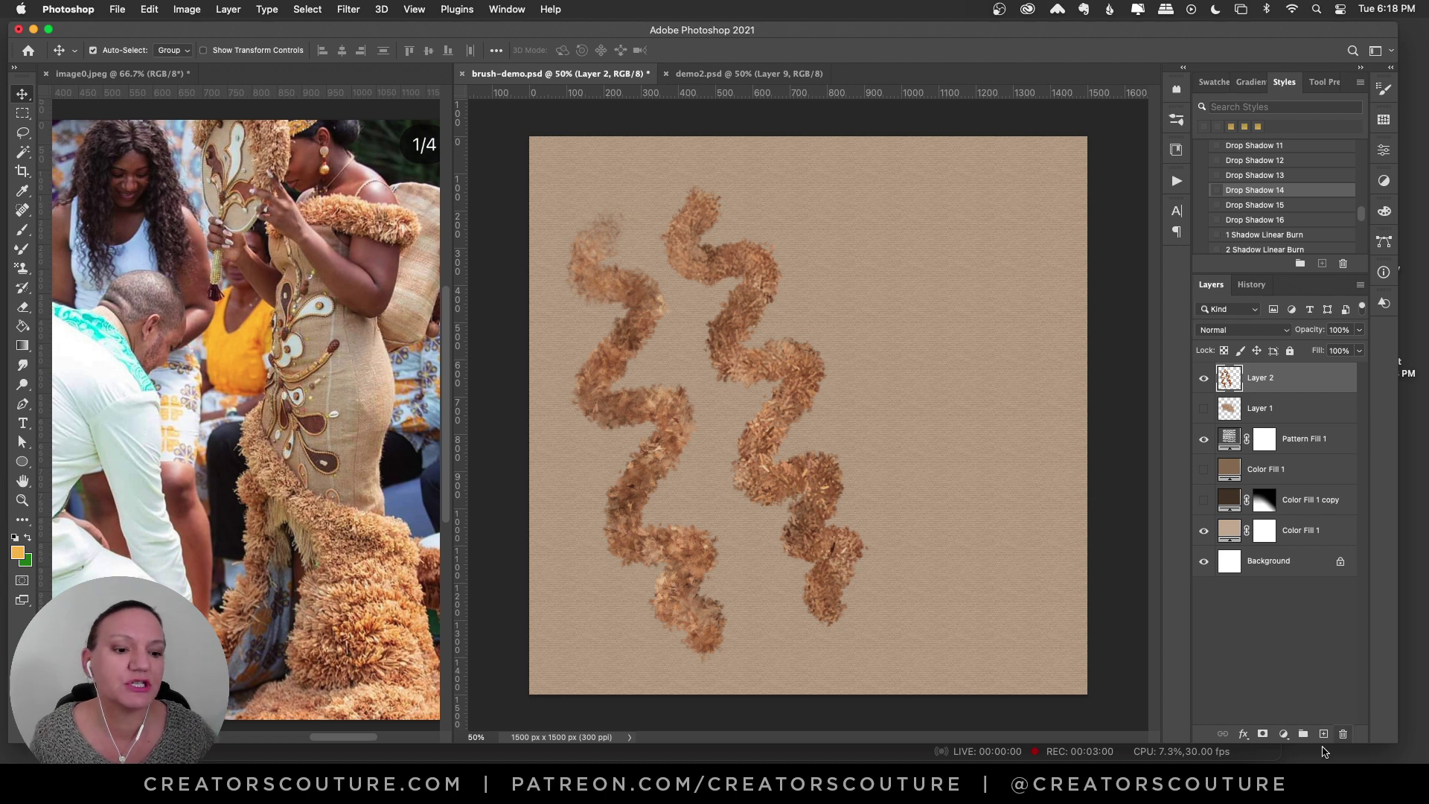
Step: Add an empty Layer 3, hide Layer 2's raffia strokes, and select the Pattern Stamp Tool
left_click(1325, 735)
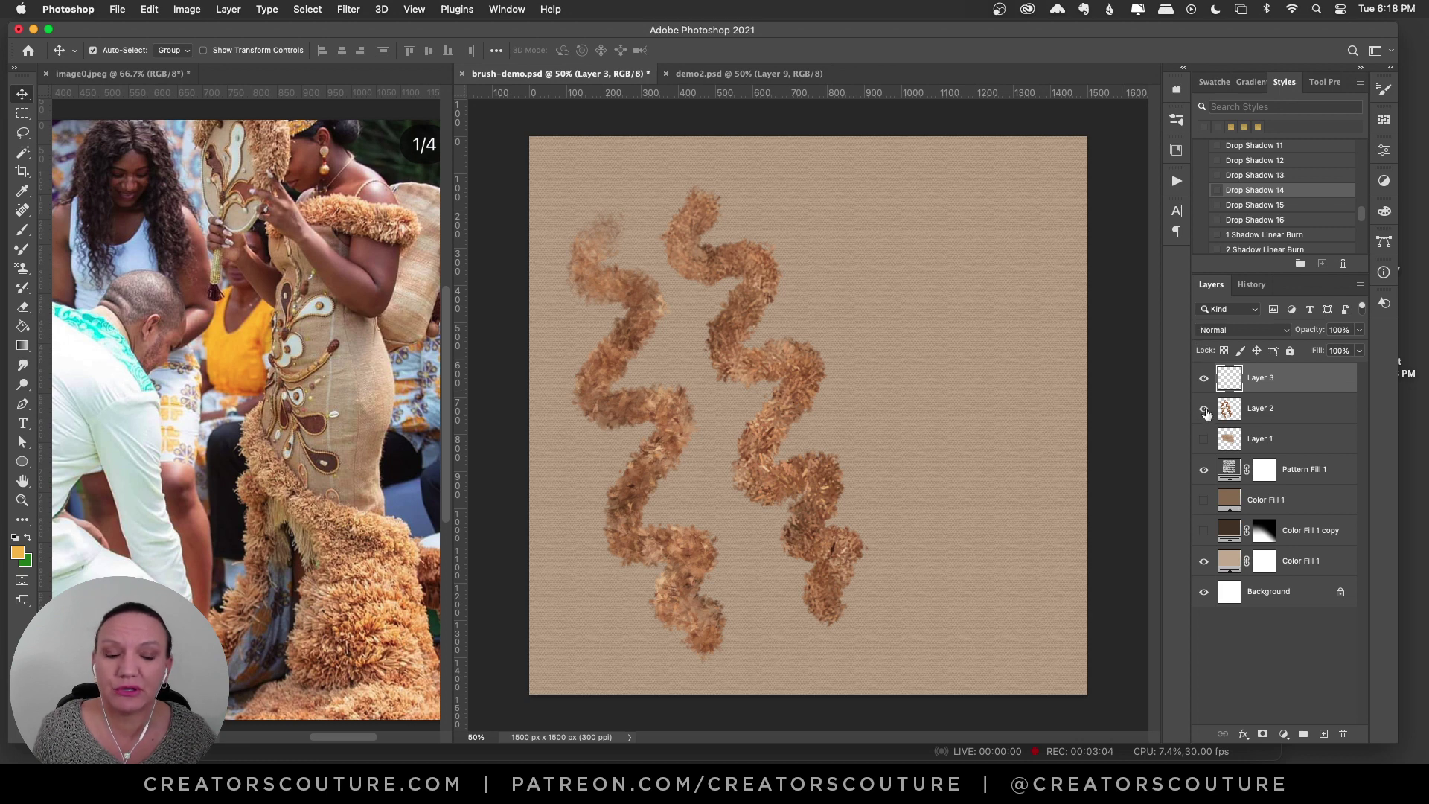
left_click(1203, 410)
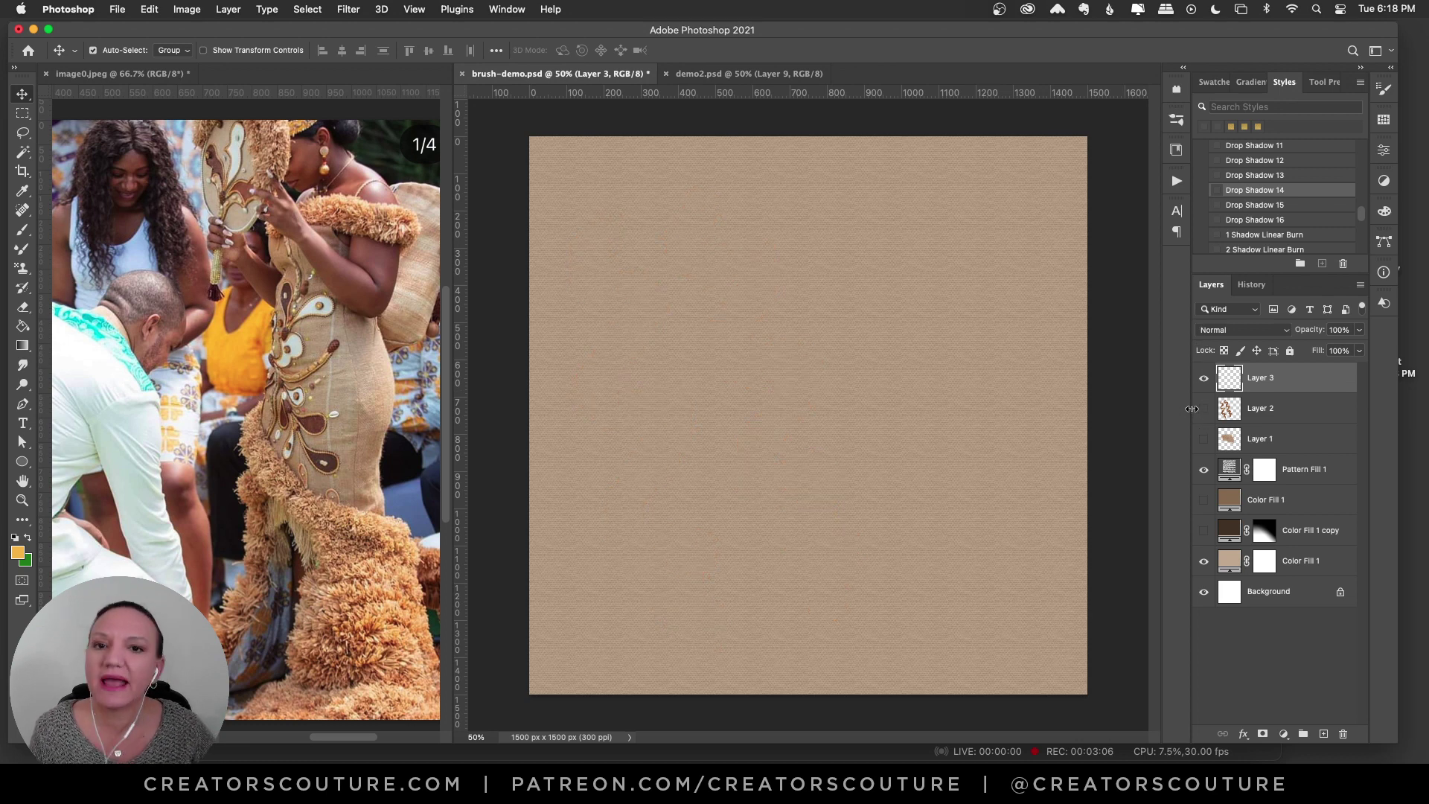
left_click(22, 268)
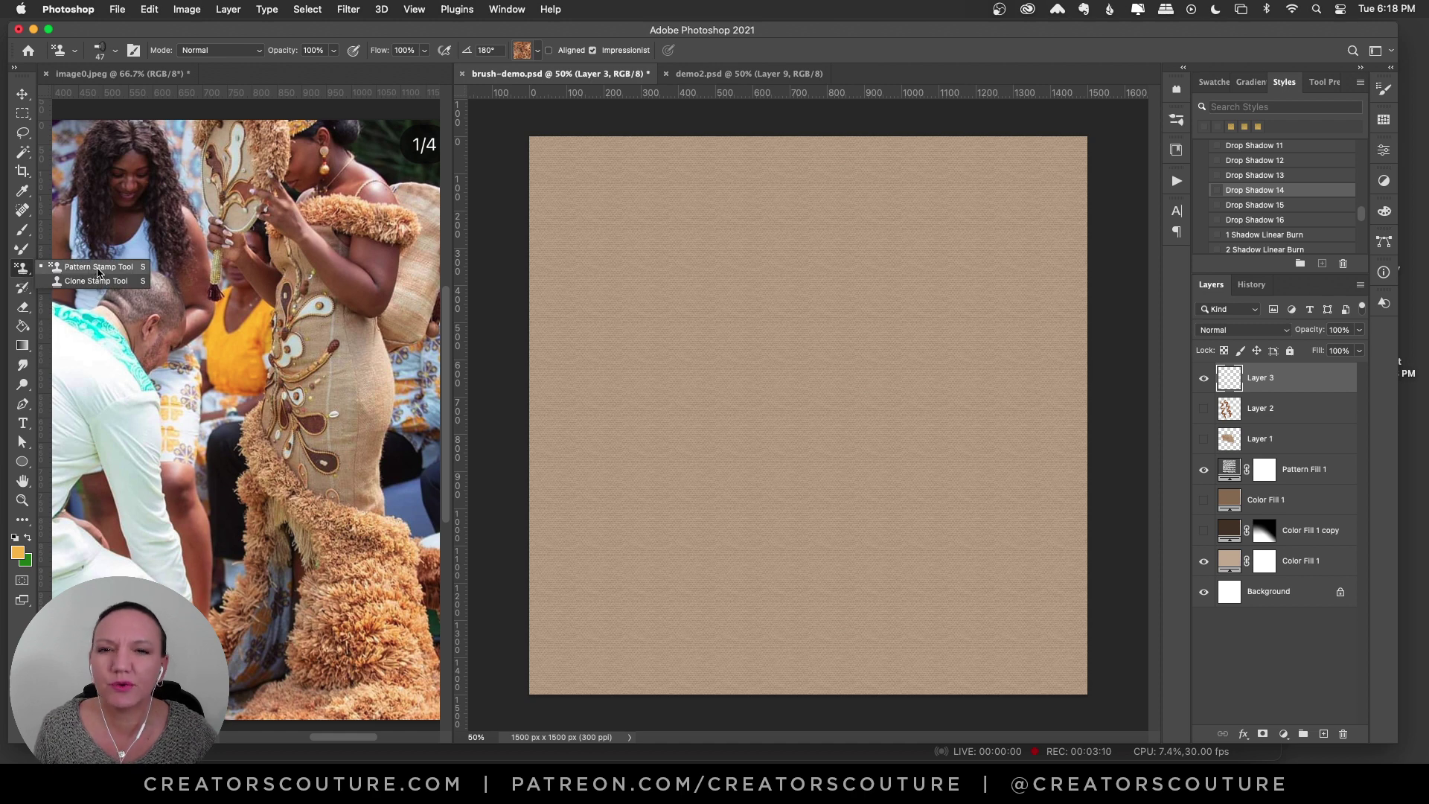
left_click(98, 269)
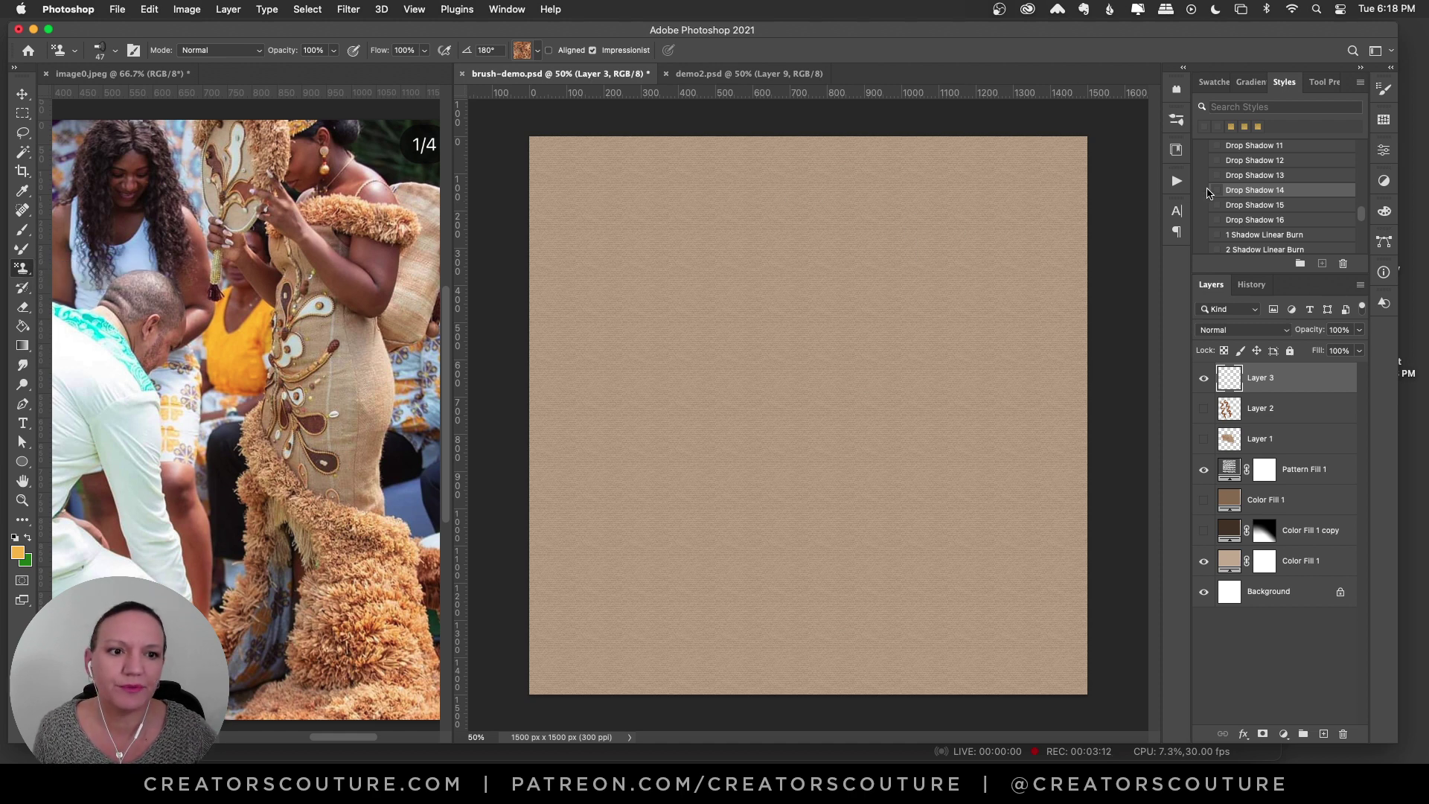
left_click(1177, 120)
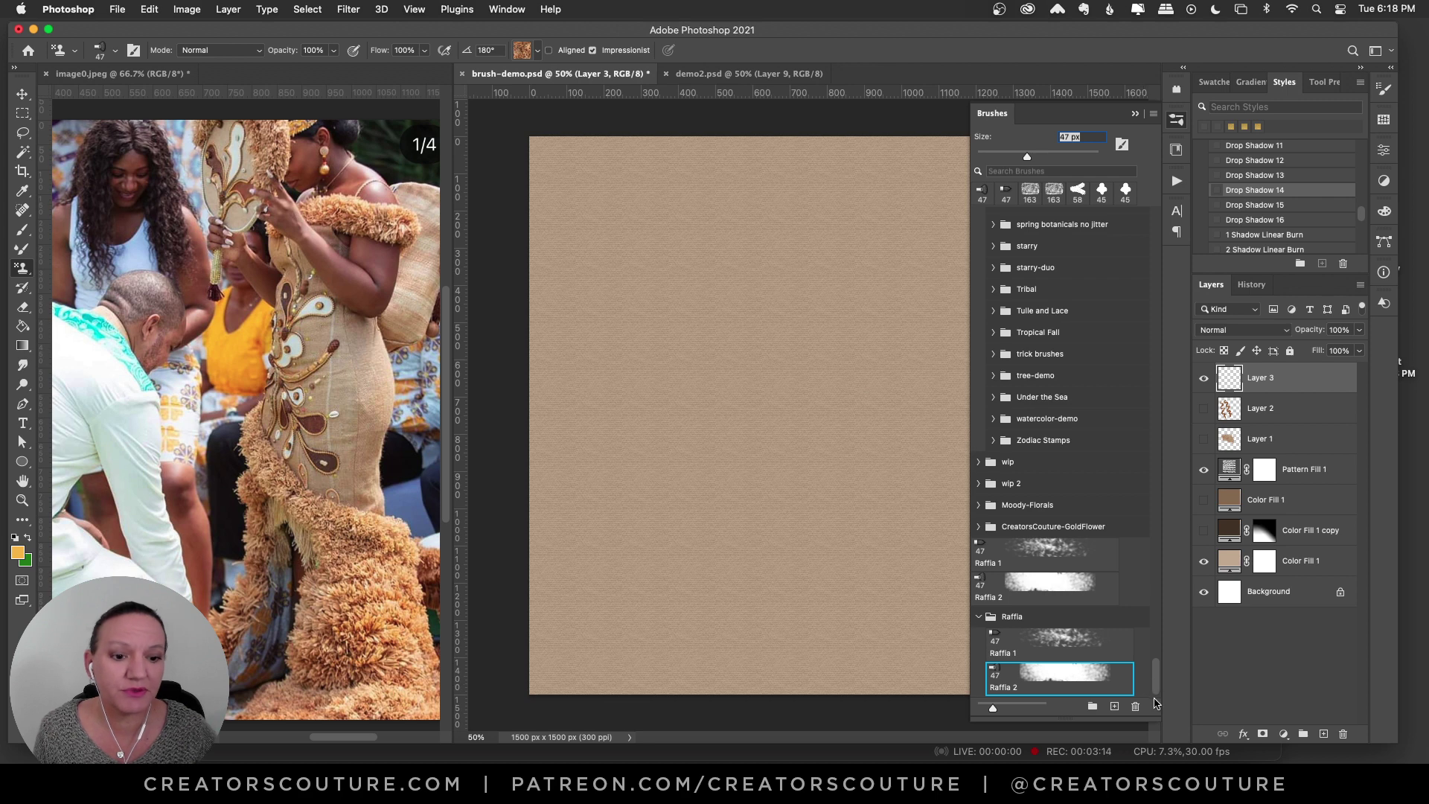
Step: Give the Pattern Stamp the Raffia 1 brush and a pattern from the Raffia set
left_click(1064, 650)
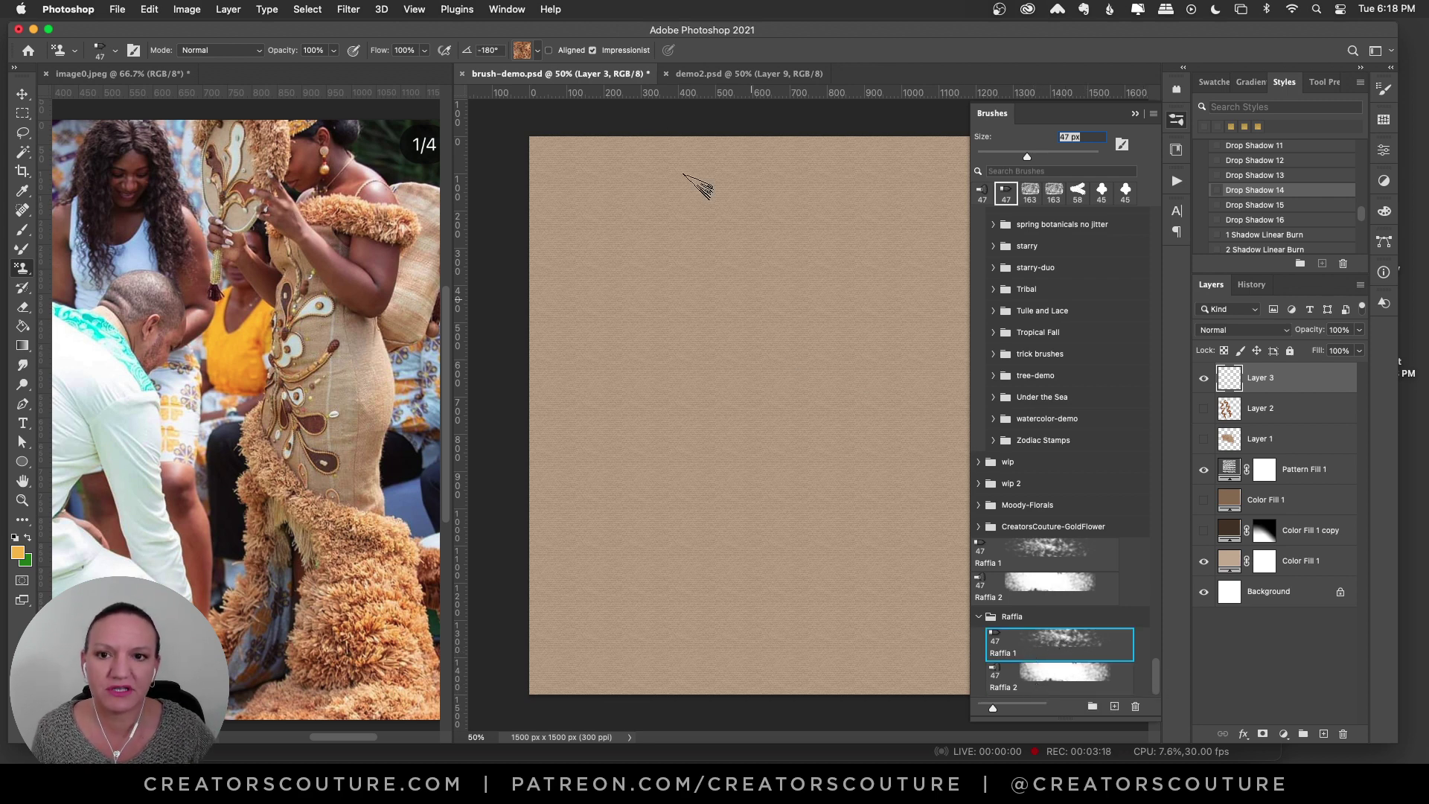
left_click(522, 49)
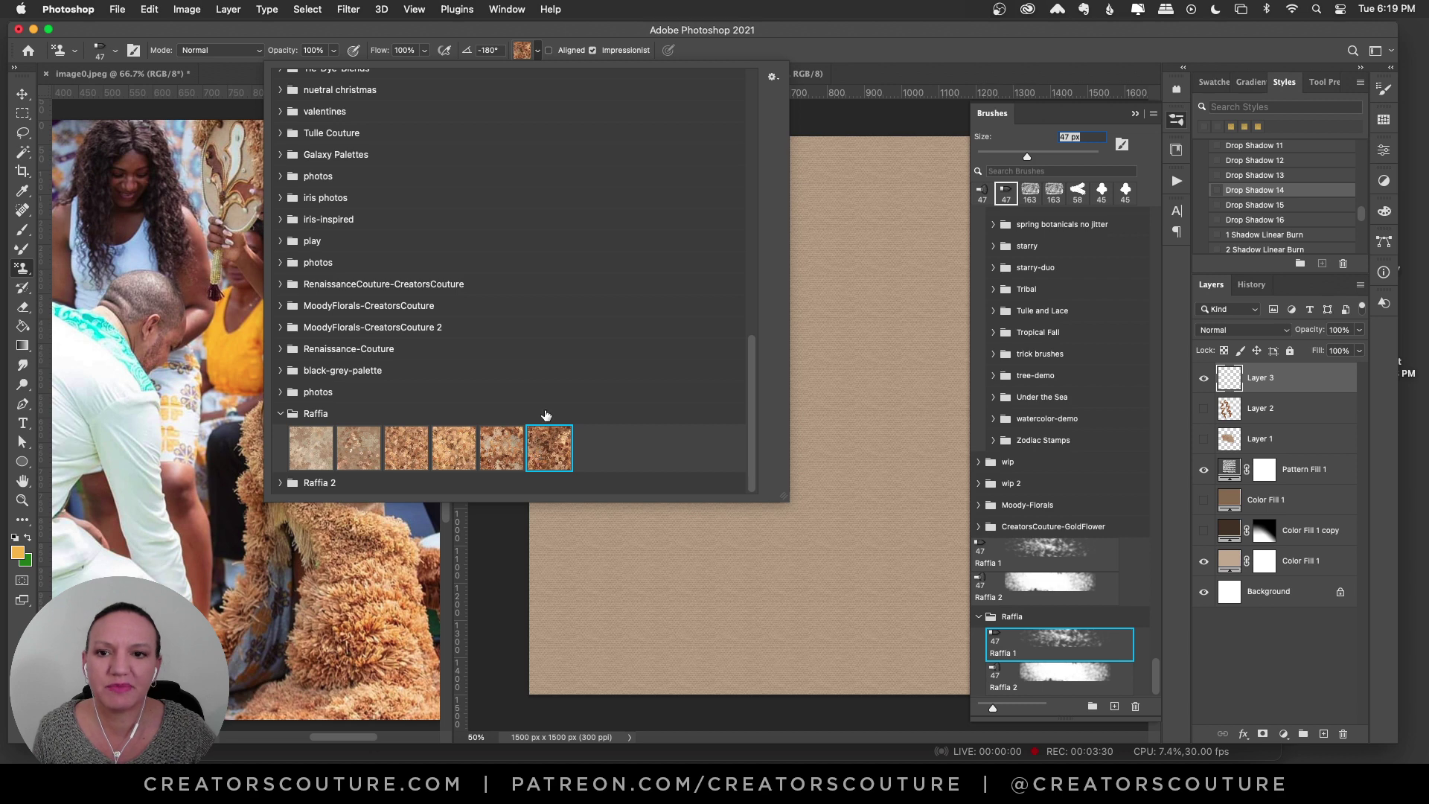
left_click(536, 52)
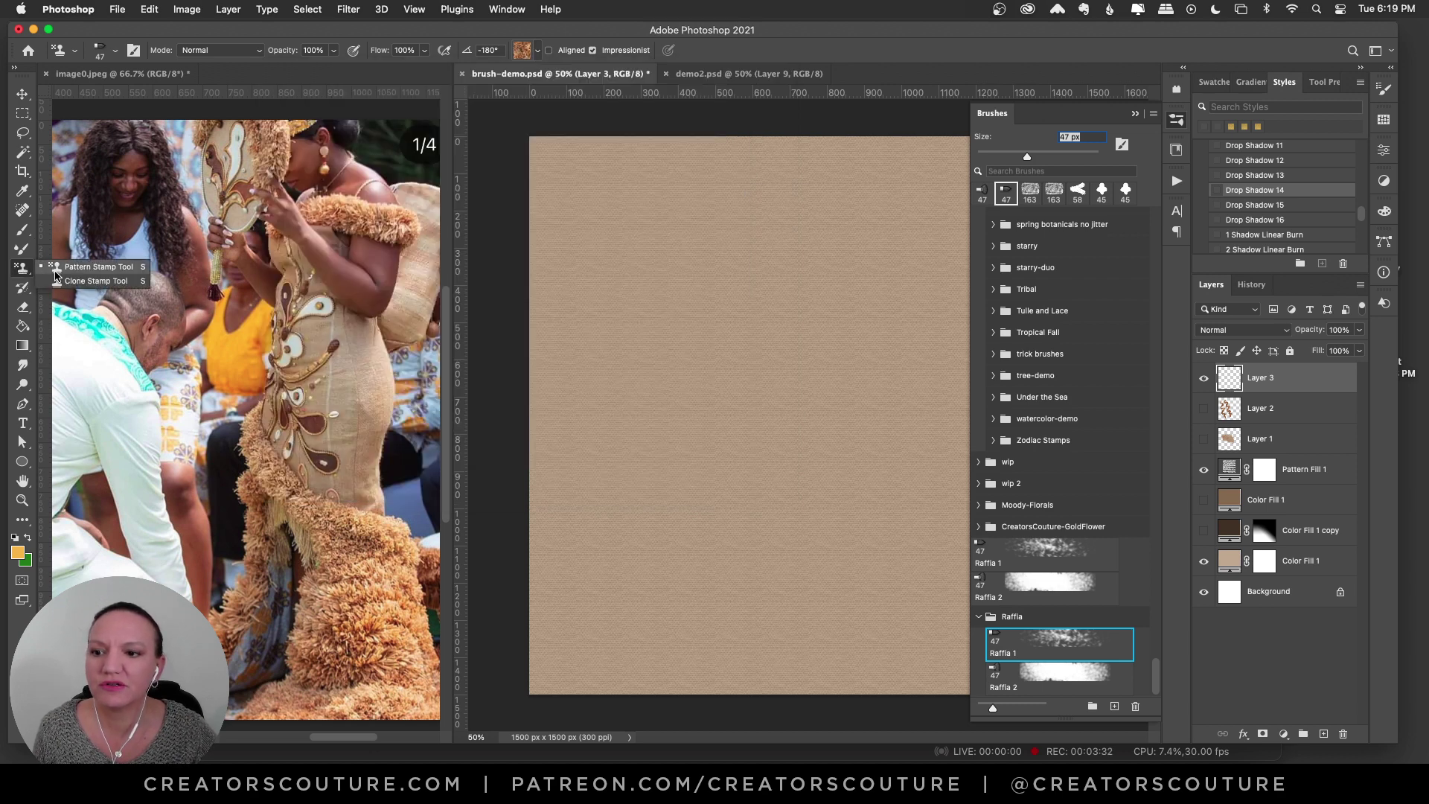
left_click(55, 272)
left_click(522, 50)
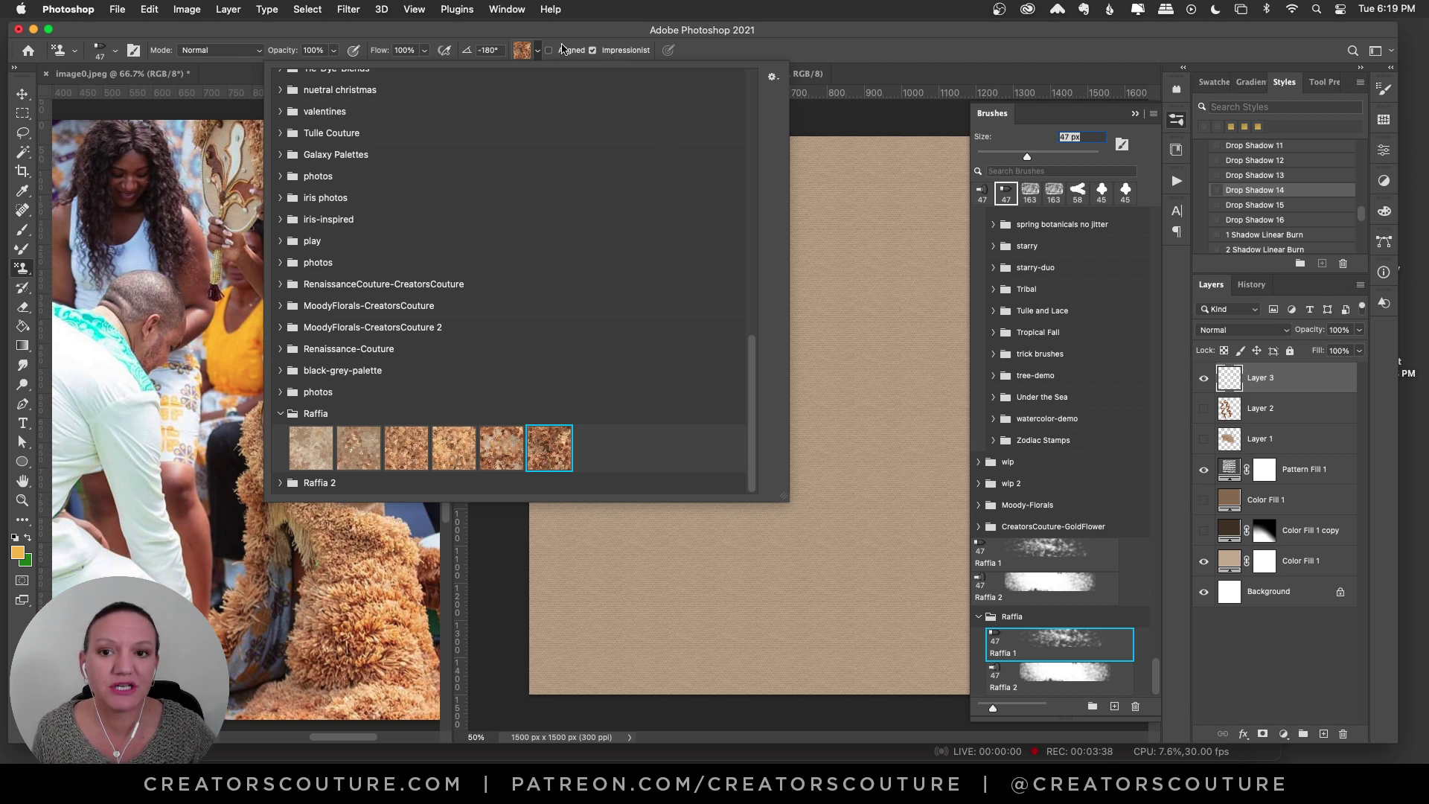
left_click(797, 41)
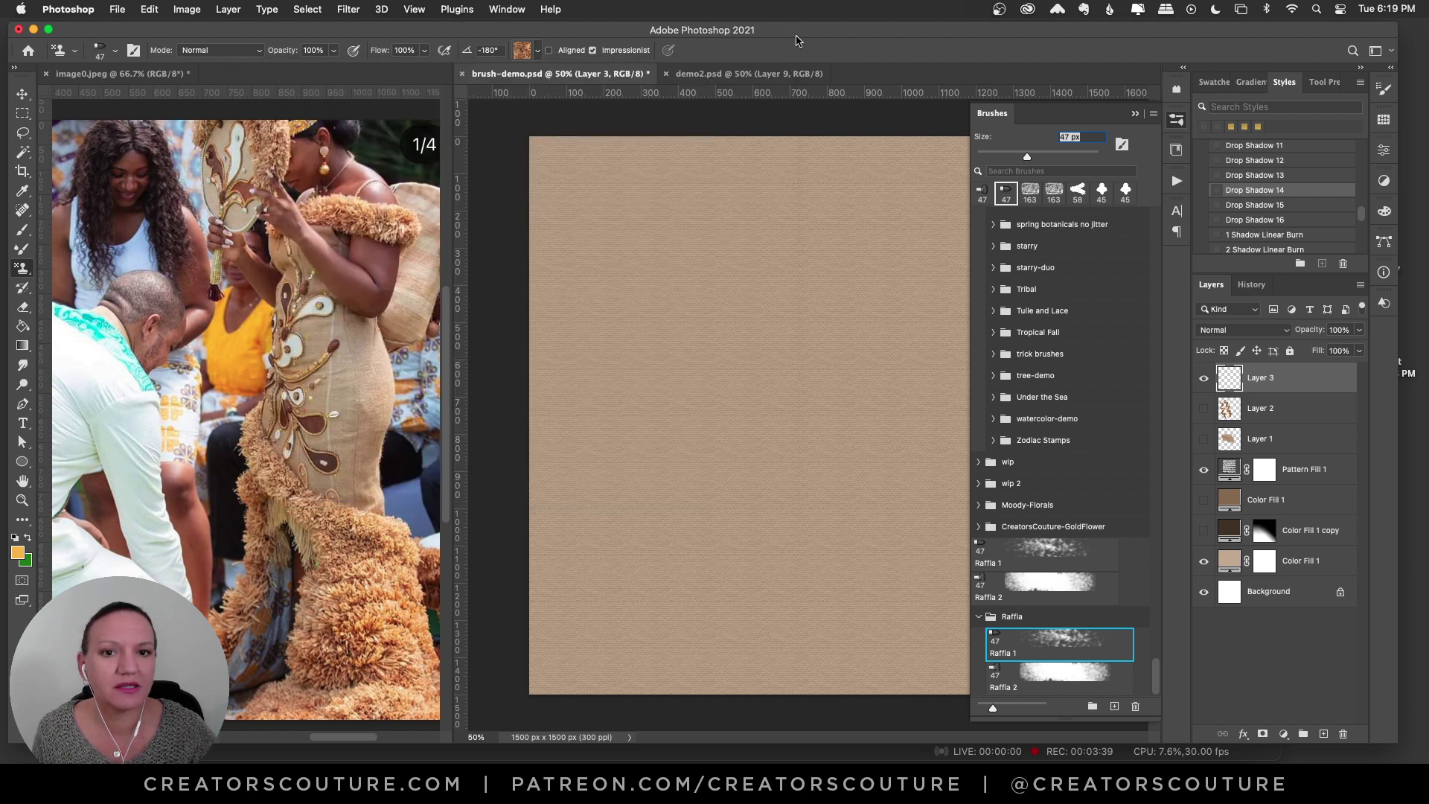
left_click(1177, 120)
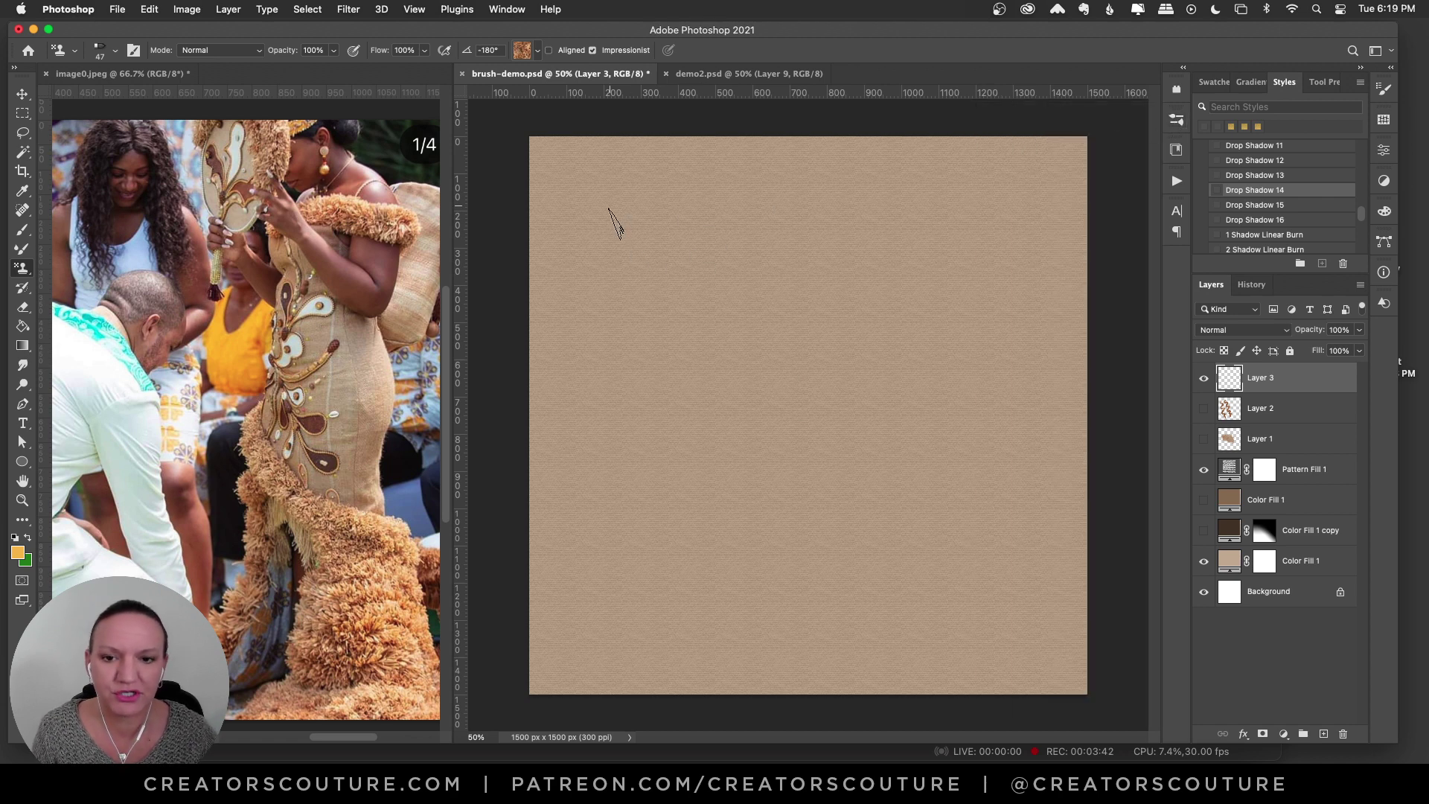
Step: Try three raffia test strokes near the canvas top and undo each one
mouse_move(606, 202)
left_mouse_down()
mouse_move(575, 272)
mouse_move(648, 278)
mouse_move(609, 344)
left_mouse_up()
key("cmd+z")
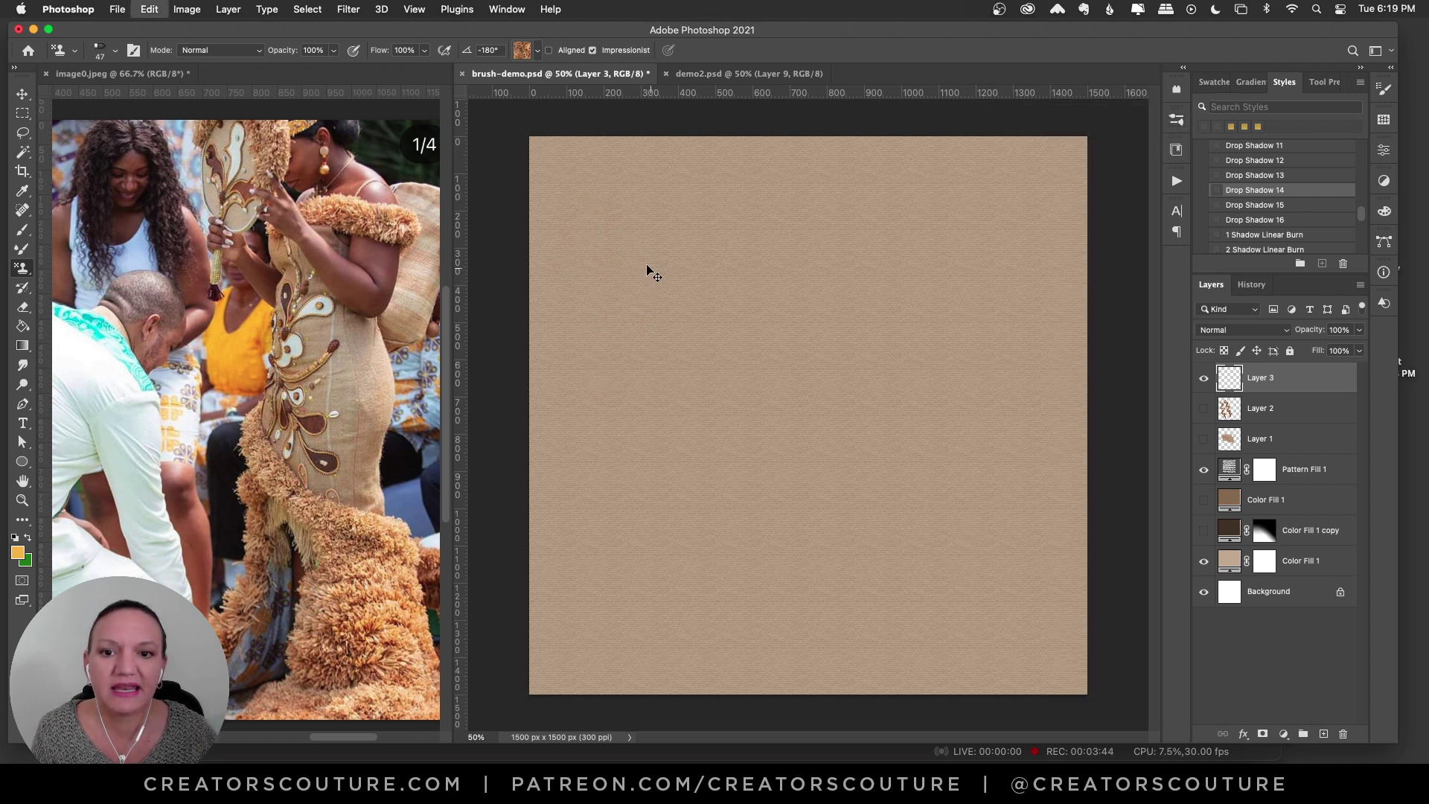
mouse_move(600, 208)
left_mouse_down()
mouse_move(574, 233)
mouse_move(612, 240)
mouse_move(604, 304)
mouse_move(650, 296)
mouse_move(625, 361)
left_mouse_up()
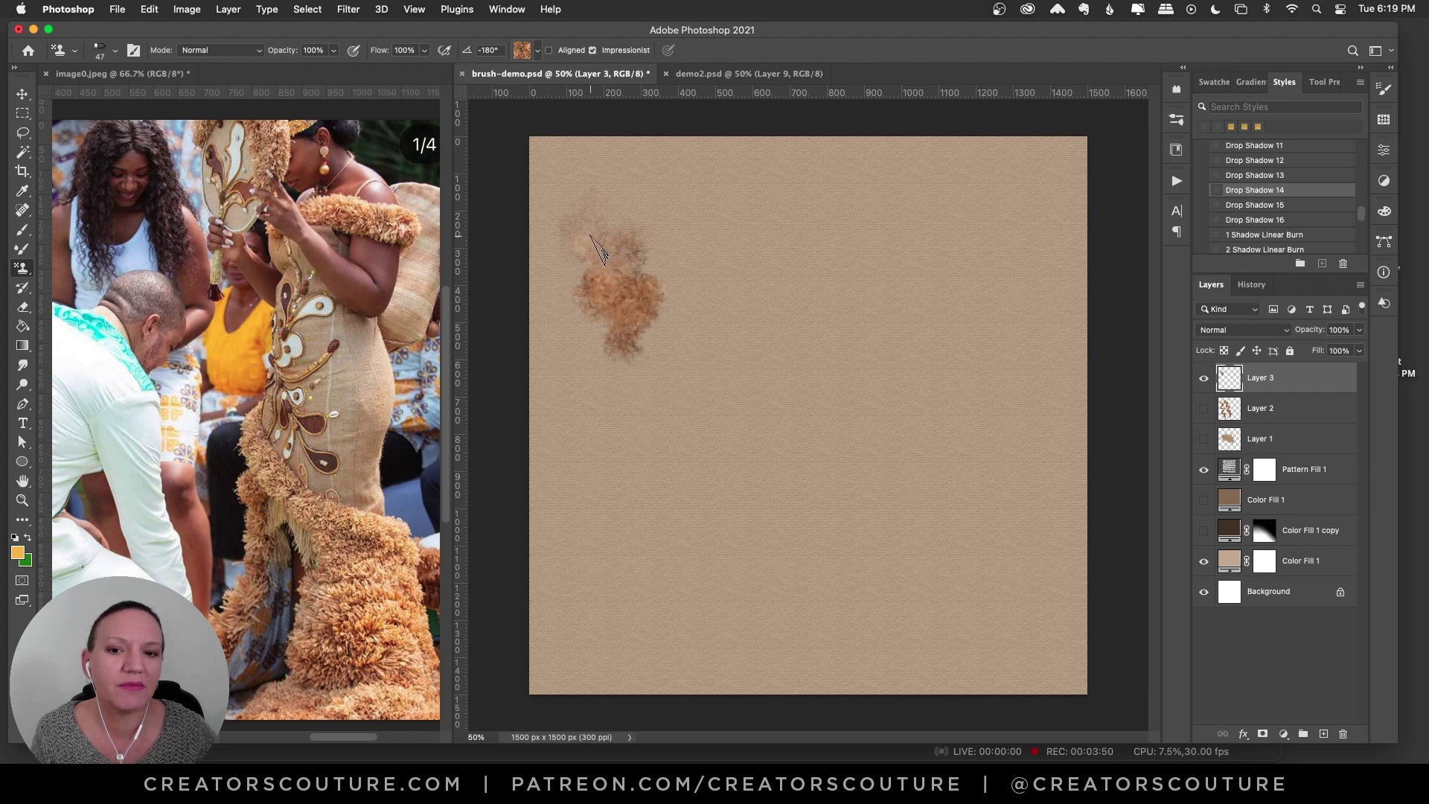
key("super+z")
mouse_move(600, 224)
left_mouse_down()
mouse_move(579, 263)
mouse_move(627, 267)
mouse_move(606, 325)
mouse_move(658, 322)
mouse_move(623, 404)
mouse_move(678, 411)
mouse_move(650, 511)
mouse_move(720, 518)
mouse_move(706, 608)
mouse_move(790, 630)
left_mouse_up()
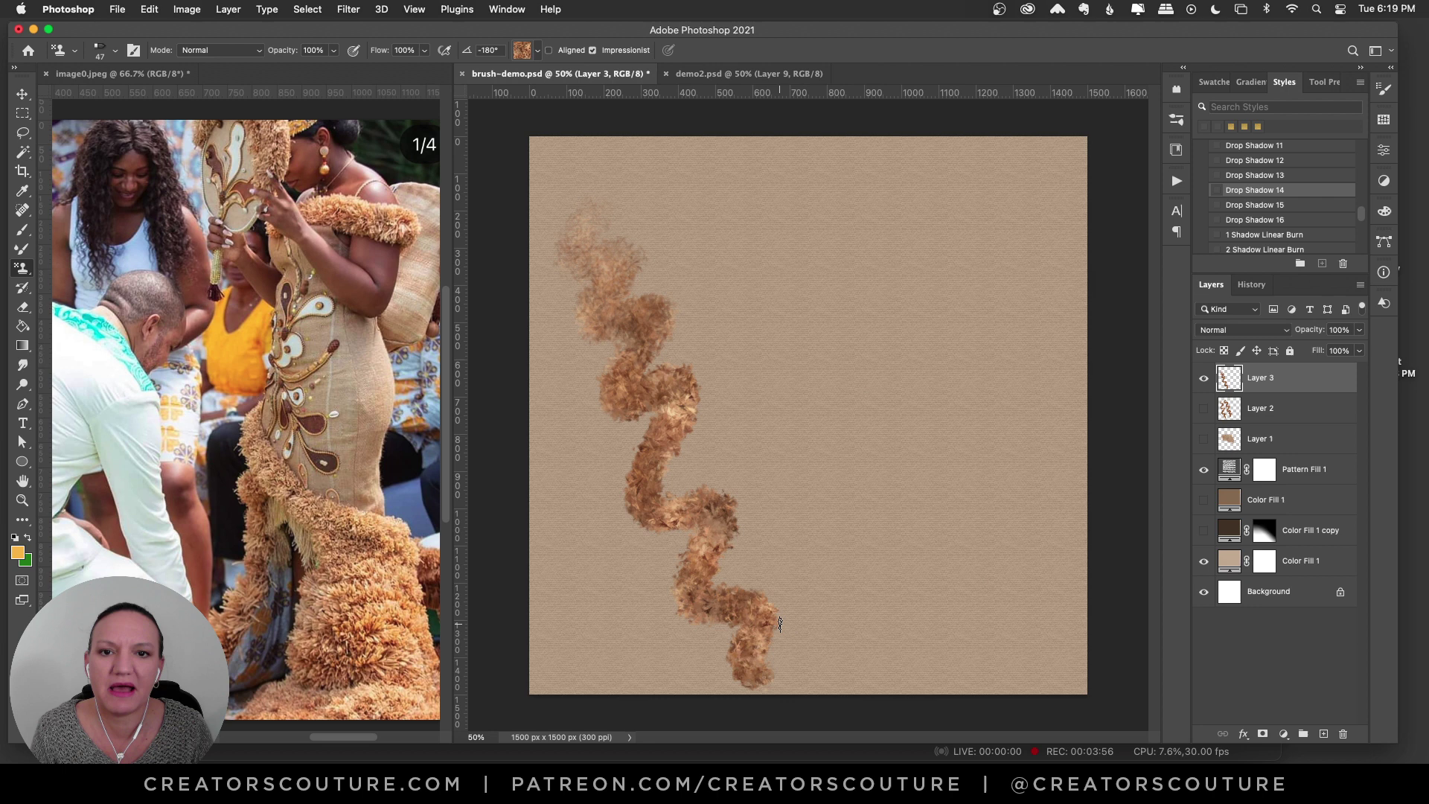
key("super+z")
Step: Switch to the third Raffia pattern and paint an S-shaped stroke down the canvas's left side
left_click(522, 51)
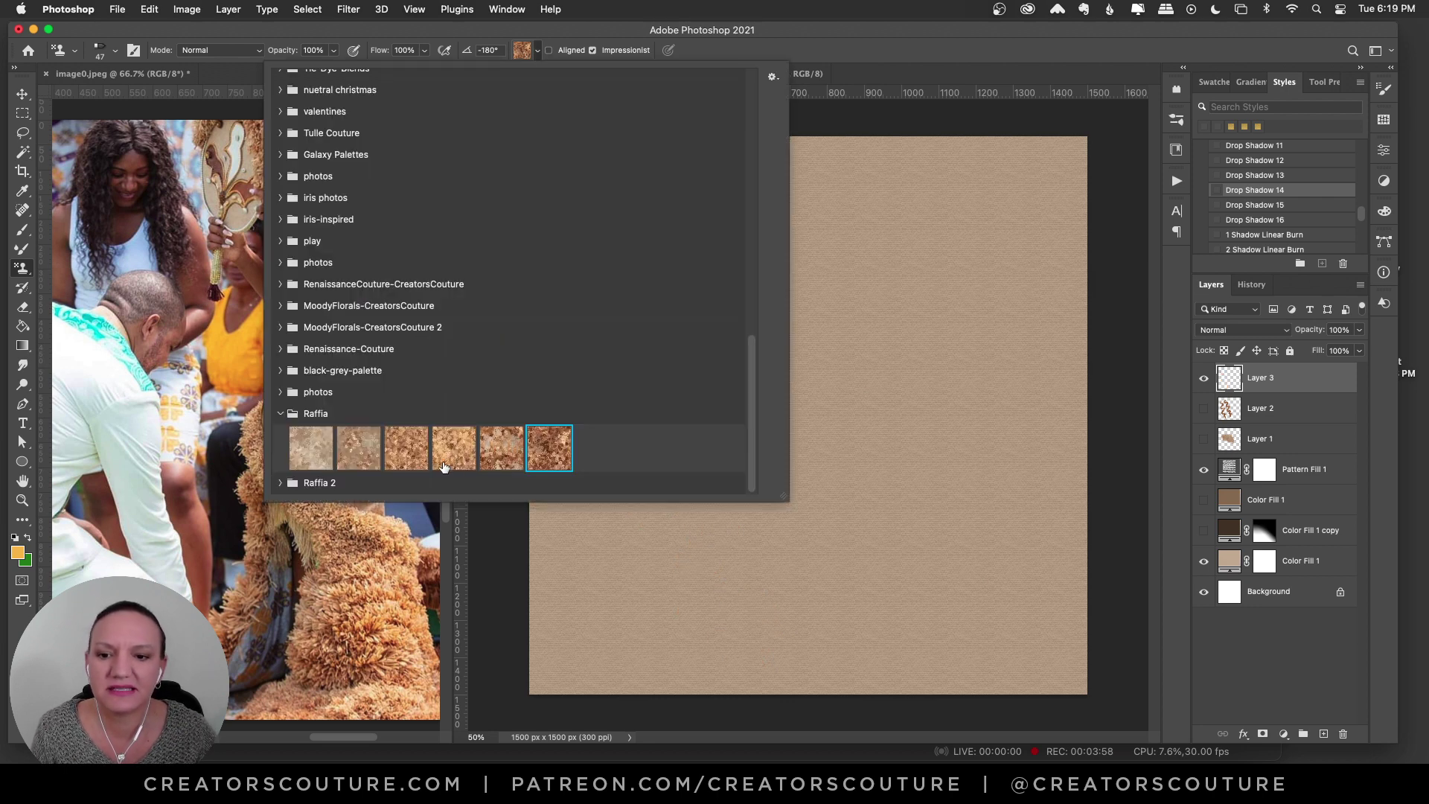
left_click(409, 460)
left_click(720, 39)
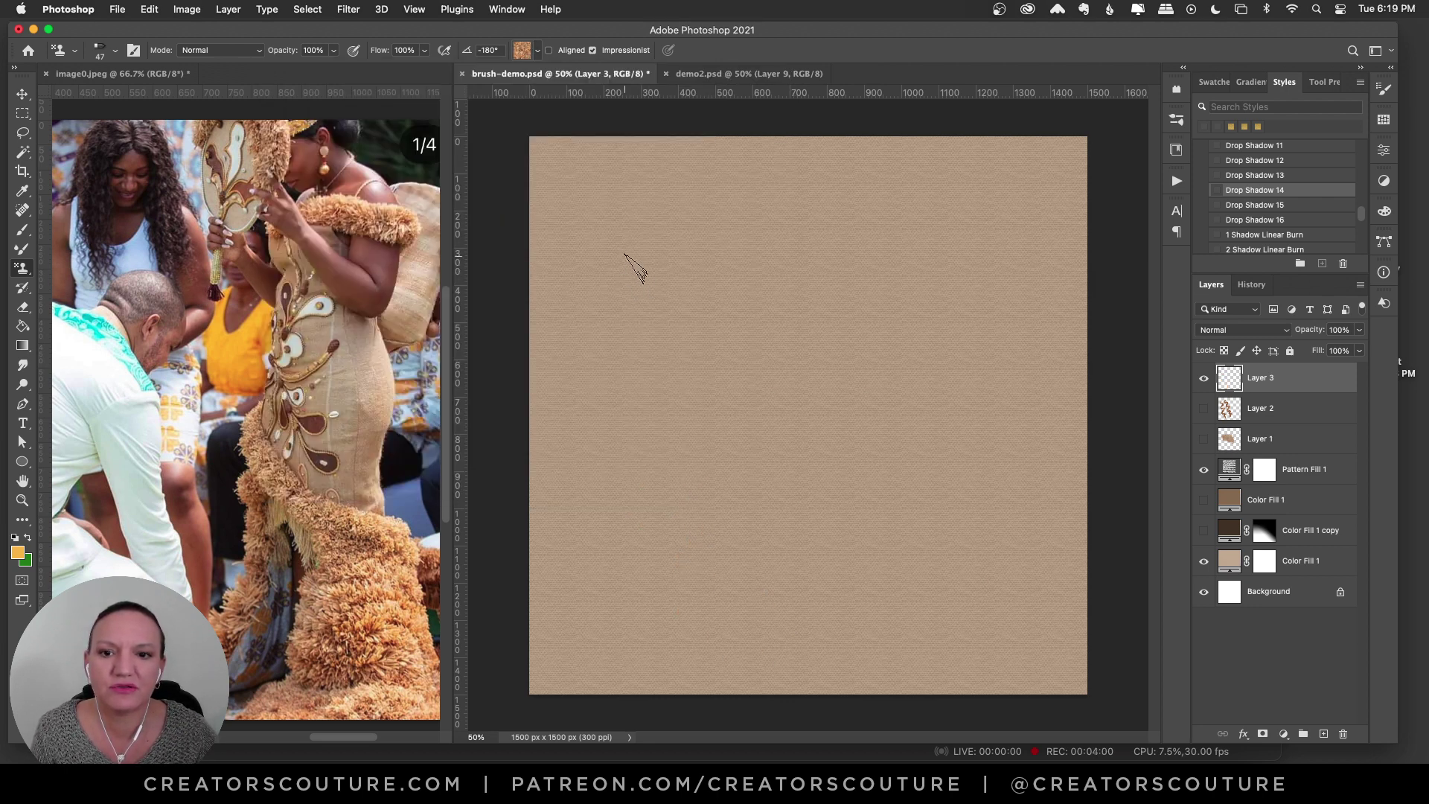
mouse_move(626, 195)
left_mouse_down()
mouse_move(704, 584)
mouse_move(737, 670)
left_mouse_up()
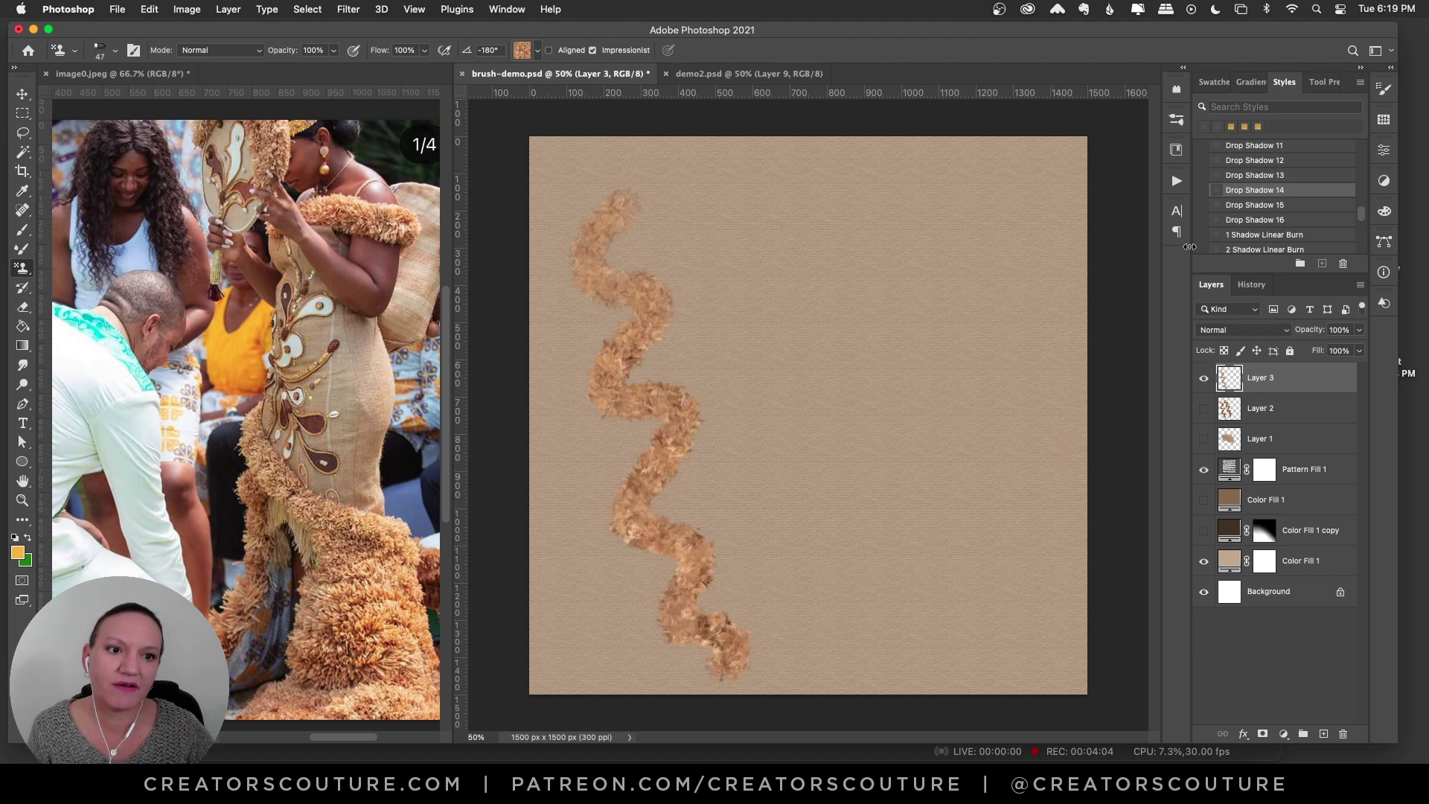
left_click(1177, 119)
left_click(1021, 676)
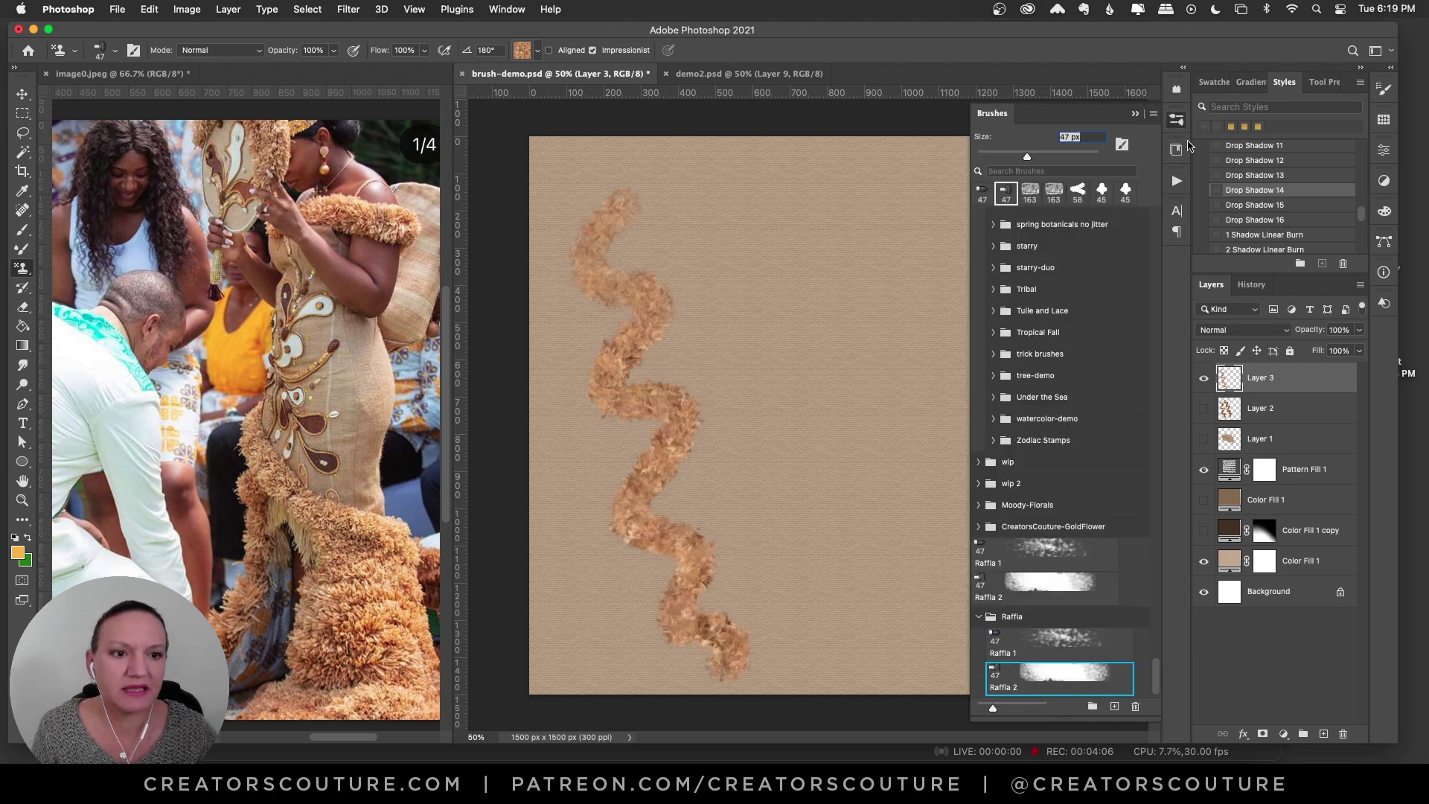
left_click(1176, 119)
key("super+z")
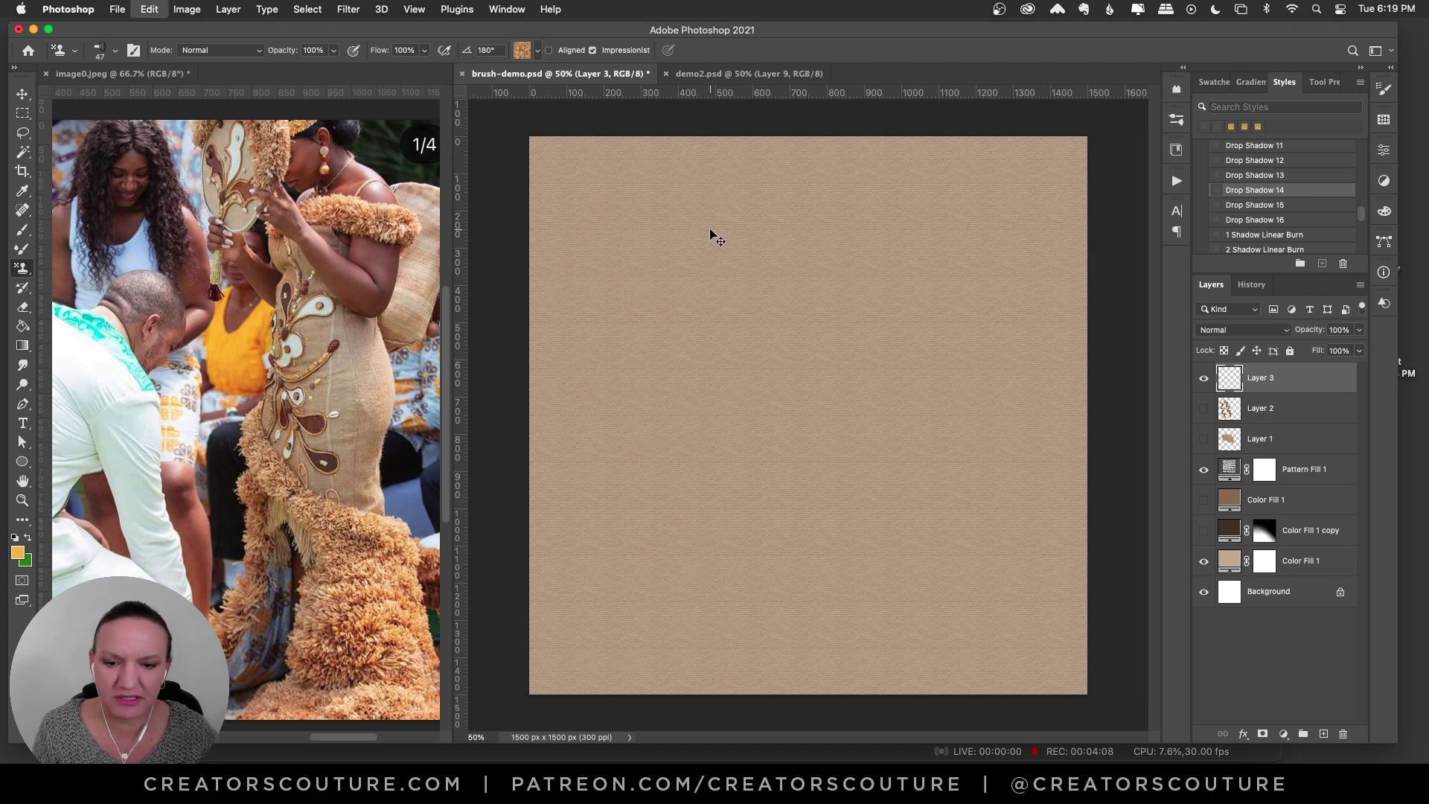
key("super+z")
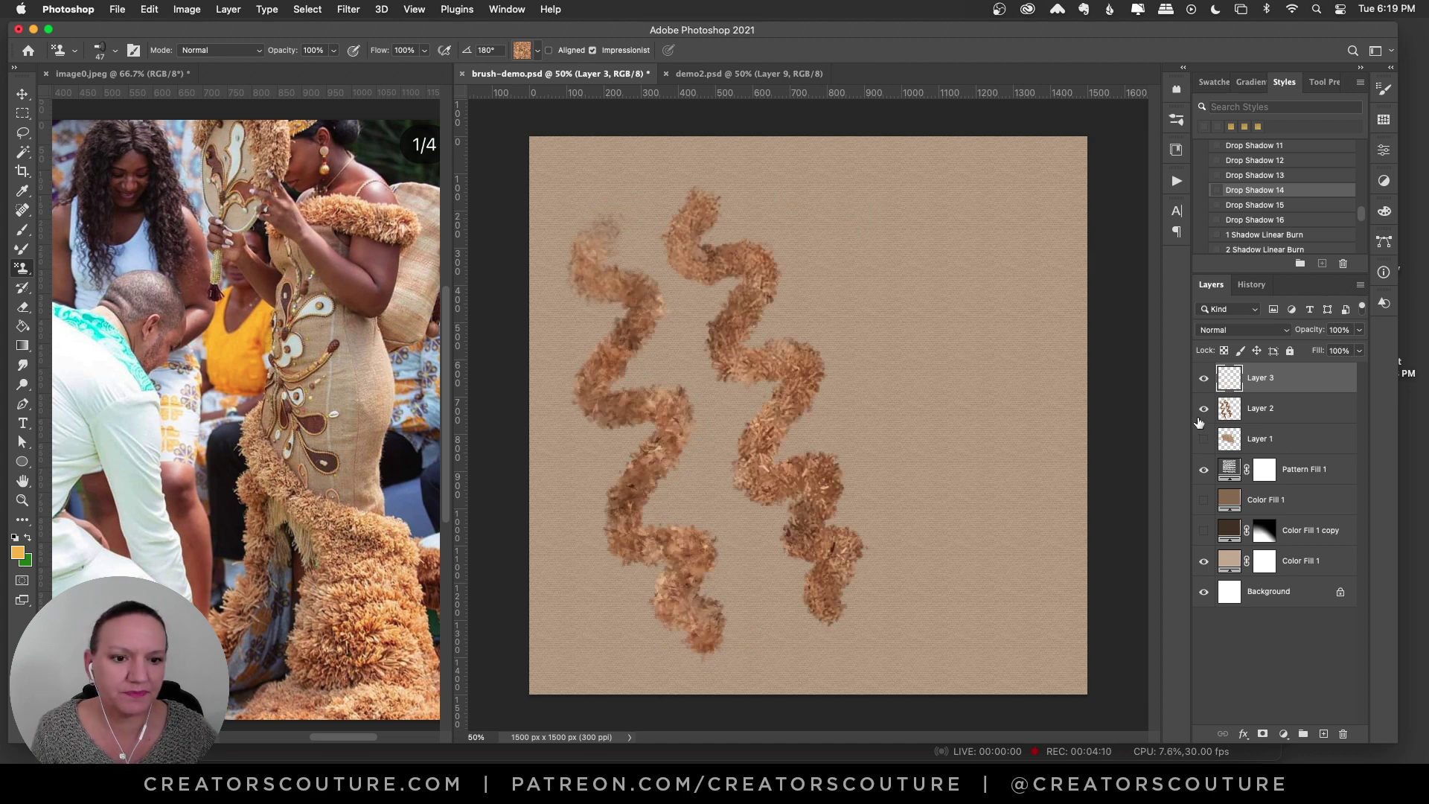
left_click(1204, 408)
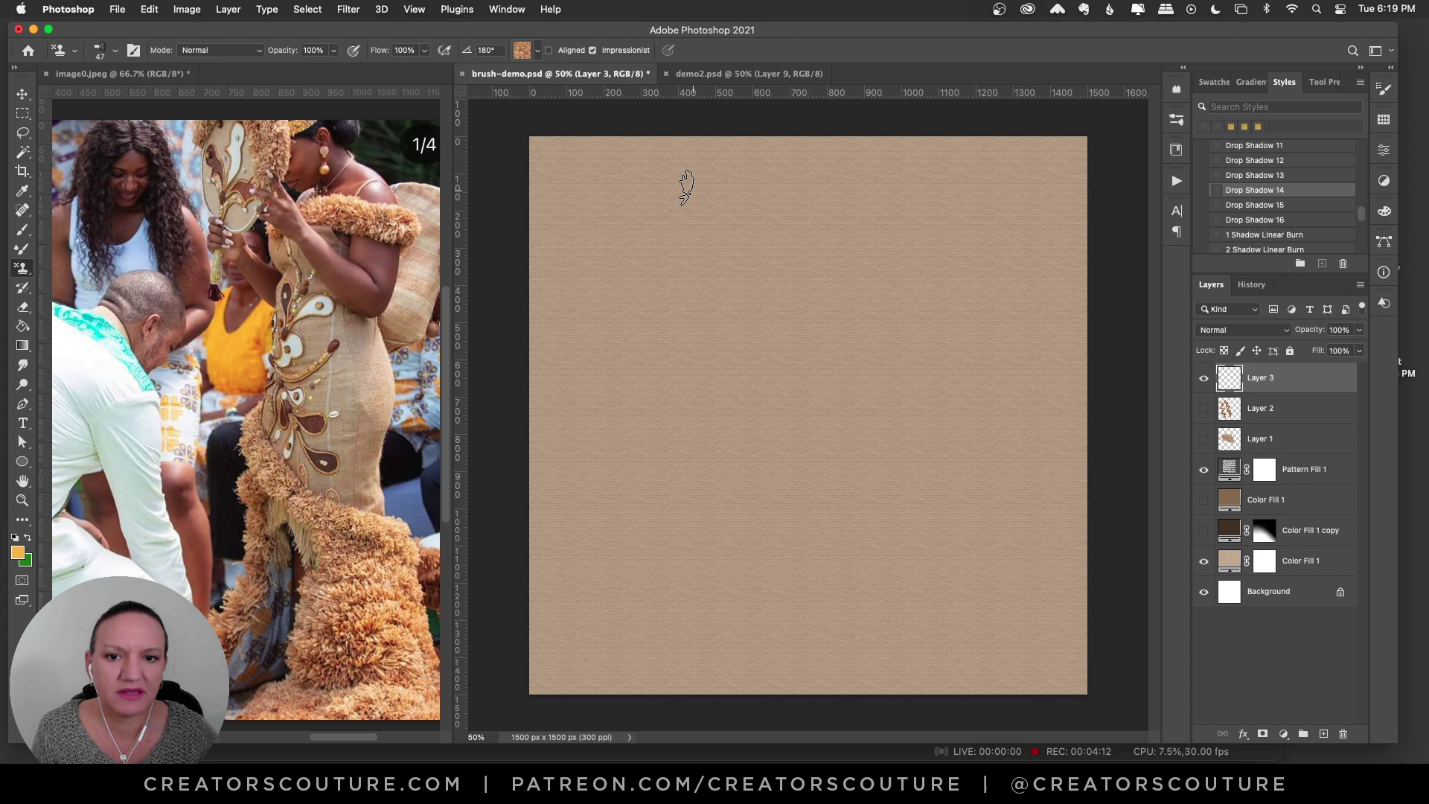
mouse_move(655, 186)
left_mouse_down()
mouse_move(629, 262)
mouse_move(690, 261)
mouse_move(671, 327)
mouse_move(731, 425)
mouse_move(721, 496)
mouse_move(780, 521)
mouse_move(753, 595)
mouse_move(837, 654)
mouse_move(816, 681)
left_mouse_up()
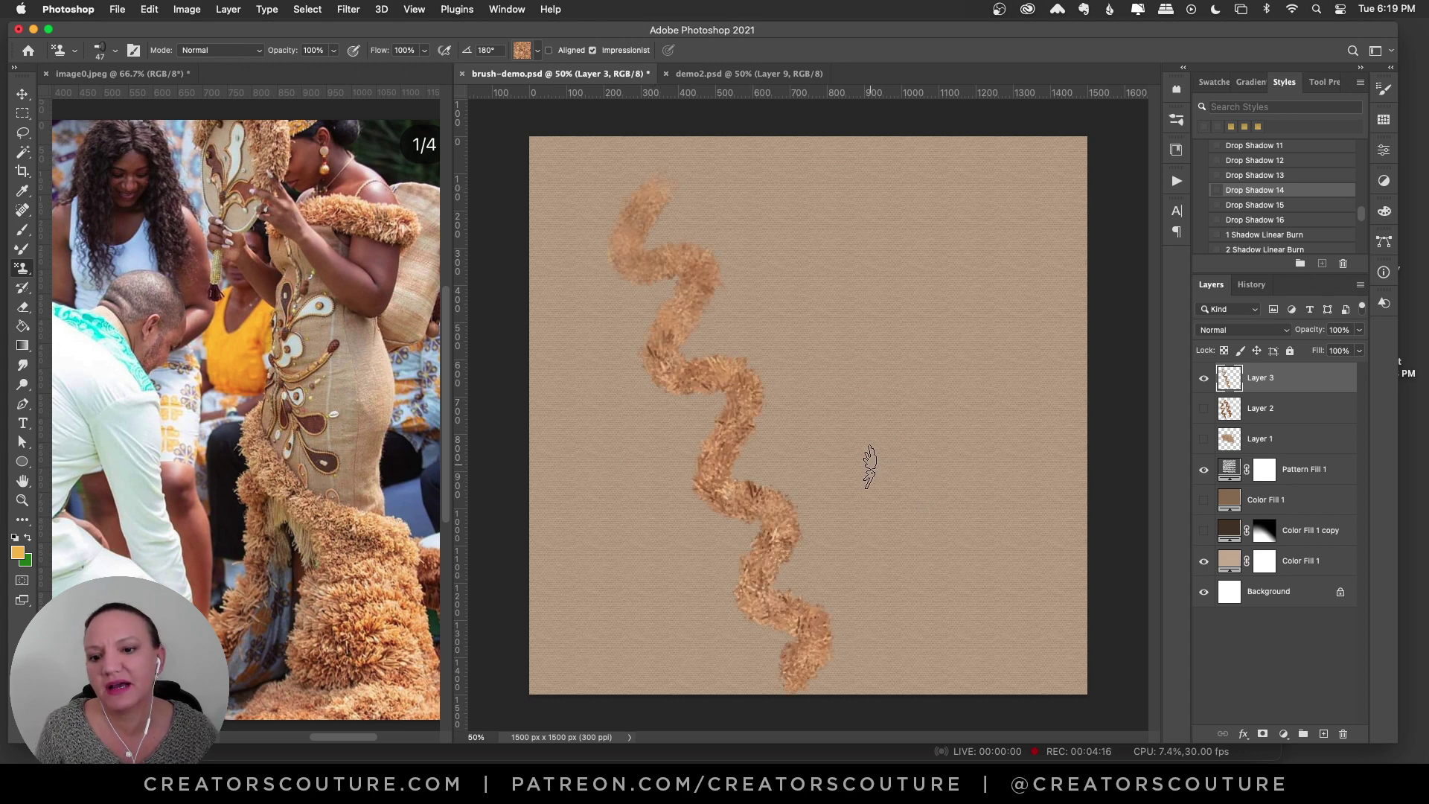
key("super+z")
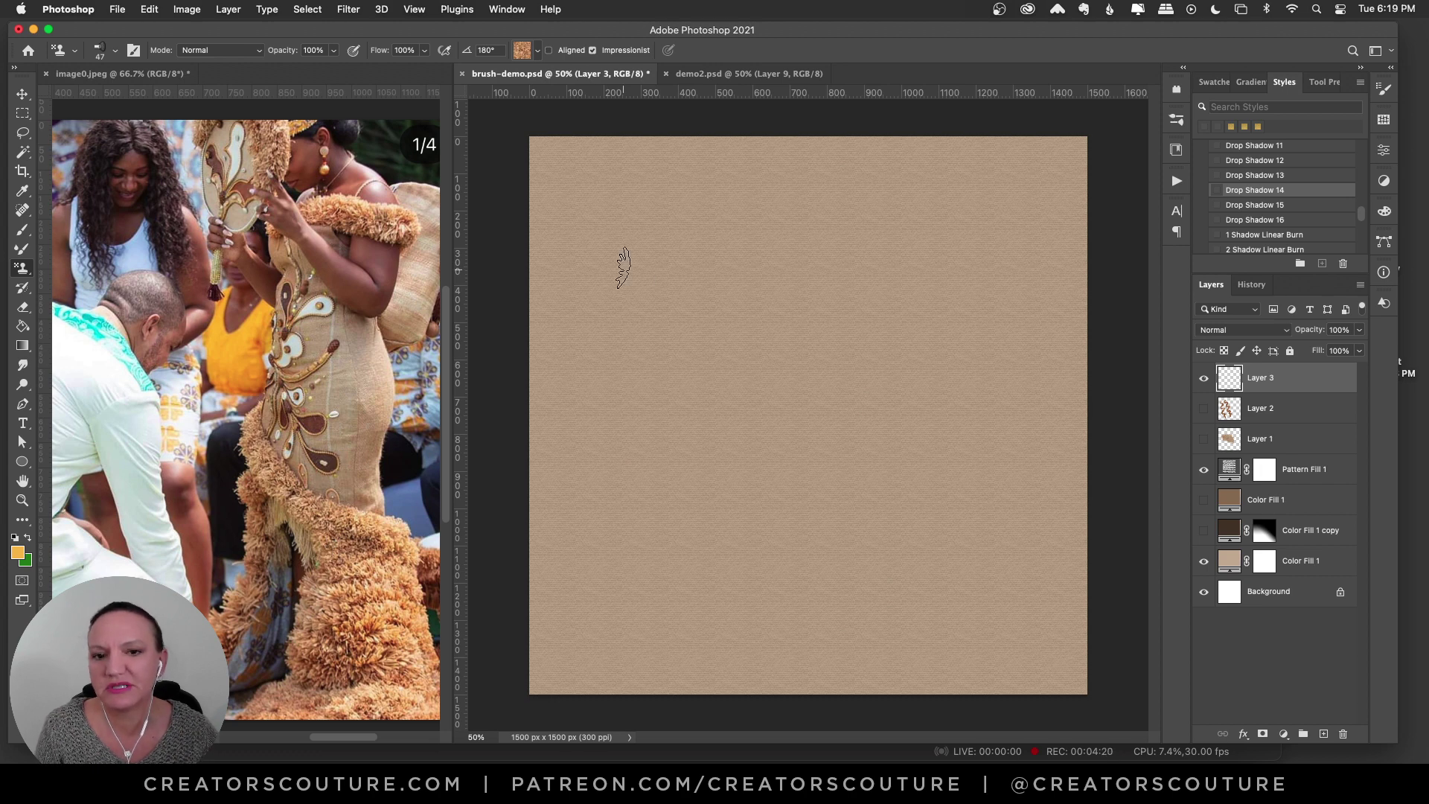
mouse_move(659, 192)
left_mouse_down()
mouse_move(637, 254)
mouse_move(674, 306)
mouse_move(656, 379)
mouse_move(703, 423)
mouse_move(696, 508)
mouse_move(751, 639)
left_mouse_up()
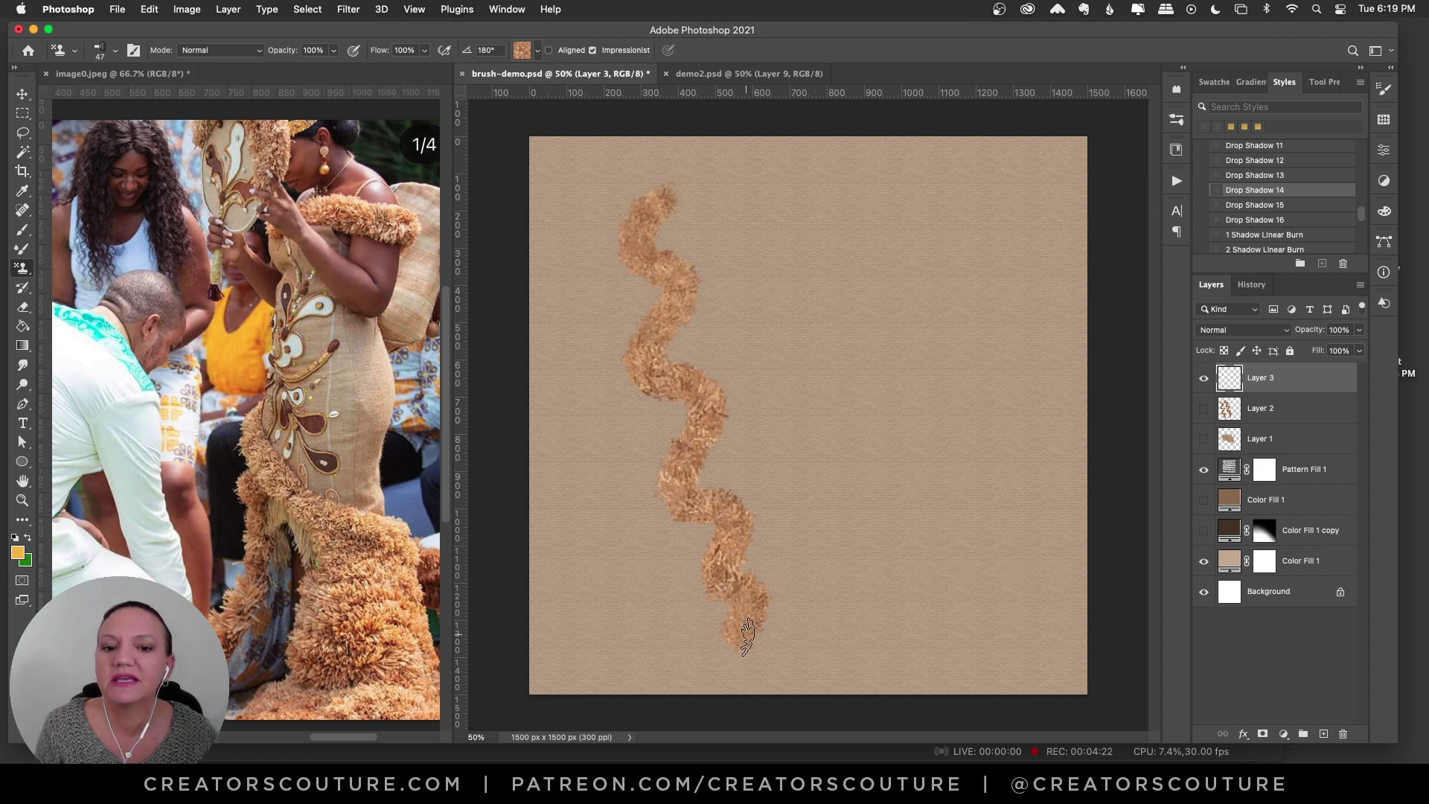
left_click(523, 50)
left_click(758, 231)
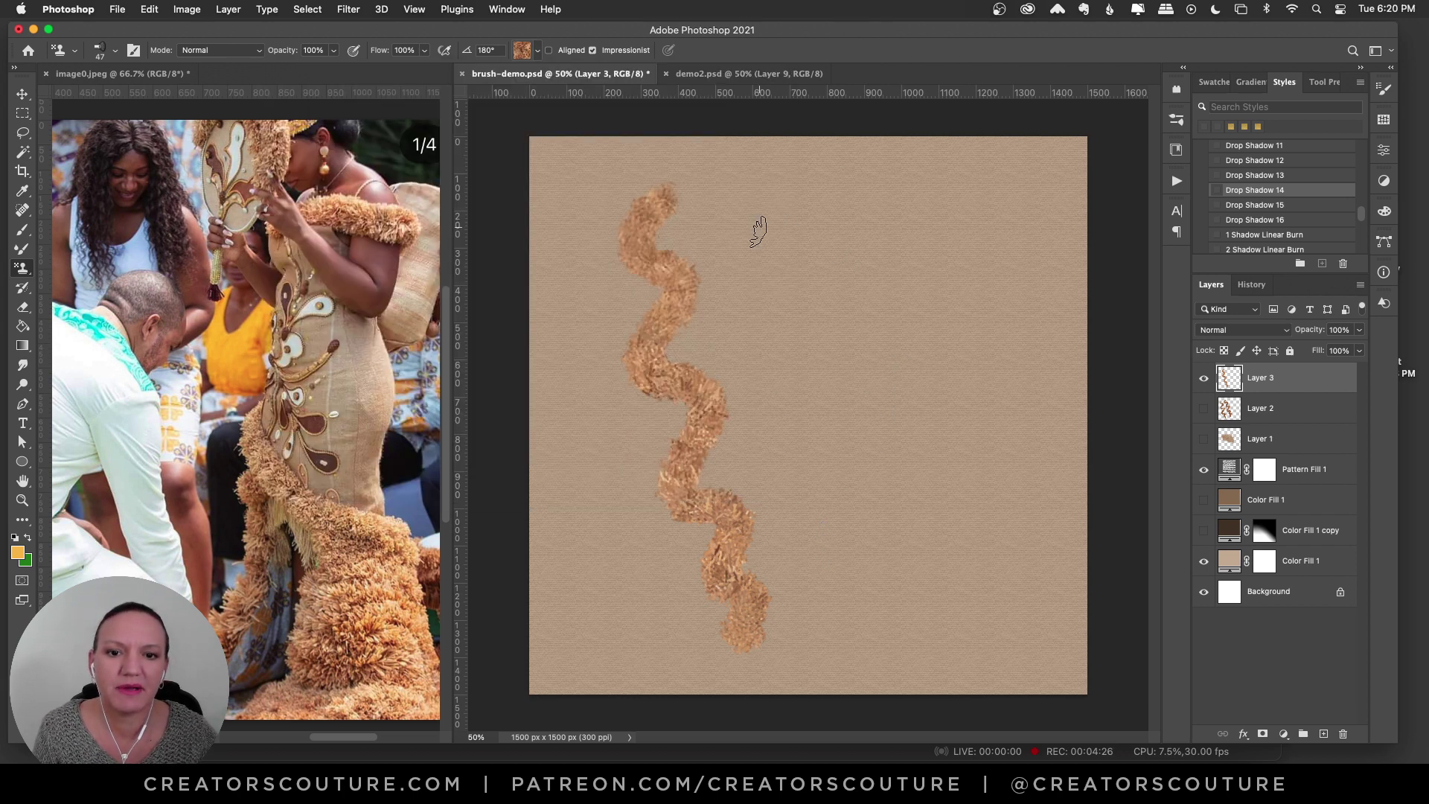
mouse_move(776, 185)
left_mouse_down()
mouse_move(800, 244)
mouse_move(773, 323)
mouse_move(841, 350)
left_mouse_up()
key("super+z")
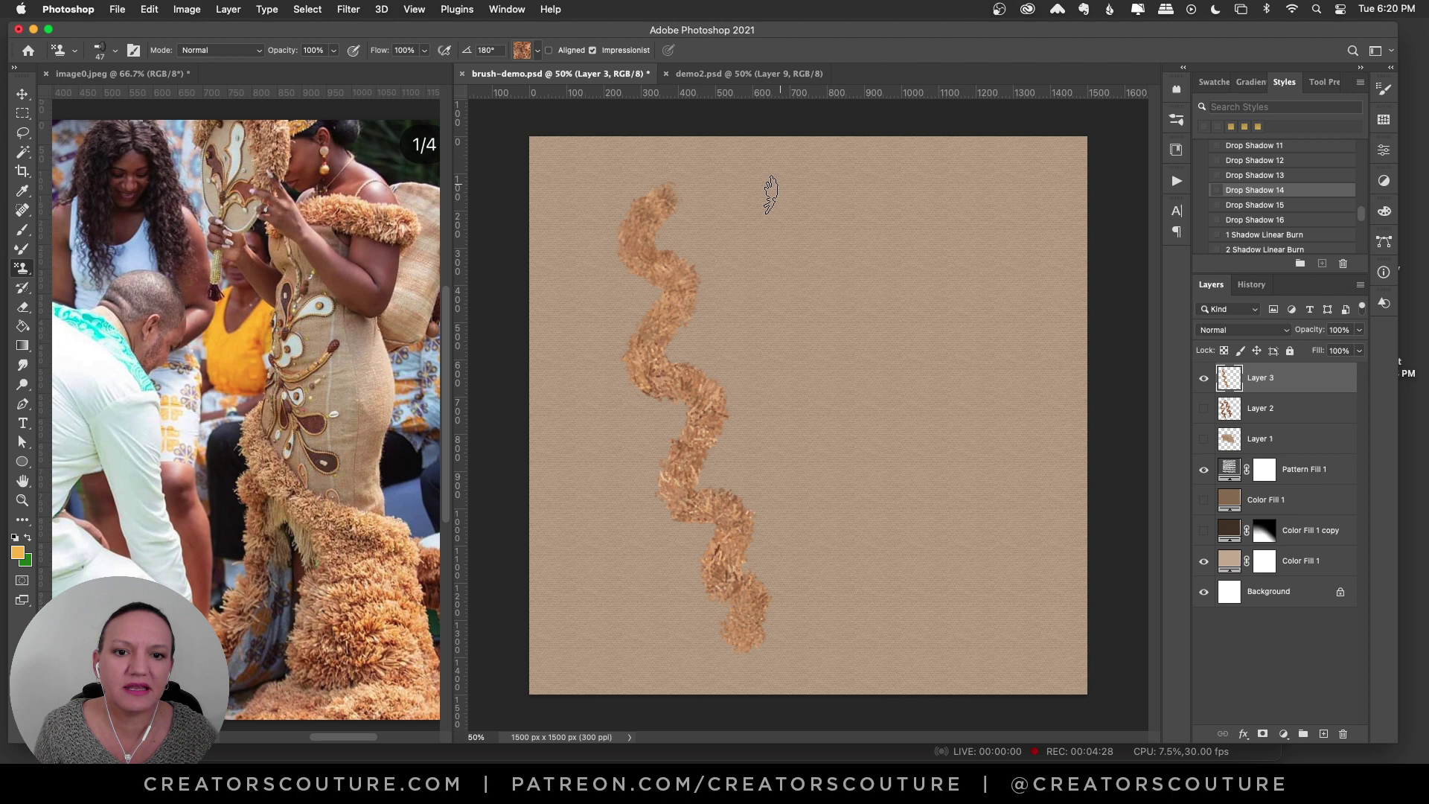
mouse_move(770, 194)
left_mouse_down()
mouse_move(819, 312)
mouse_move(813, 376)
left_mouse_up()
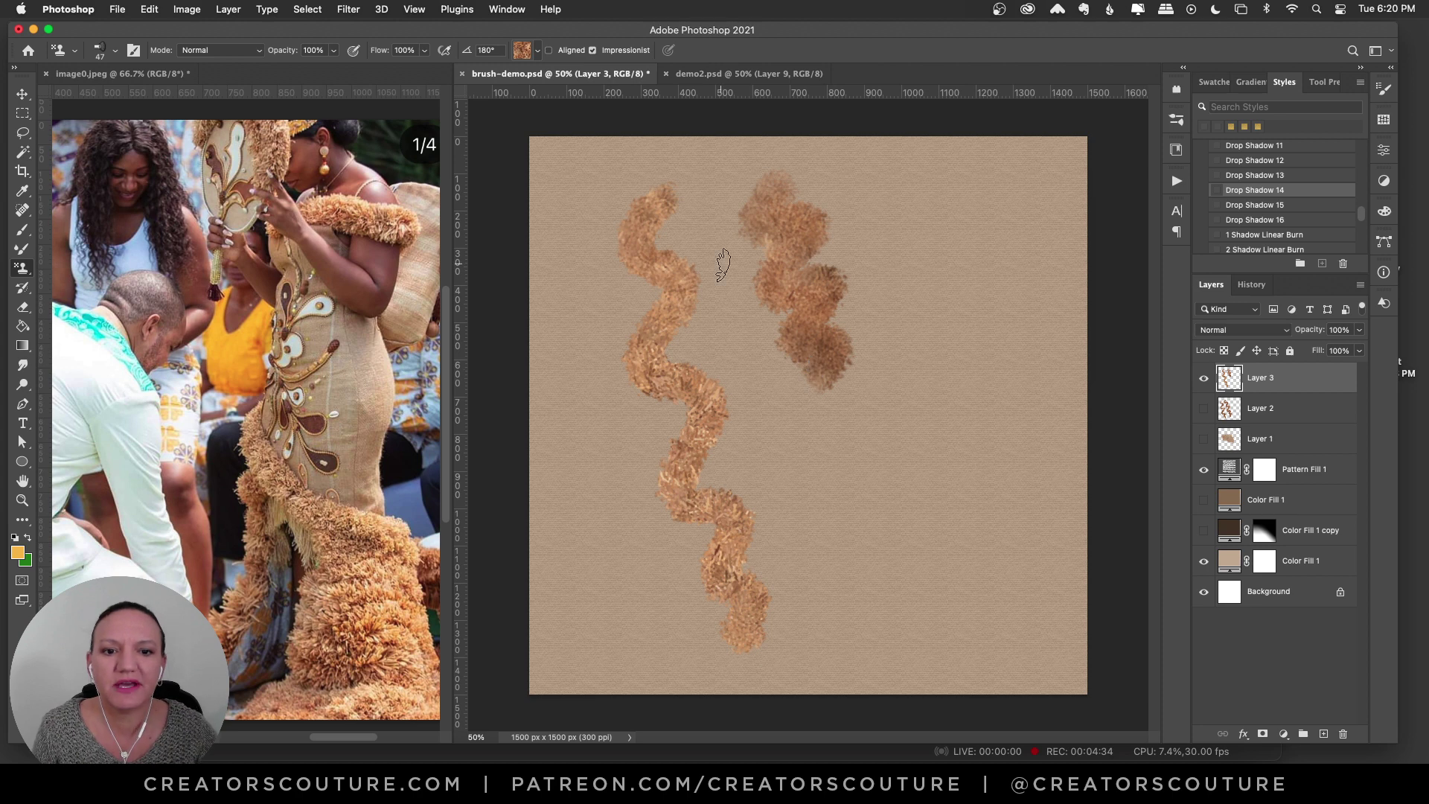
mouse_move(945, 197)
left_mouse_down()
mouse_move(920, 225)
mouse_move(948, 286)
mouse_move(920, 343)
mouse_move(939, 399)
mouse_move(910, 449)
mouse_move(931, 516)
mouse_move(922, 601)
left_mouse_up()
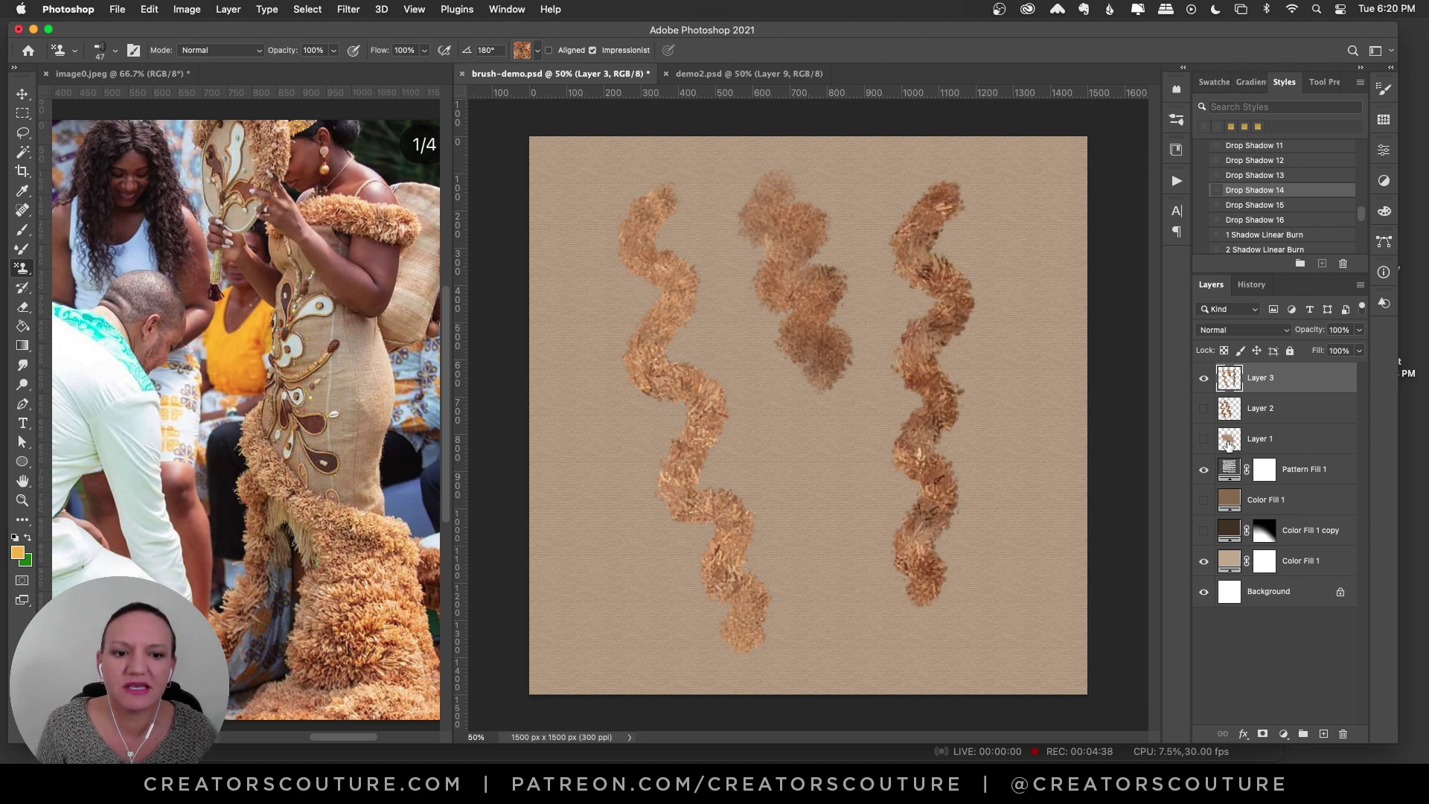
key("super+z")
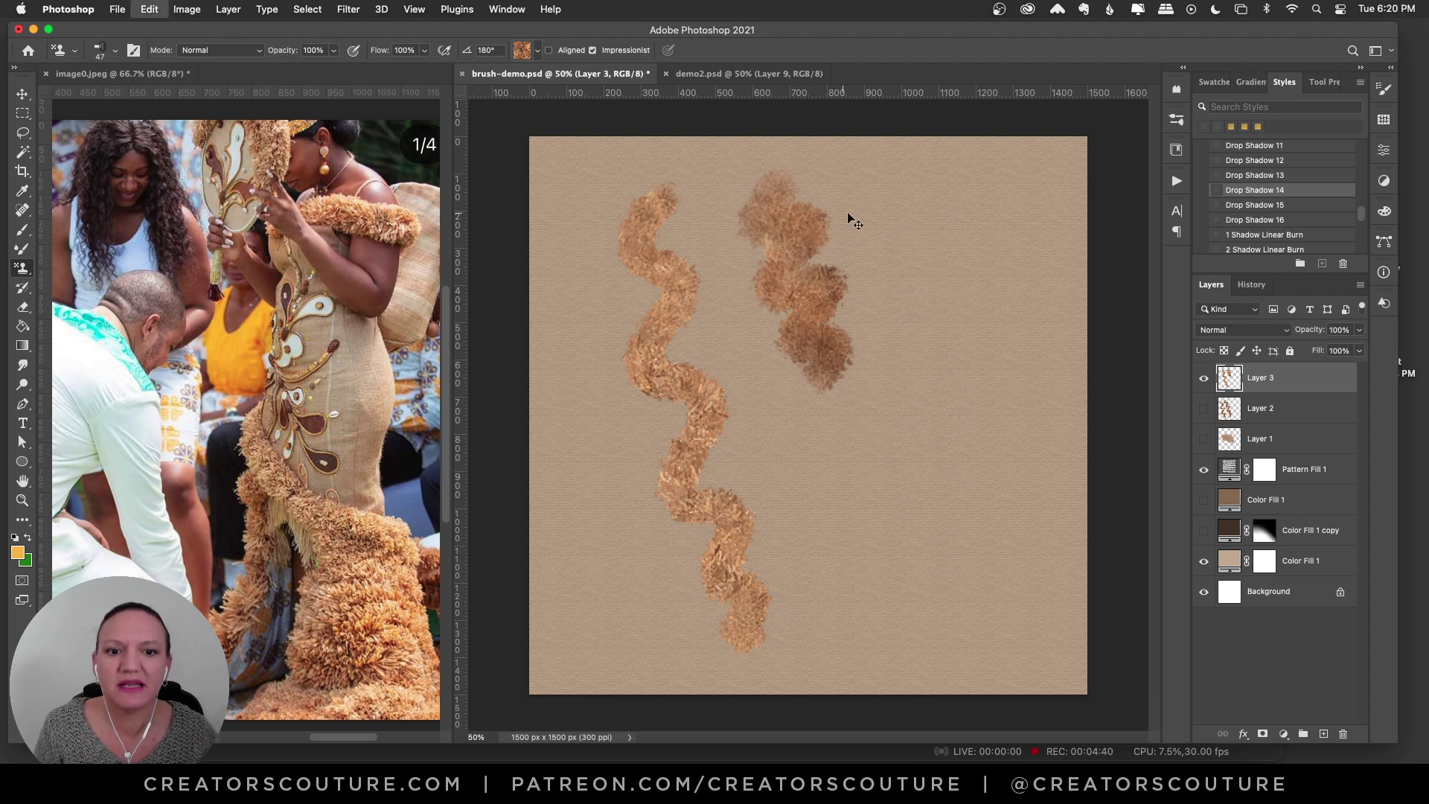
key("super+z")
mouse_move(833, 198)
left_mouse_down()
mouse_move(815, 344)
mouse_move(829, 454)
mouse_move(927, 646)
left_mouse_up()
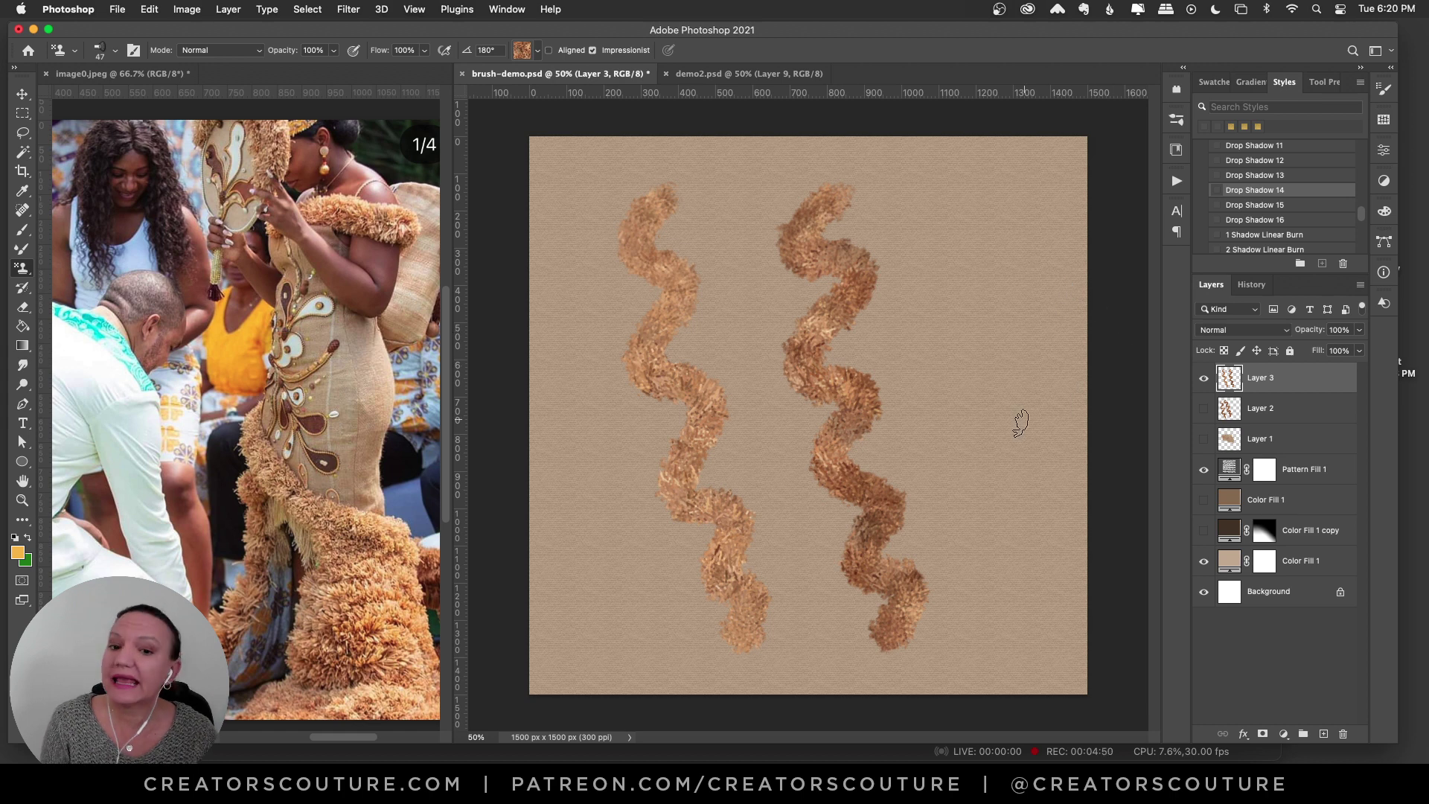
key("super+z")
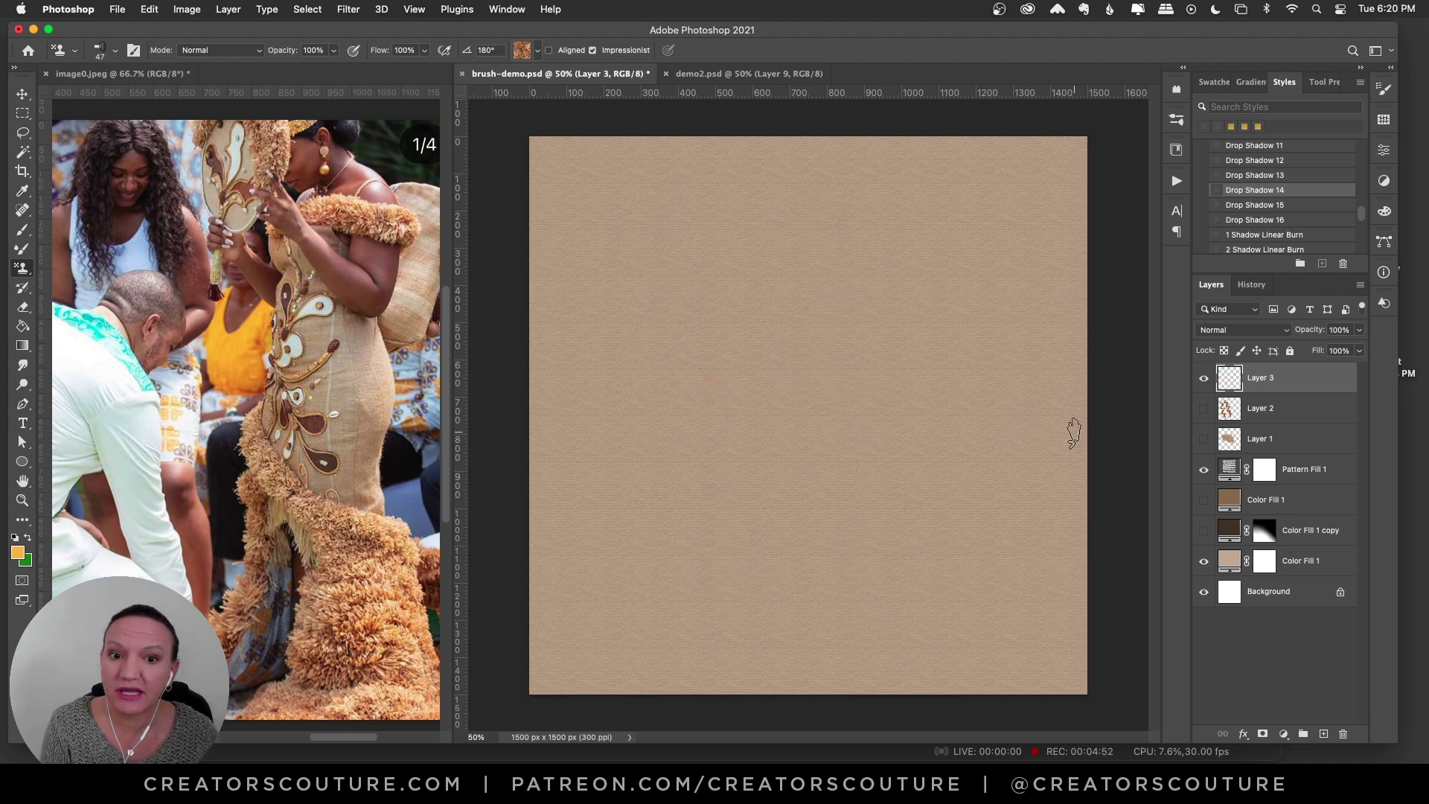
Step: Make the image0.jpeg dress photo active and select the Rectangular Marquee tool
left_click(187, 74)
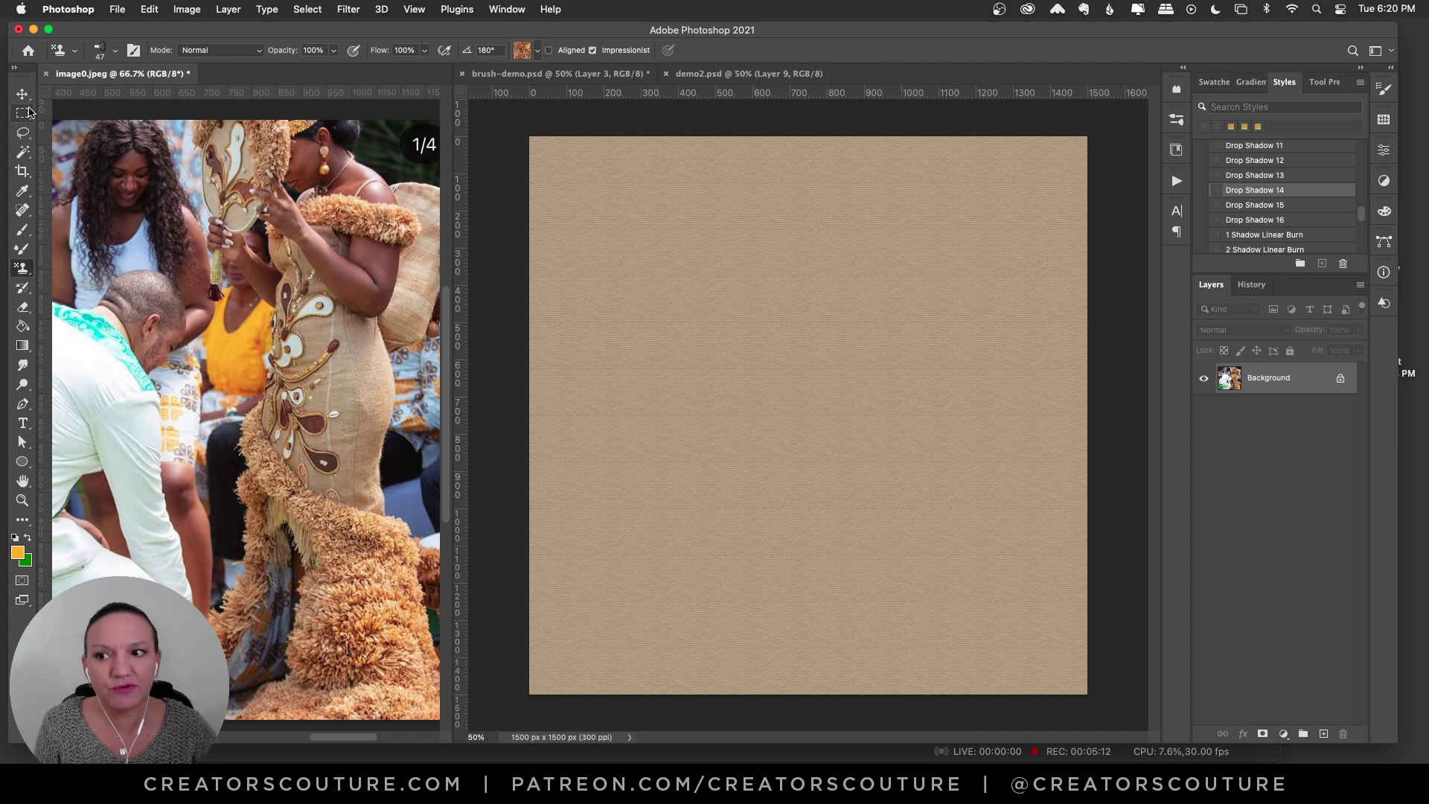
left_click(22, 114)
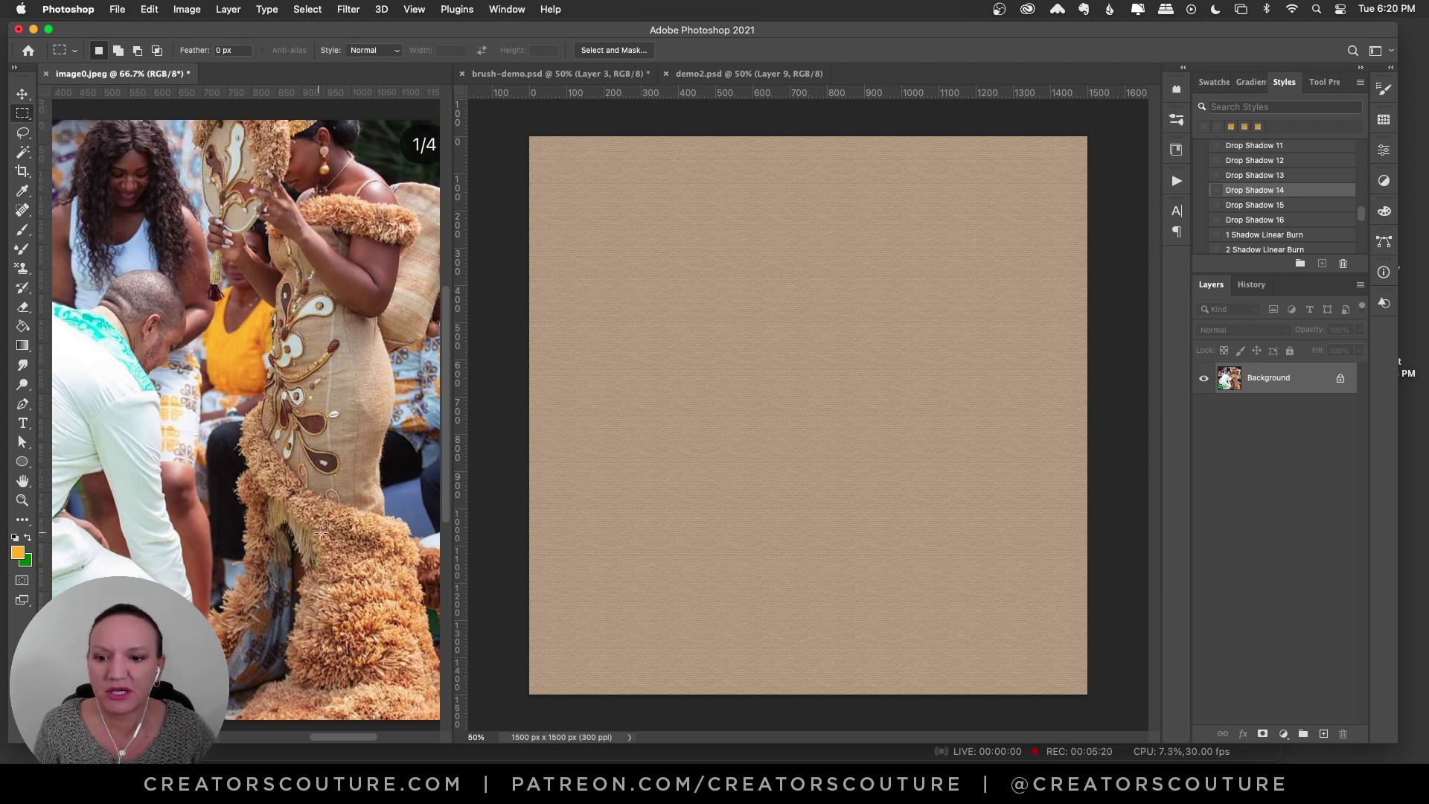
Step: Define a new pattern from a rectangle of raffia on the dress's skirt
left_click_drag(334, 543, 403, 631)
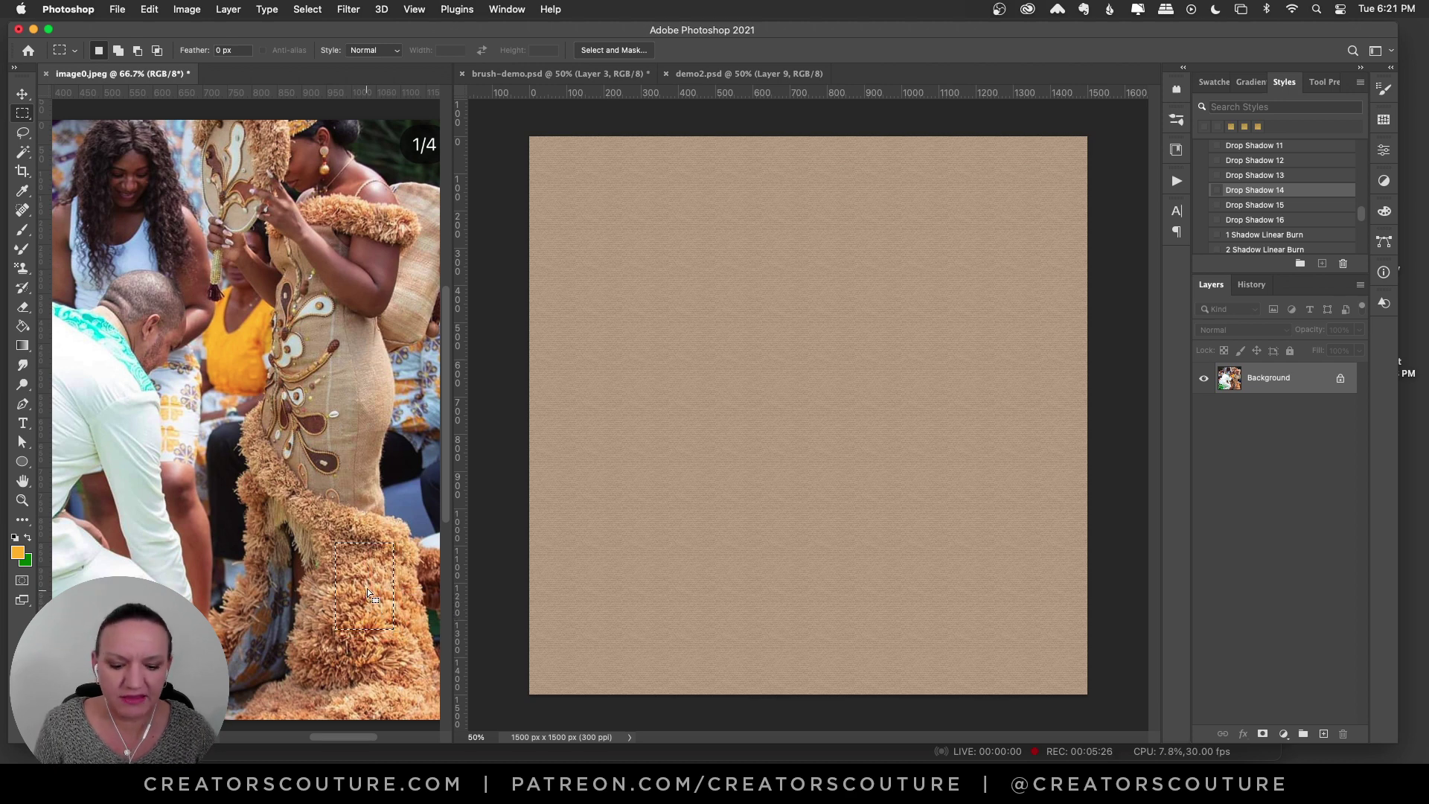
left_click(149, 9)
left_click(171, 417)
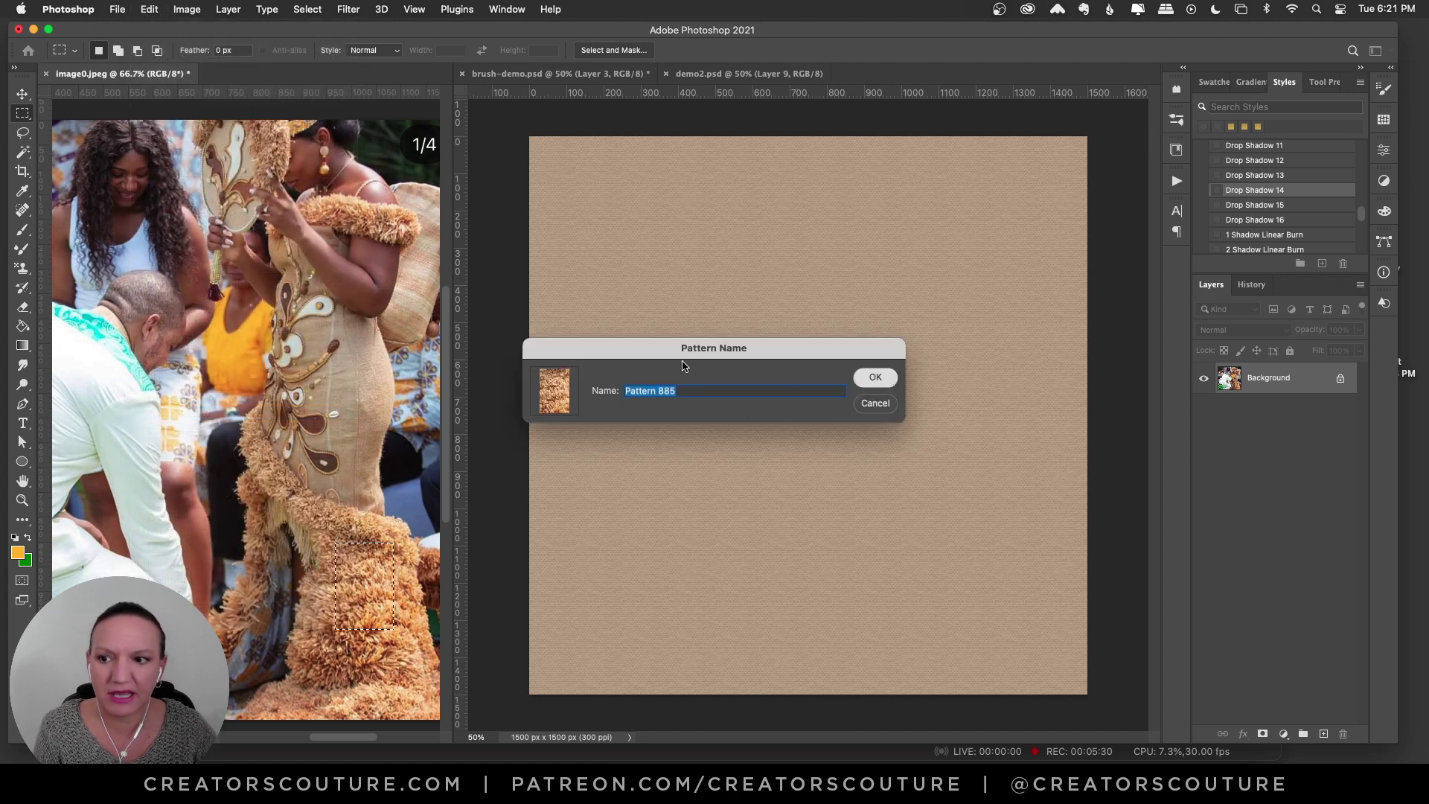
key("Return")
Step: Return to the Pattern Stamp and choose the seventh Raffia pattern
key("s")
left_click(1182, 123)
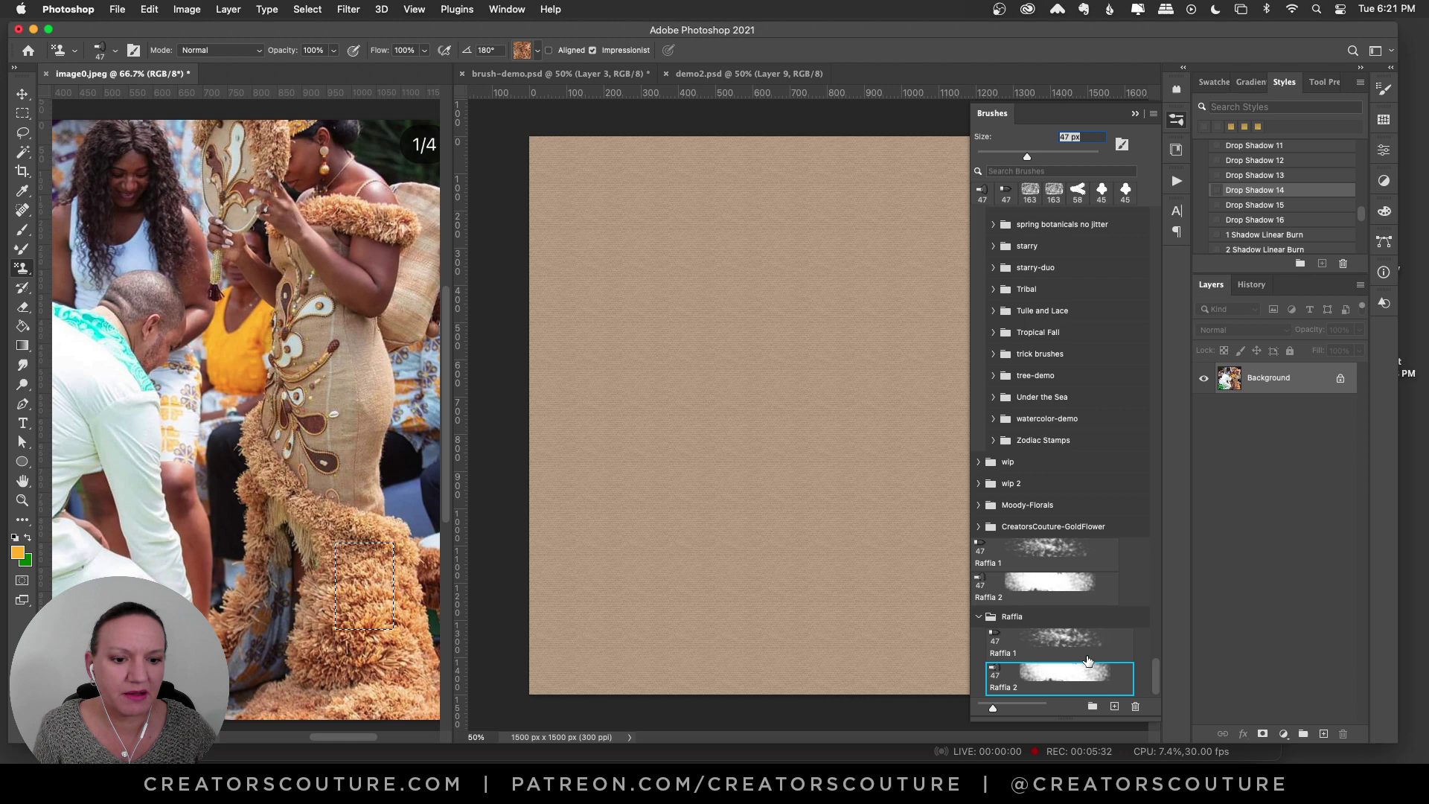
left_click(530, 49)
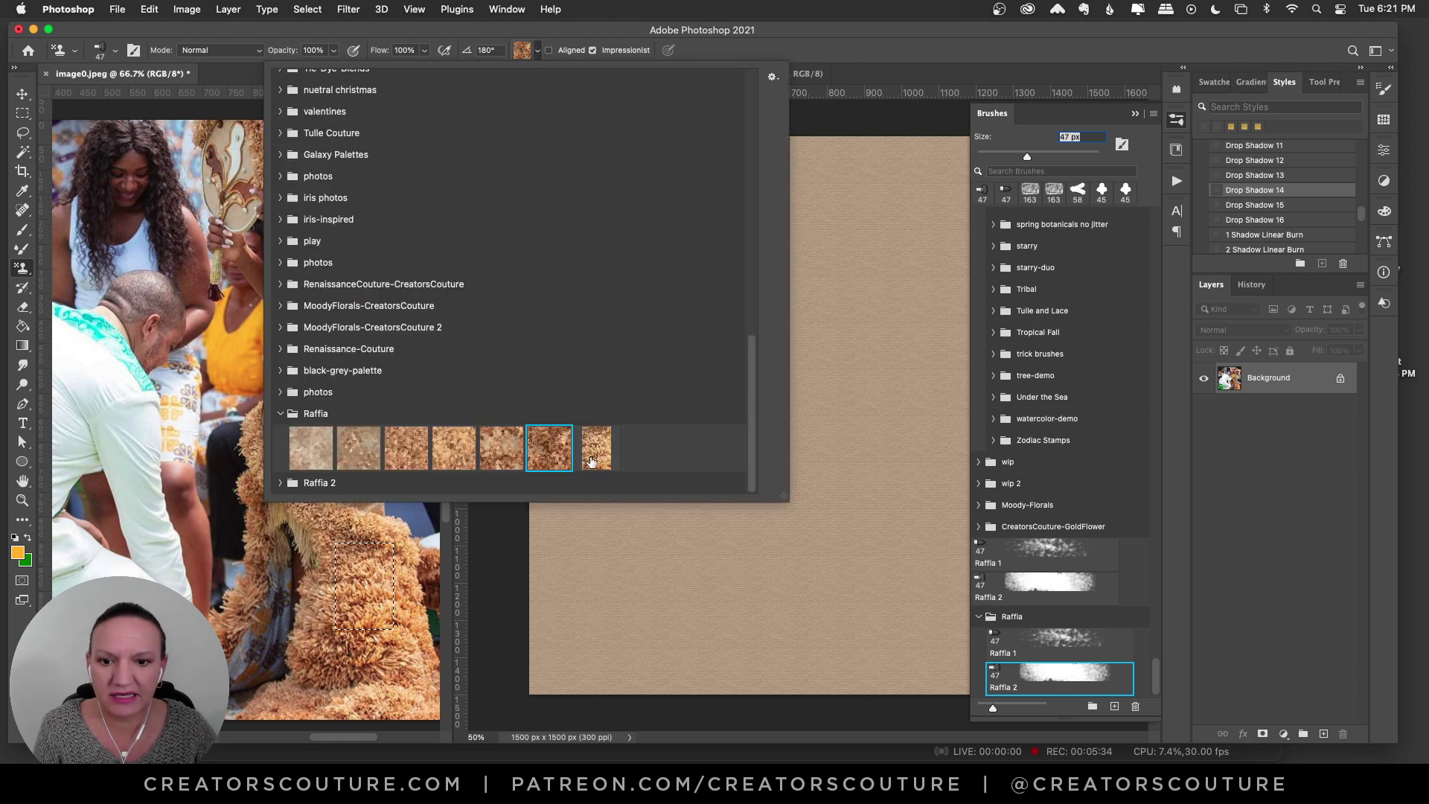
left_click(603, 457)
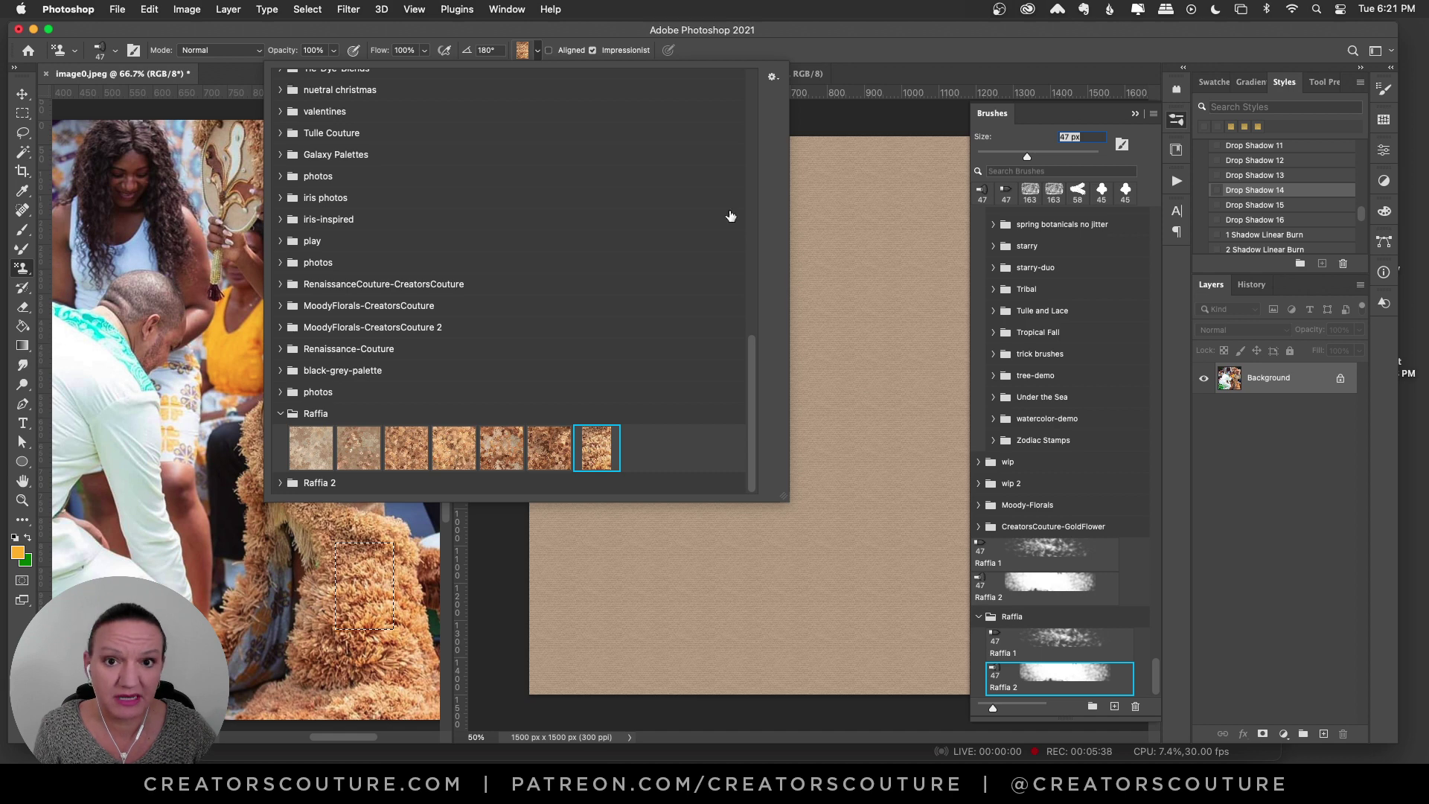
Step: Paint a wavy raffia pattern stroke down the brush-demo canvas, then hide Layer 3
left_click(736, 246)
mouse_move(711, 203)
left_mouse_down()
mouse_move(676, 247)
mouse_move(731, 289)
mouse_move(684, 366)
mouse_move(735, 416)
mouse_move(690, 503)
mouse_move(750, 558)
mouse_move(746, 585)
mouse_move(745, 547)
left_mouse_up()
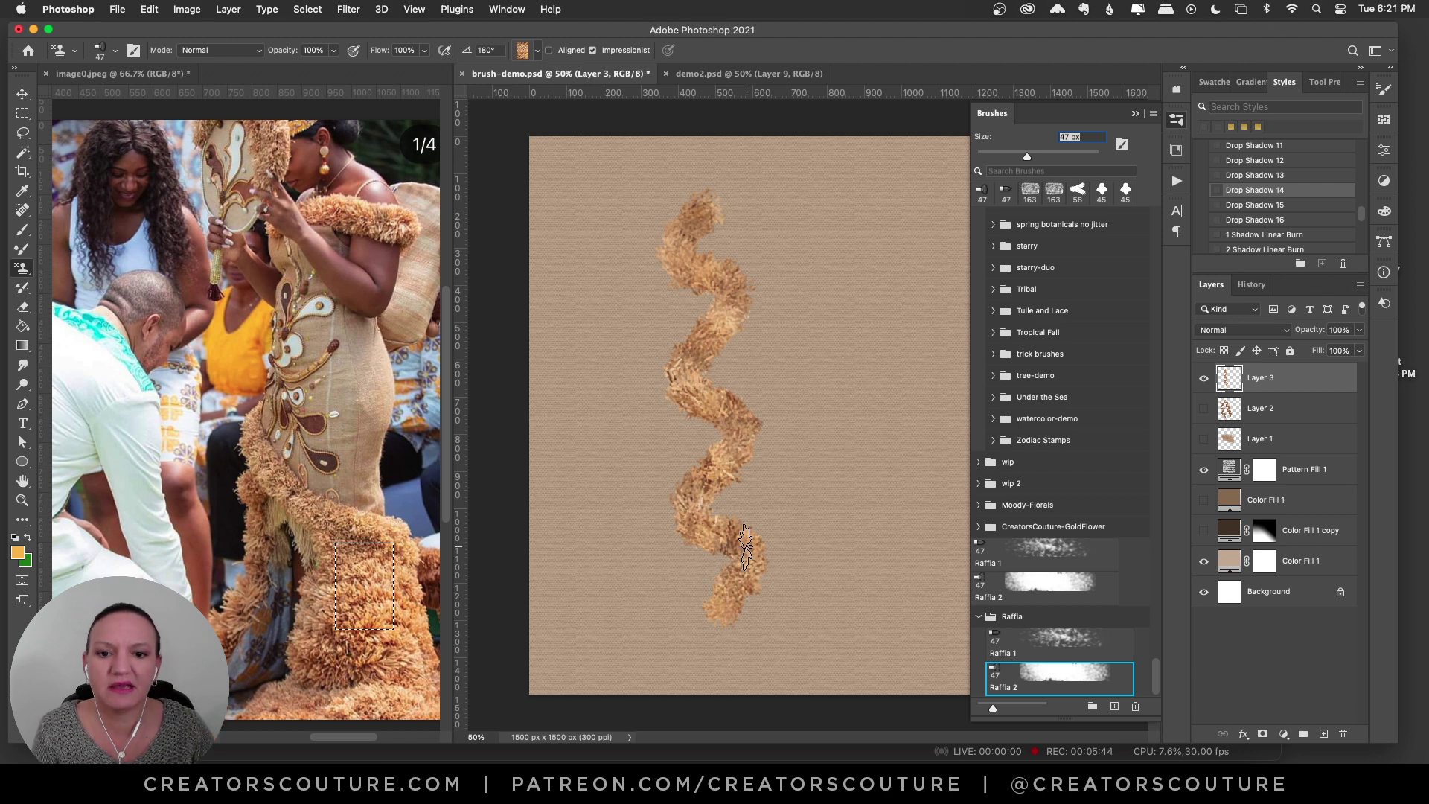
left_click(402, 277)
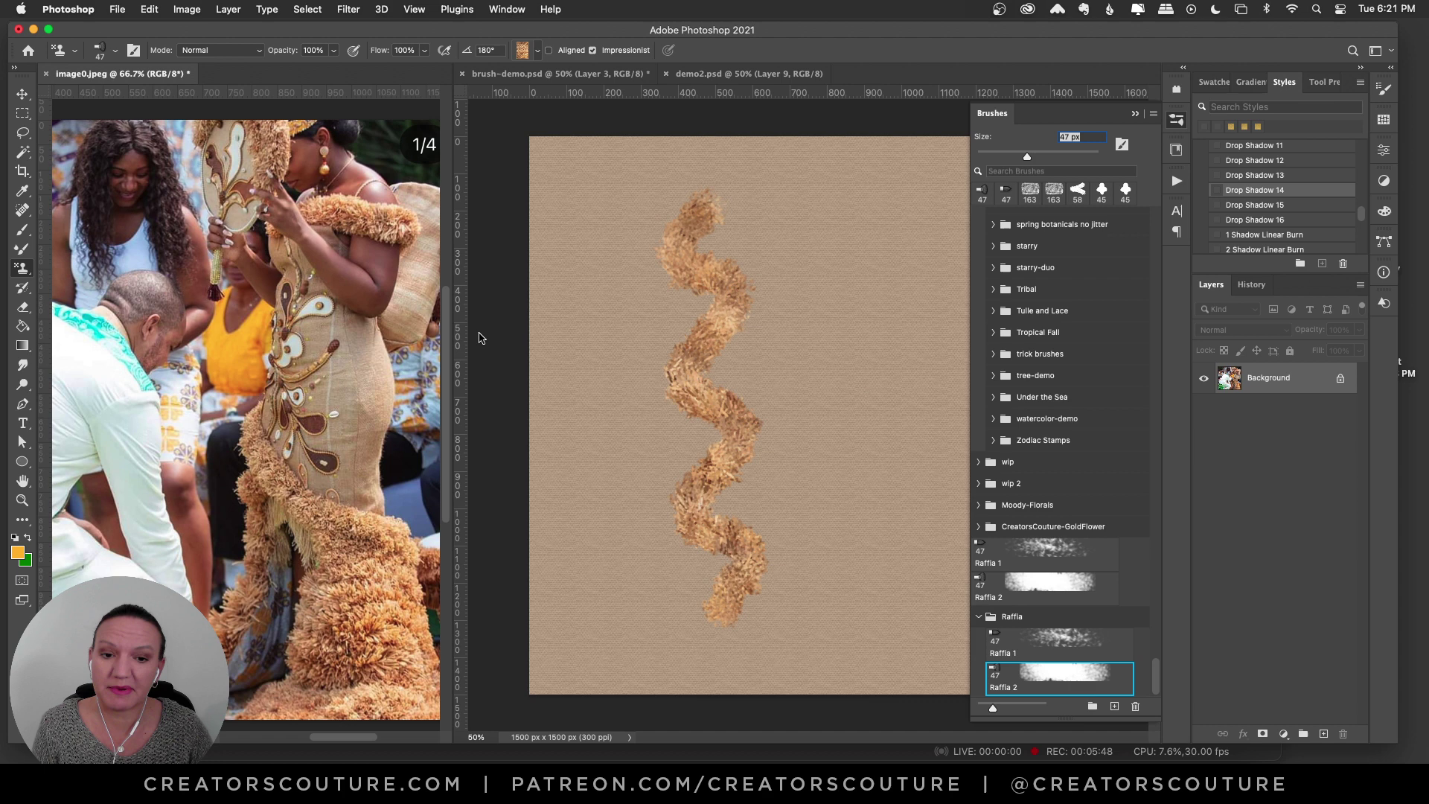
left_click(798, 222)
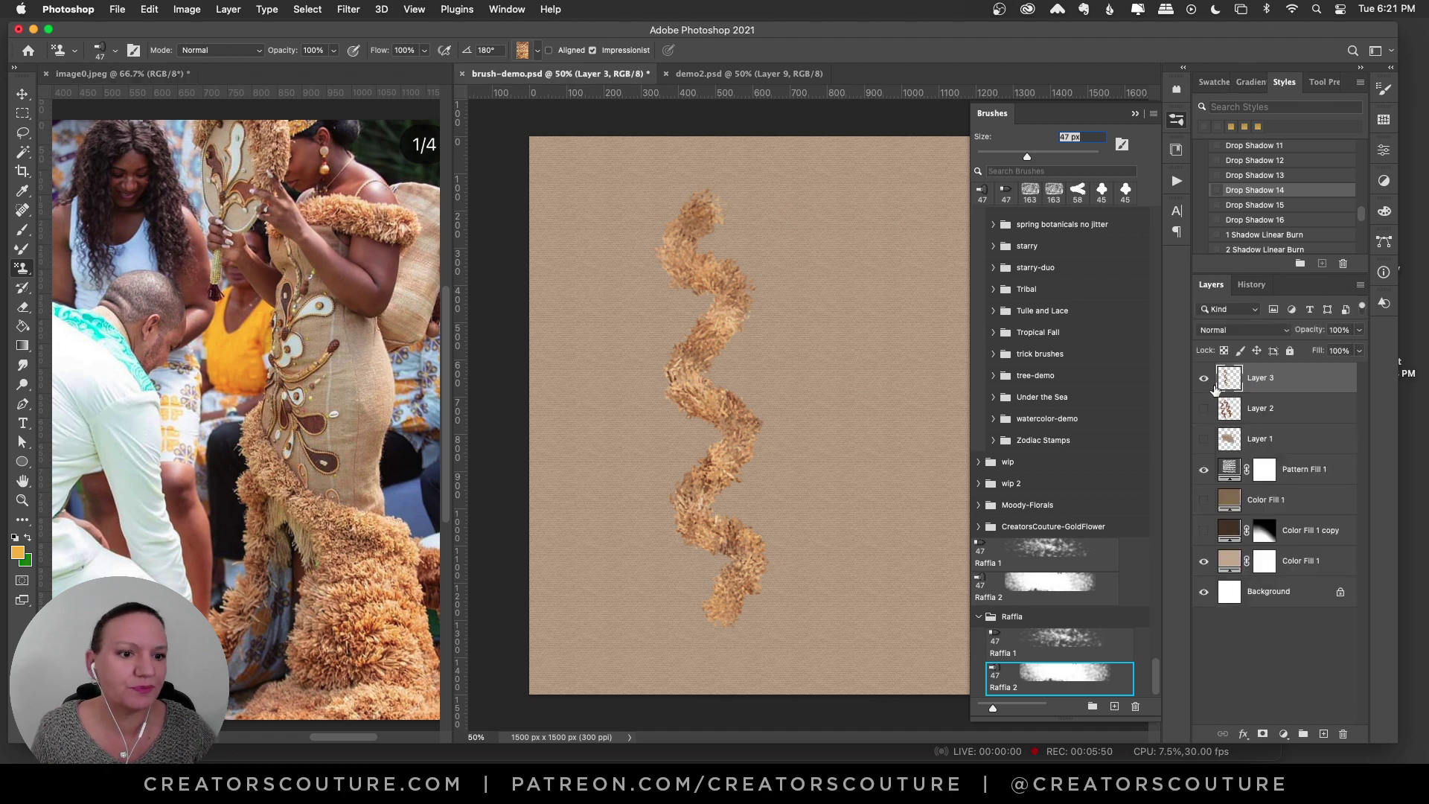
left_click(1204, 377)
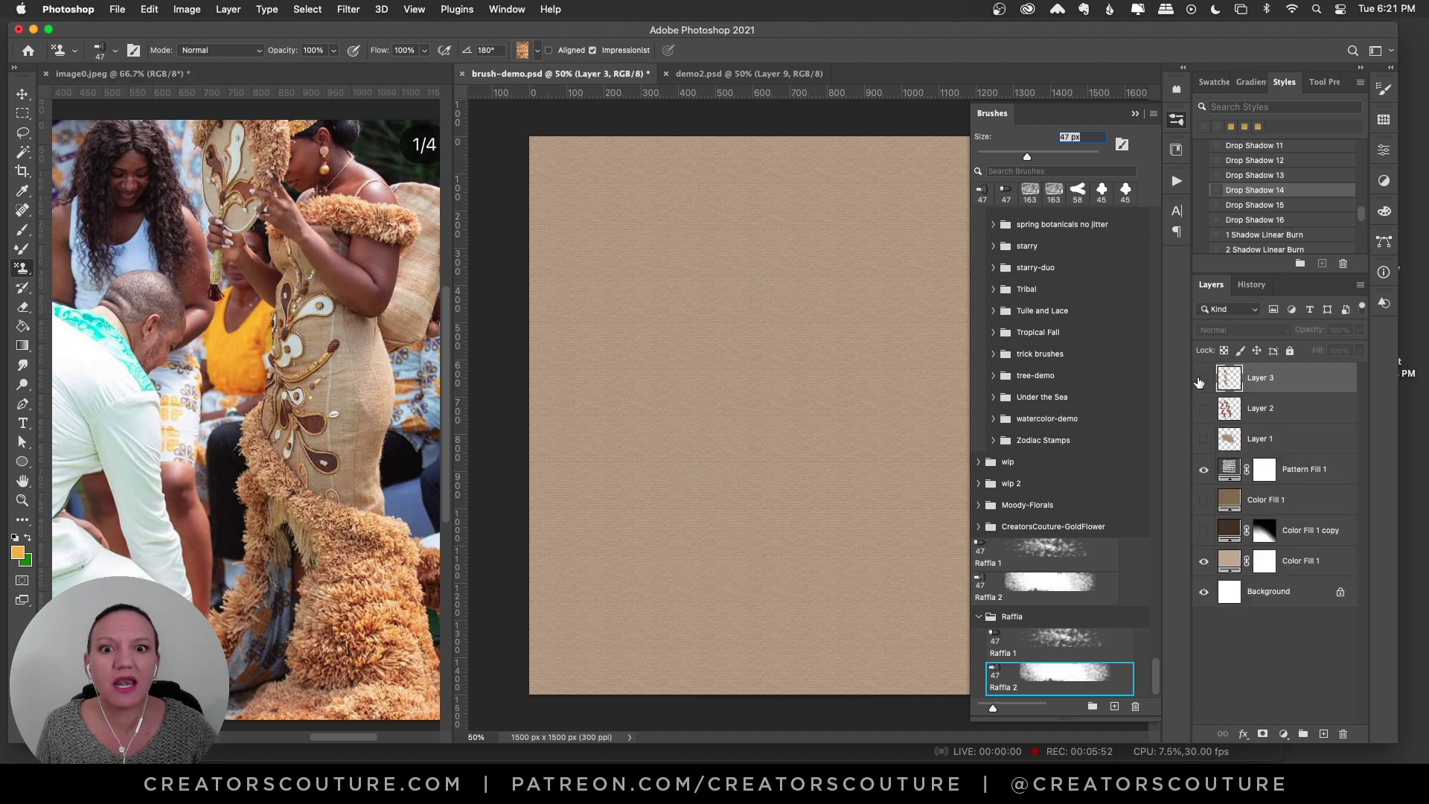
left_click(744, 73)
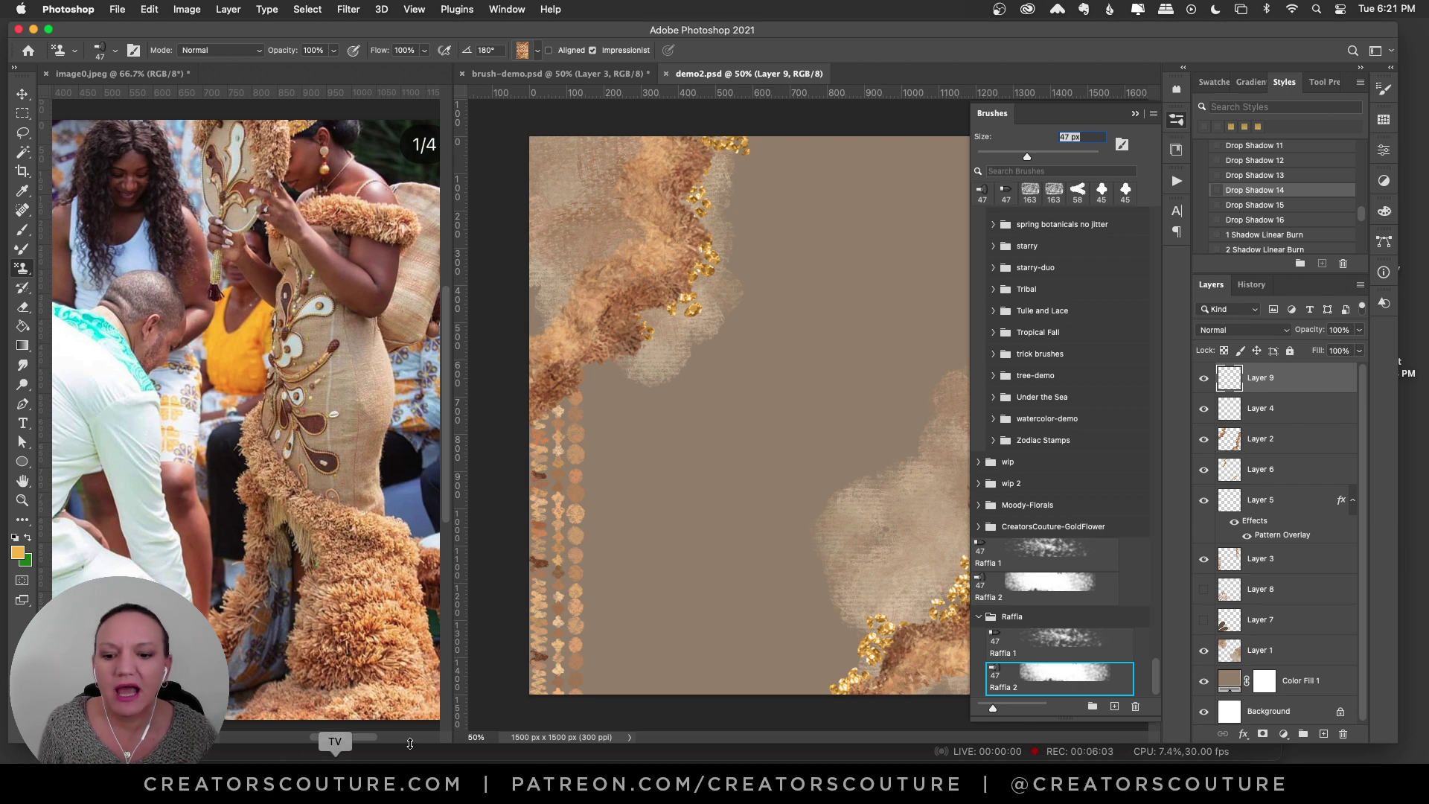
Step: Bring Chrome forward, showing the Guo Pei-inspired fabric and textile brushes YouTube video
left_click(483, 757)
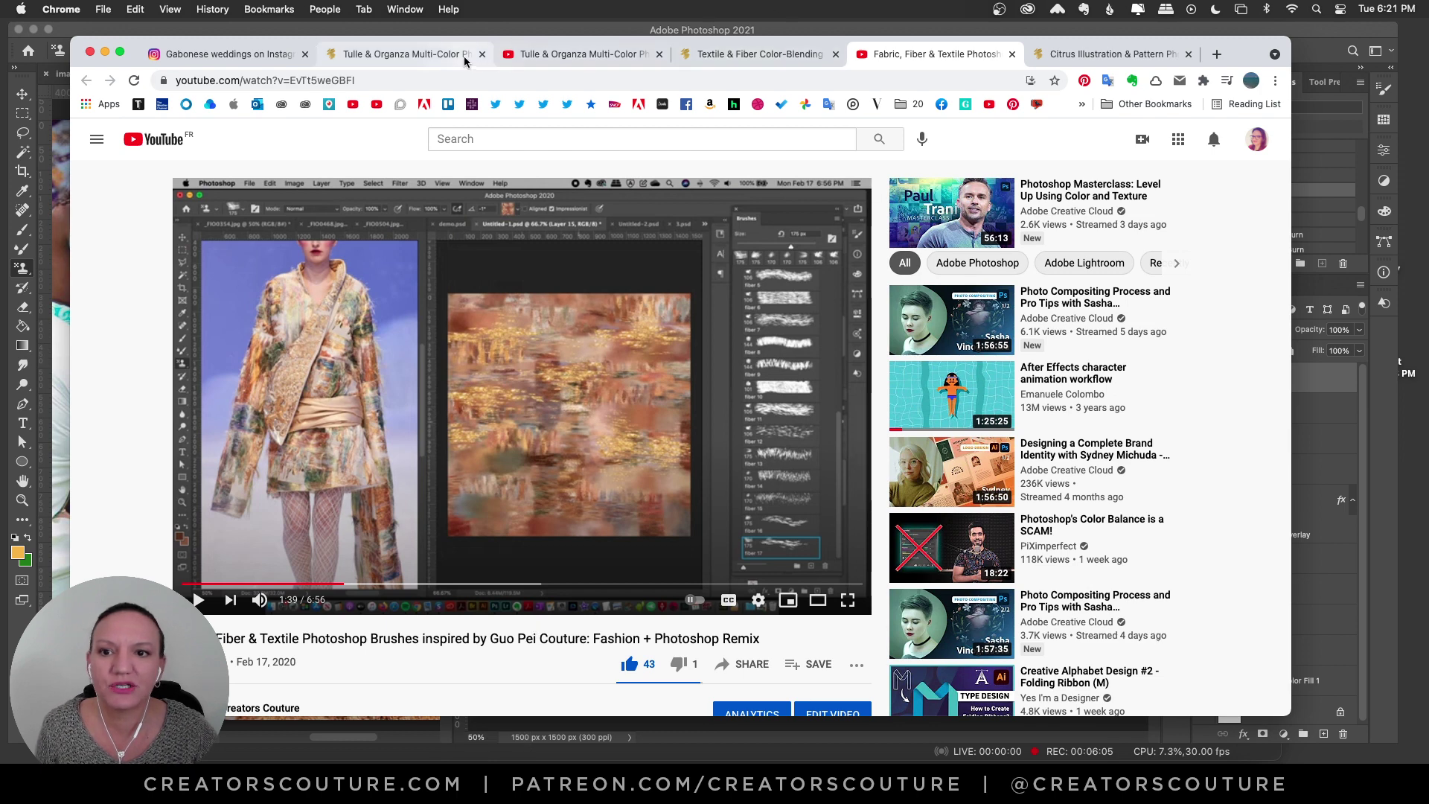
Step: Show the Creators Couture Citrus Illustration & Pattern brush set page, priced $16.00
left_click(1050, 56)
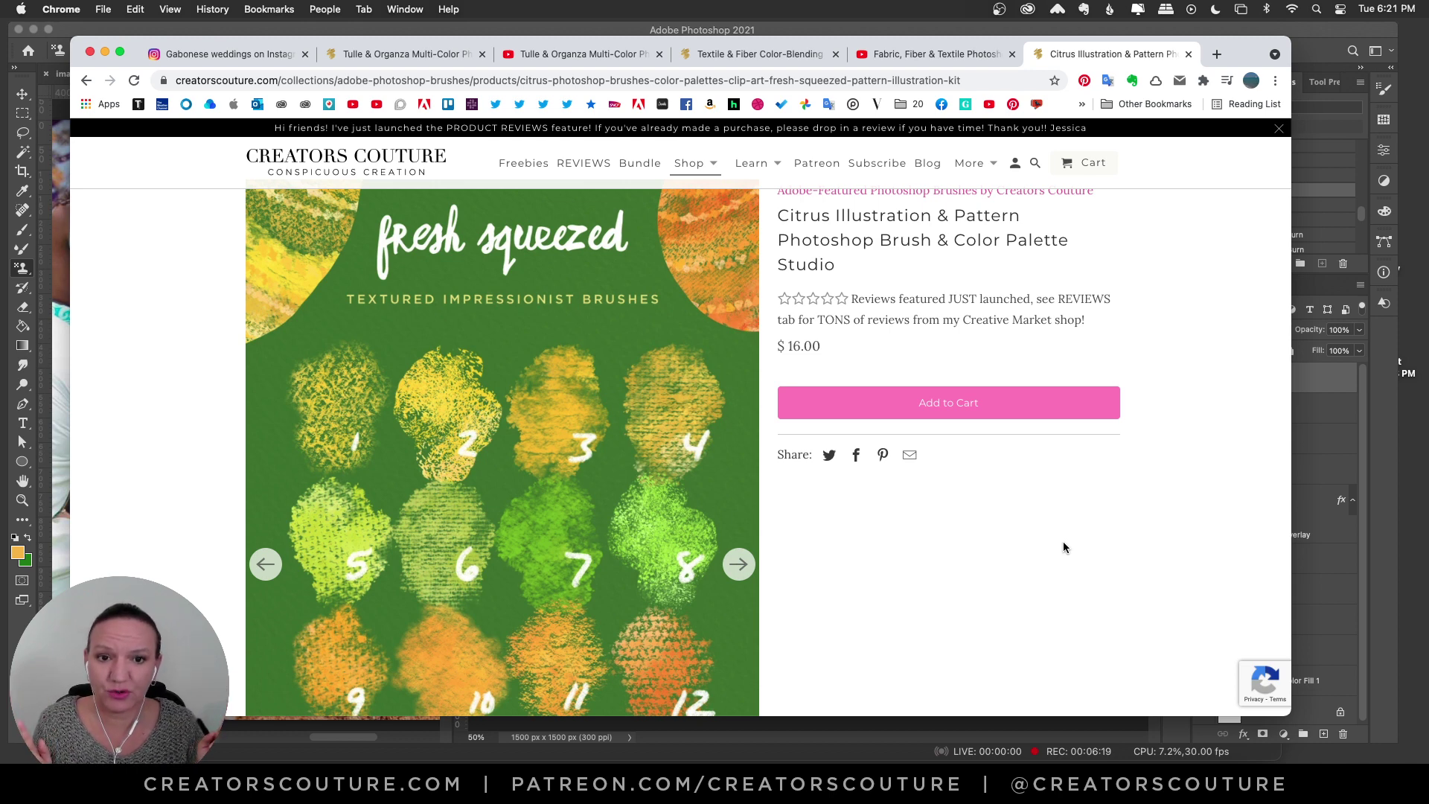
Step: View the next Citrus pattern brush preview image, then return to demo2 in Photoshop
scroll(378, 473, "down", 3)
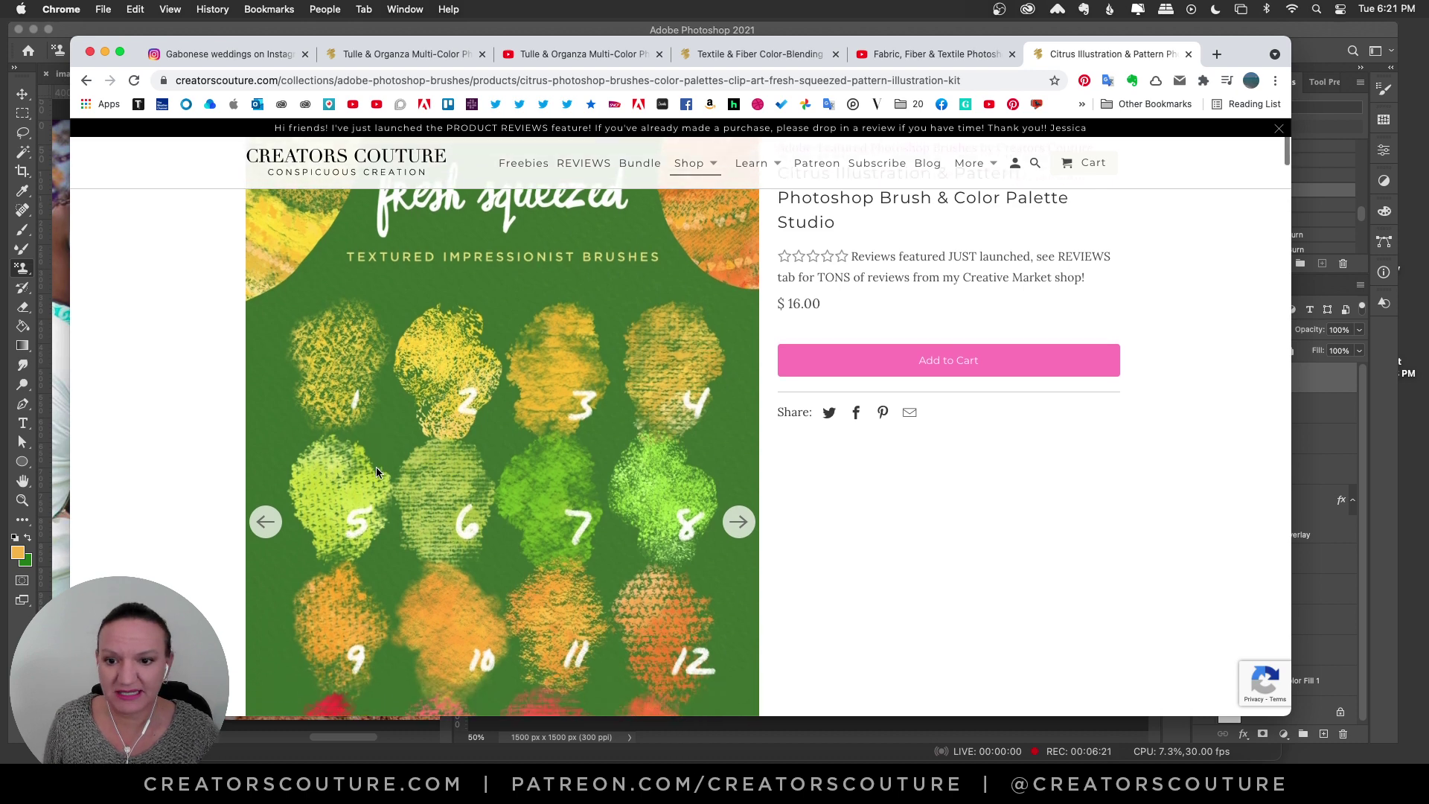
scroll(377, 472, "down", 3)
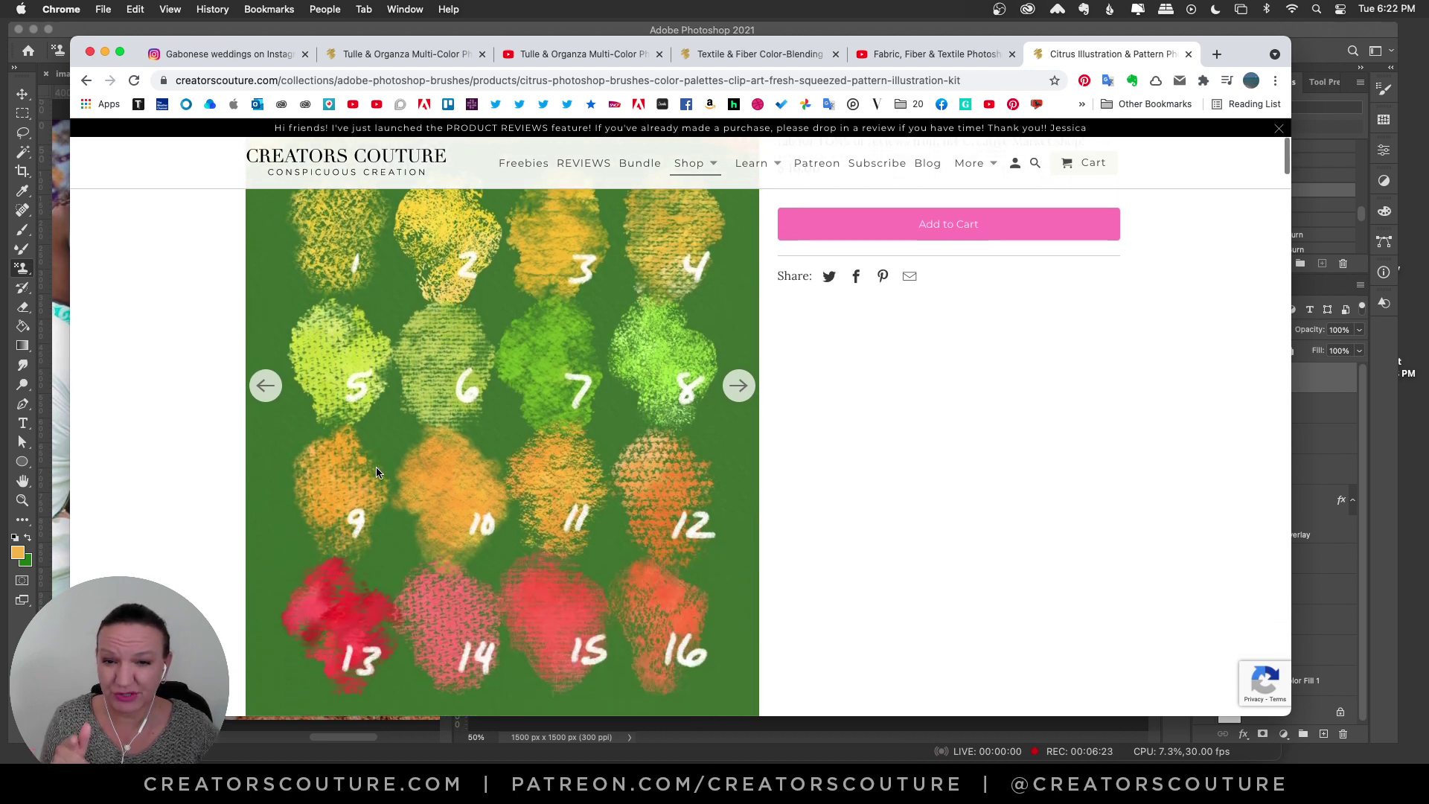
scroll(377, 472, "up", 1)
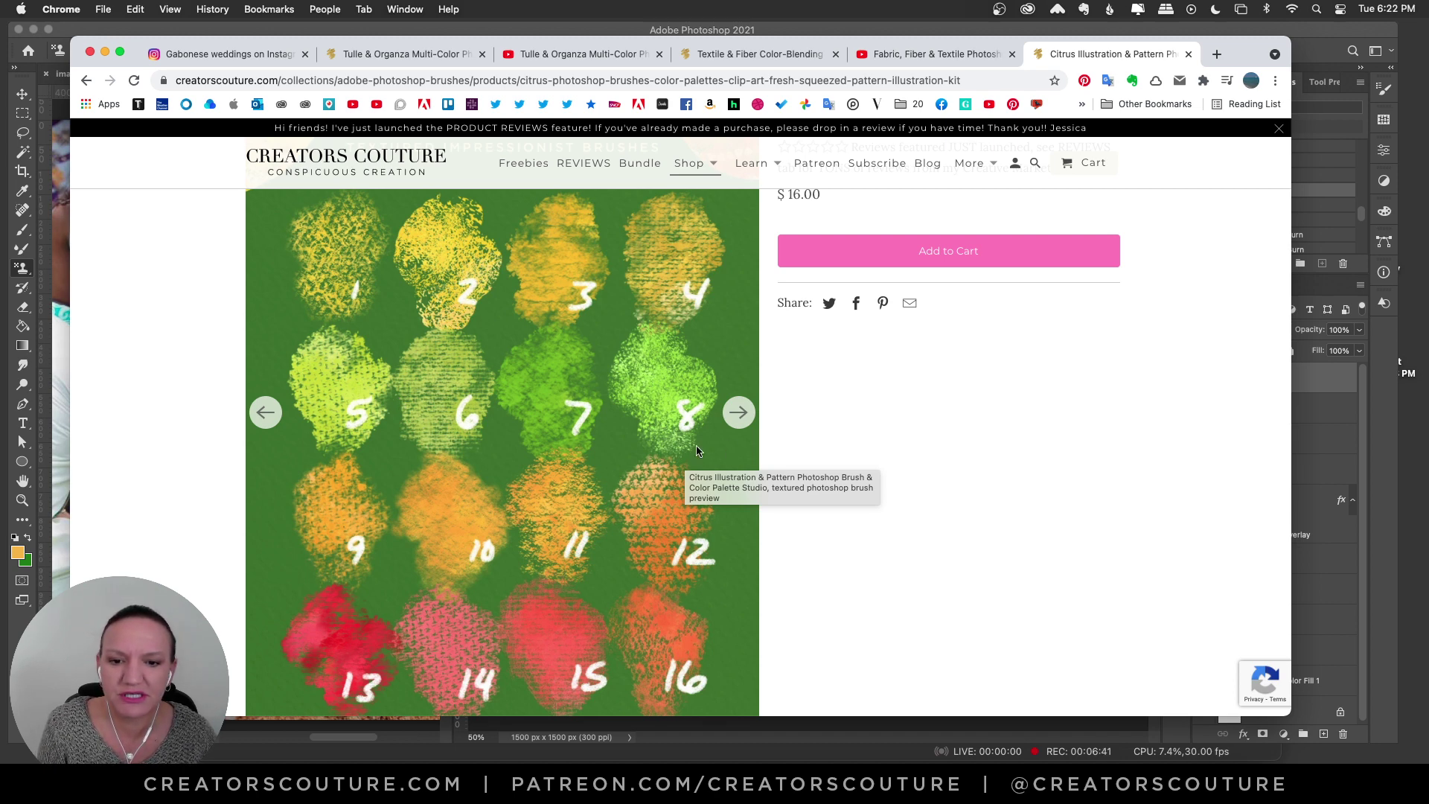
left_click(738, 412)
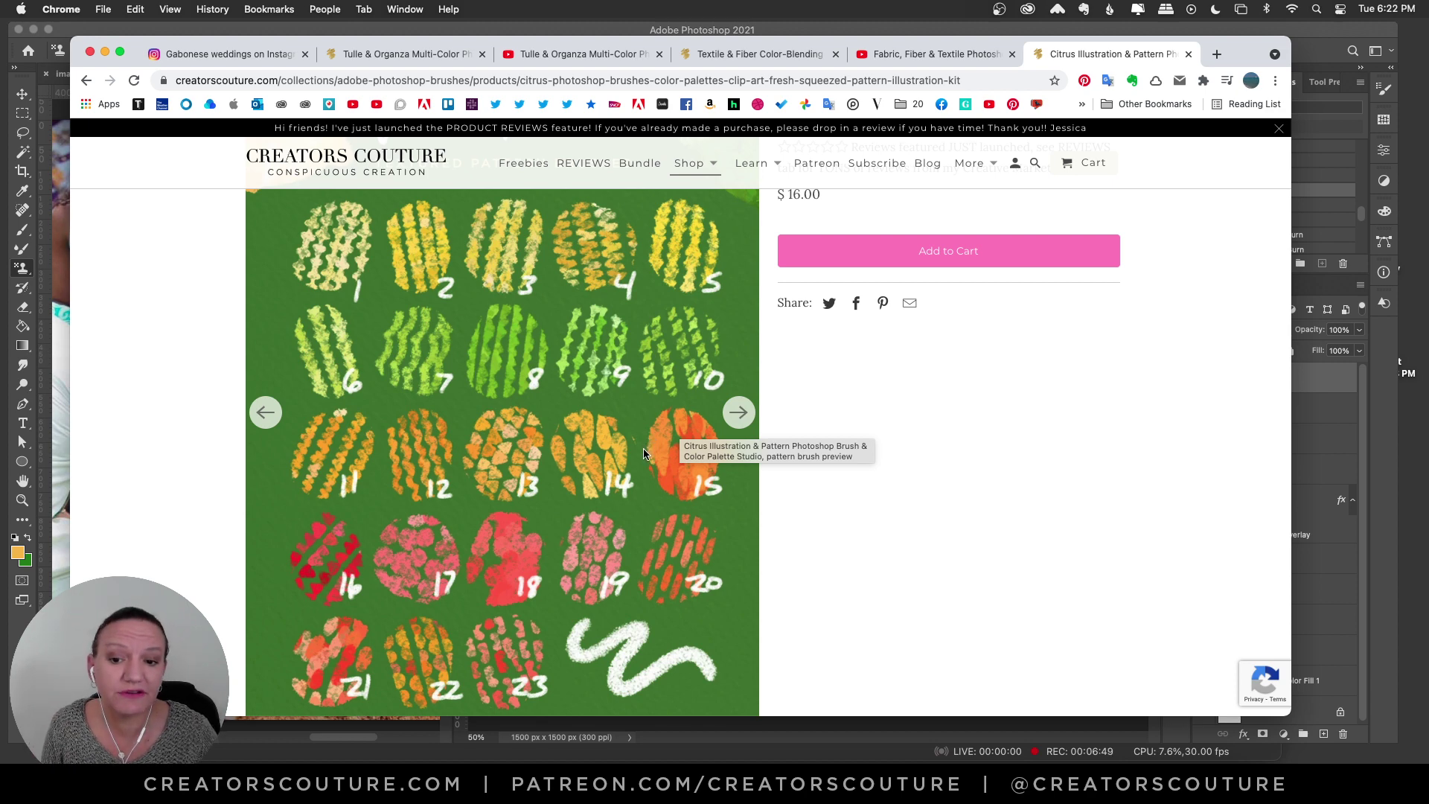
key("super+Tab")
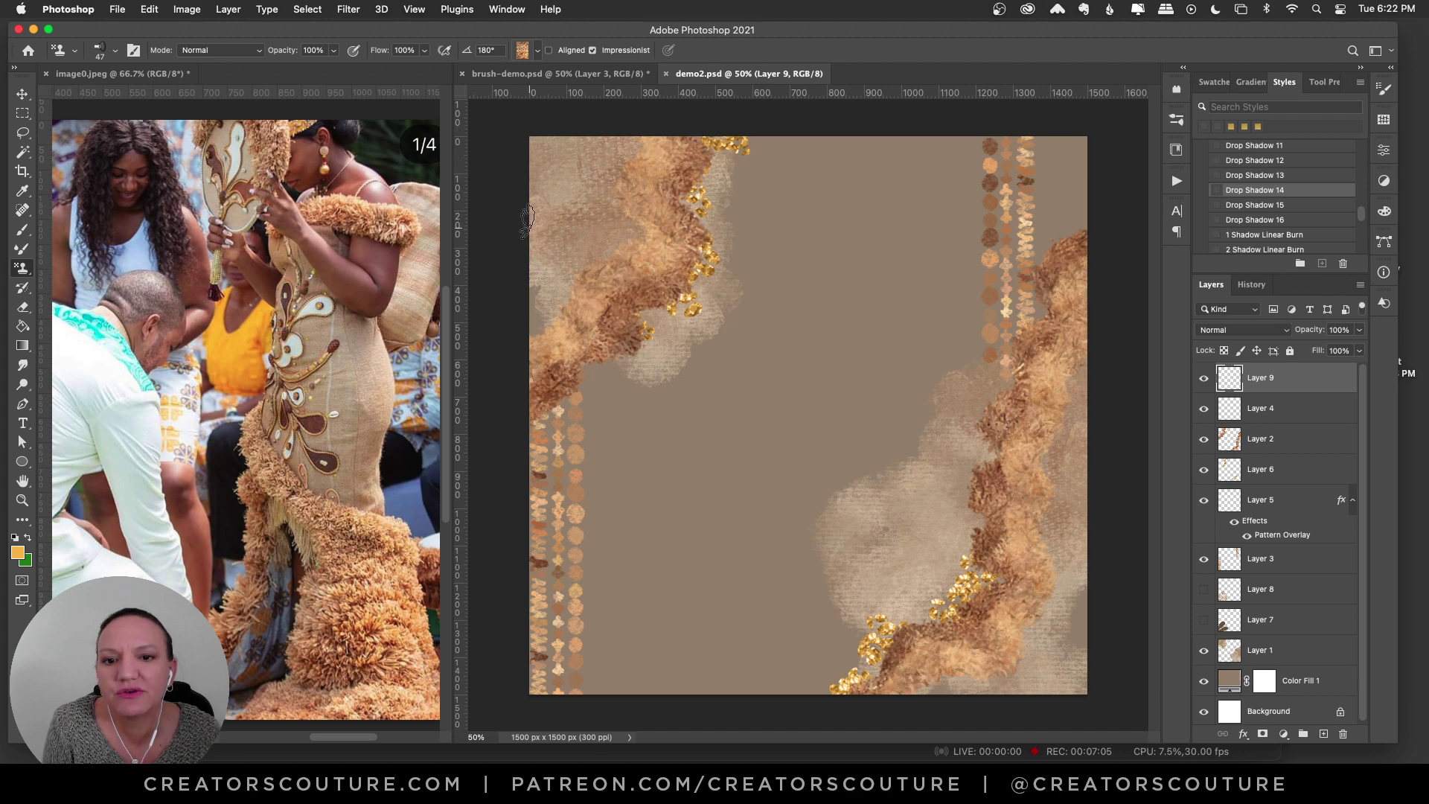
left_click(1173, 123)
left_click_drag(1156, 671, 1166, 547)
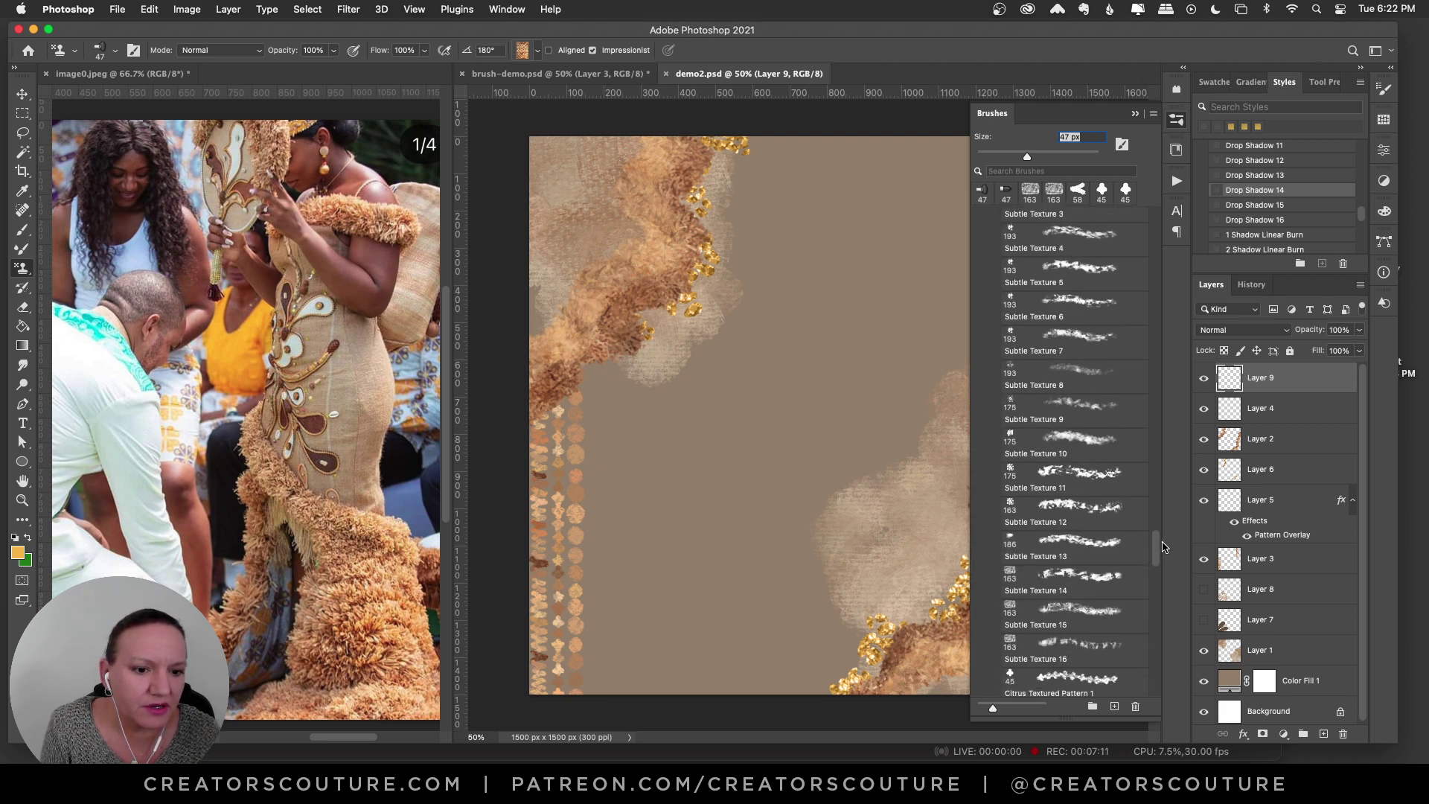
scroll(1087, 507, "down", 3)
left_click(1084, 504)
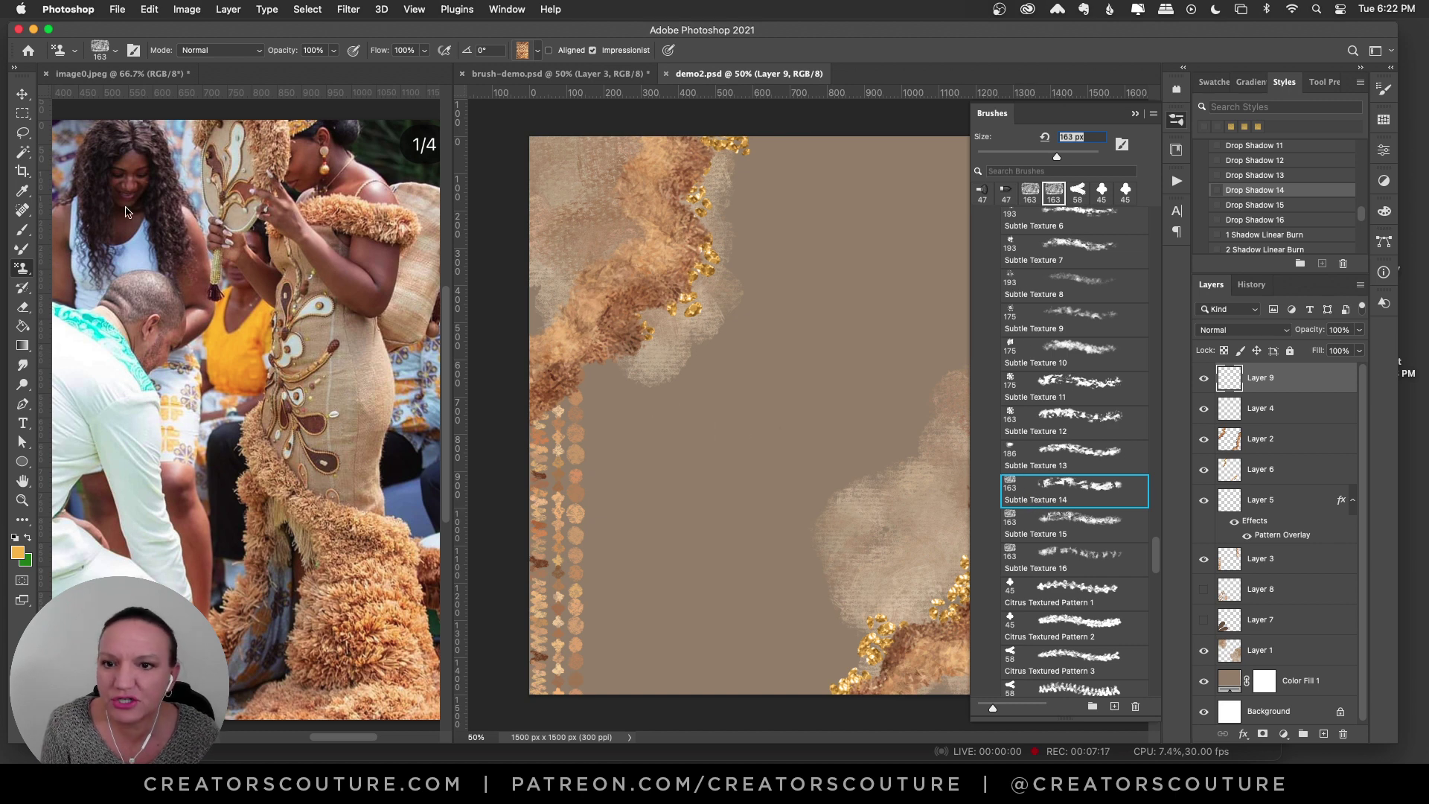
left_click(515, 58)
left_click(312, 450)
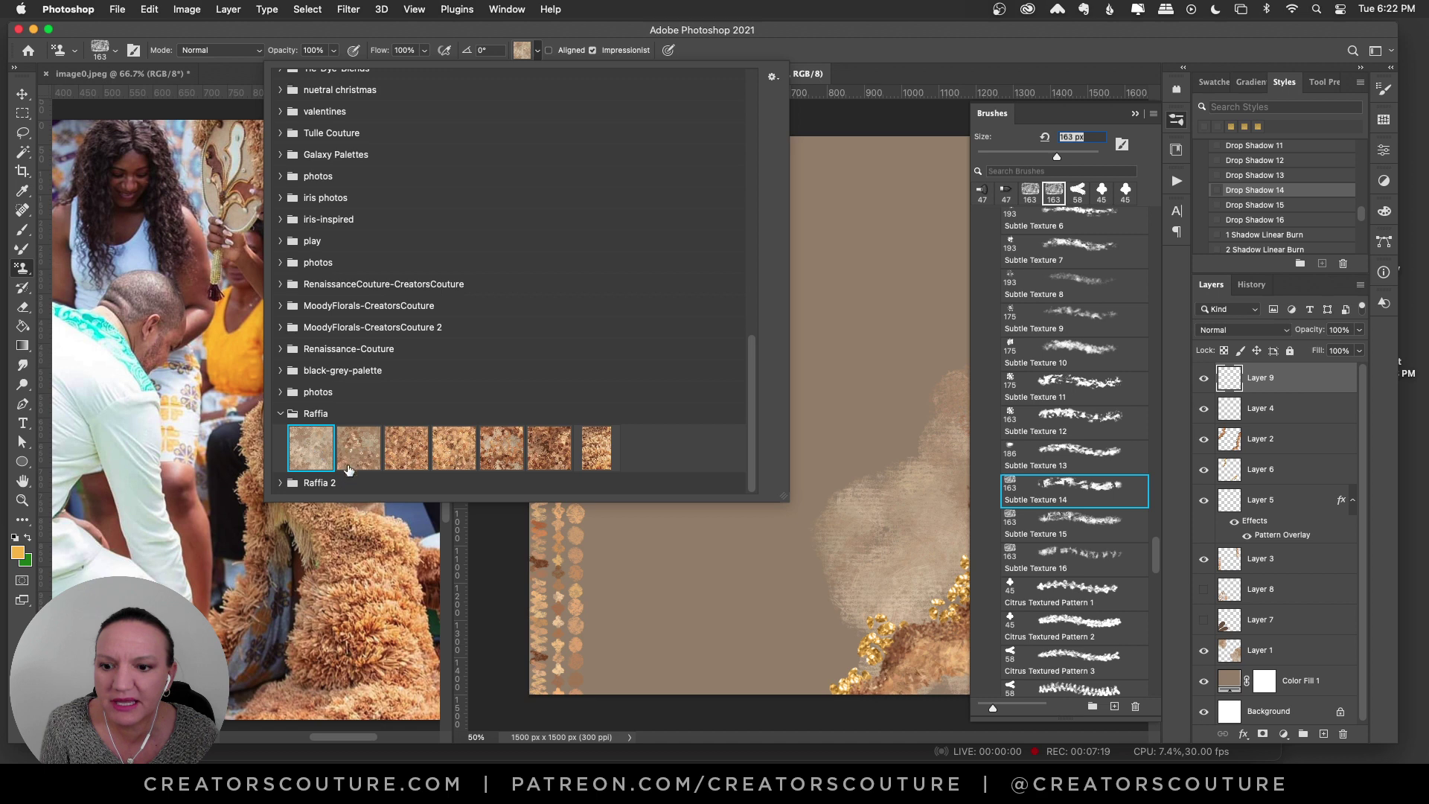
left_click(685, 39)
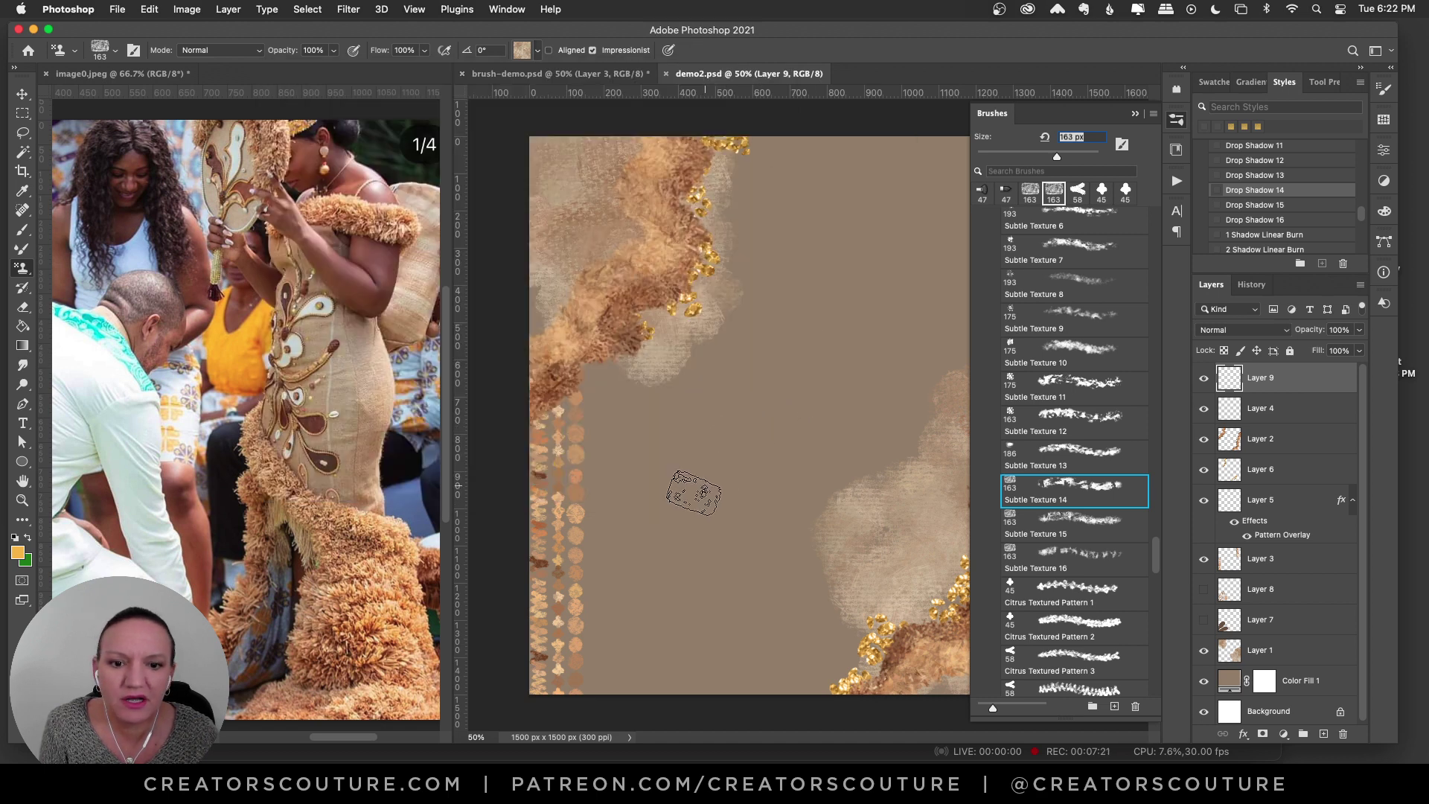
left_click(696, 488)
mouse_move(706, 493)
left_mouse_down()
mouse_move(654, 549)
mouse_move(661, 510)
mouse_move(708, 485)
mouse_move(658, 509)
mouse_move(775, 574)
left_mouse_up()
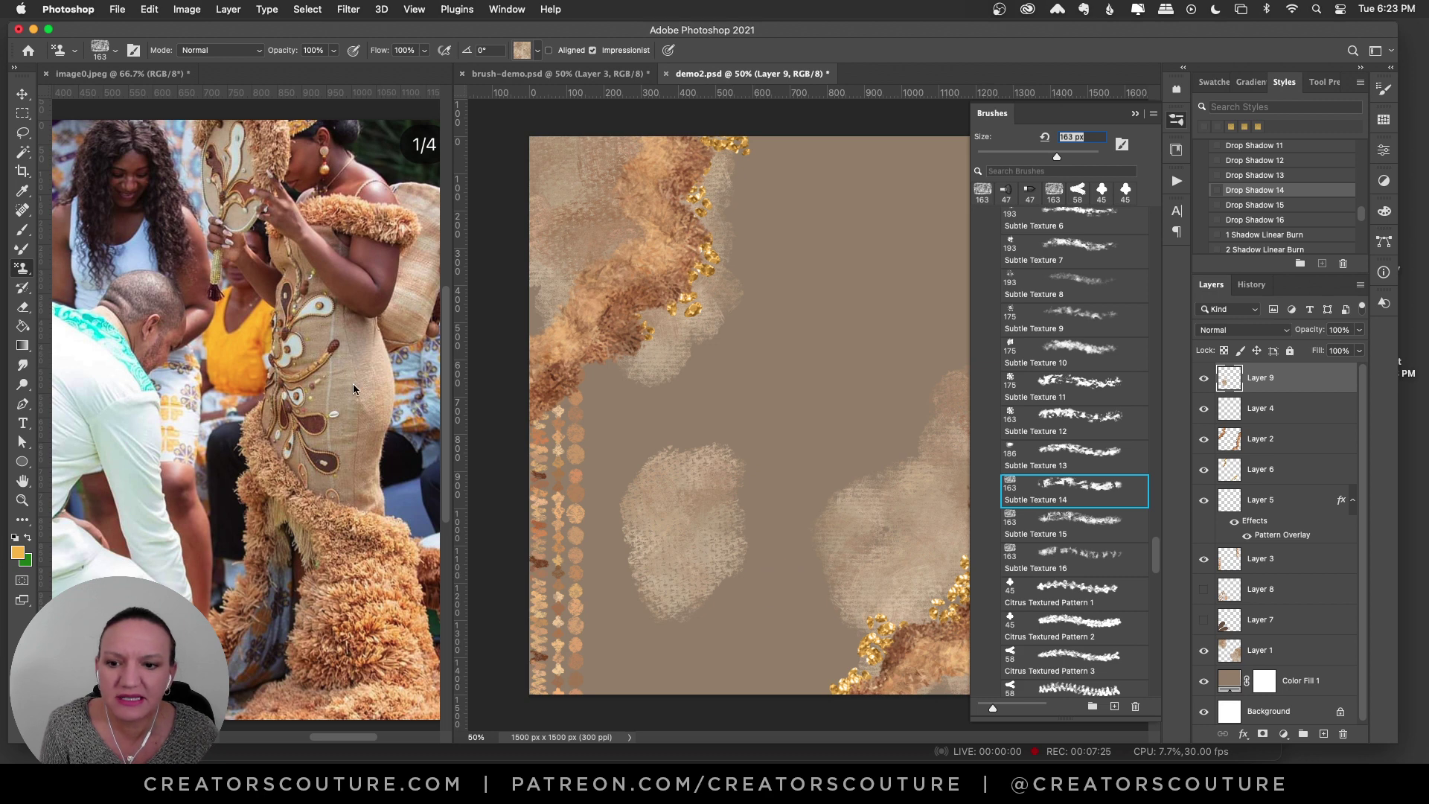
key("super+z")
key("super+z")
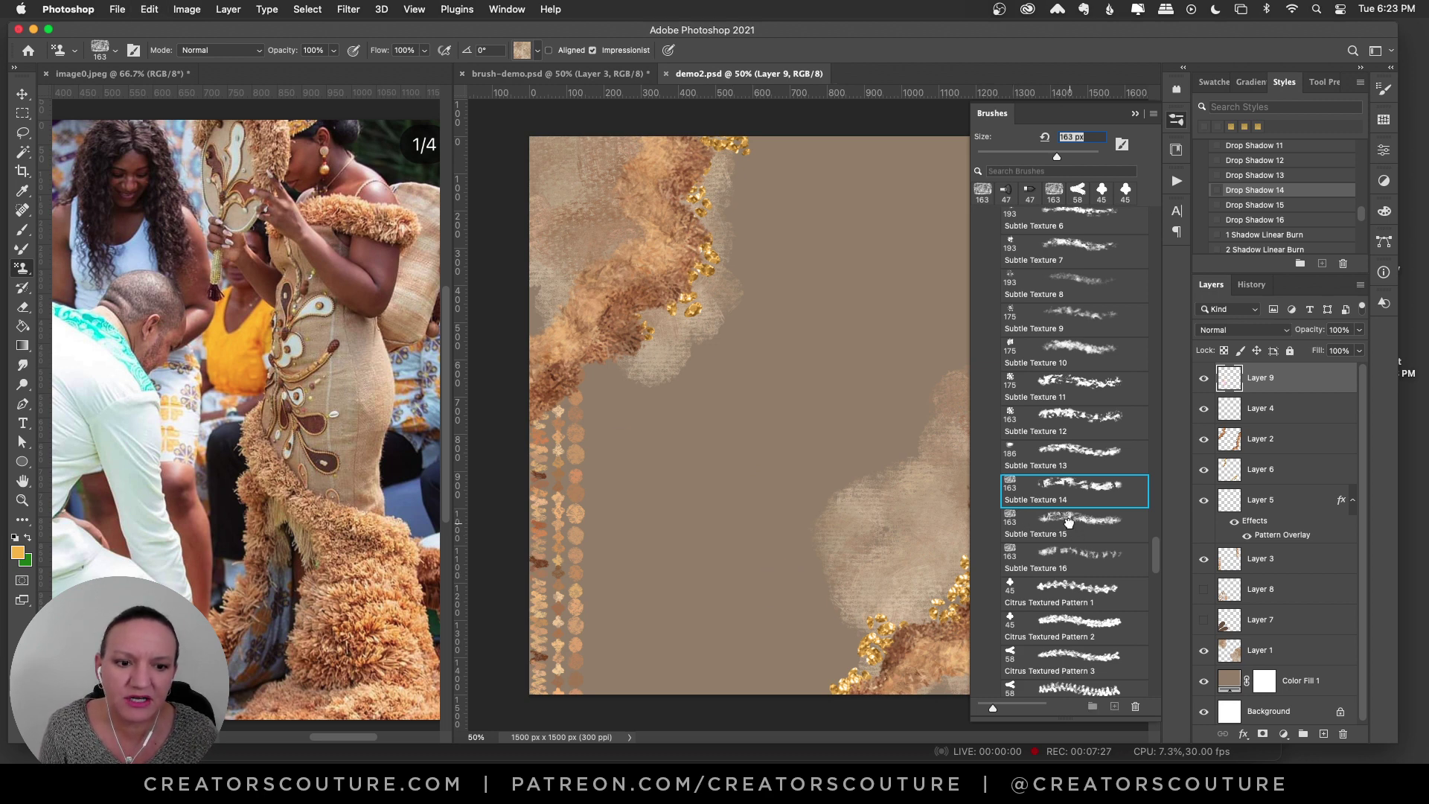
left_click(1069, 522)
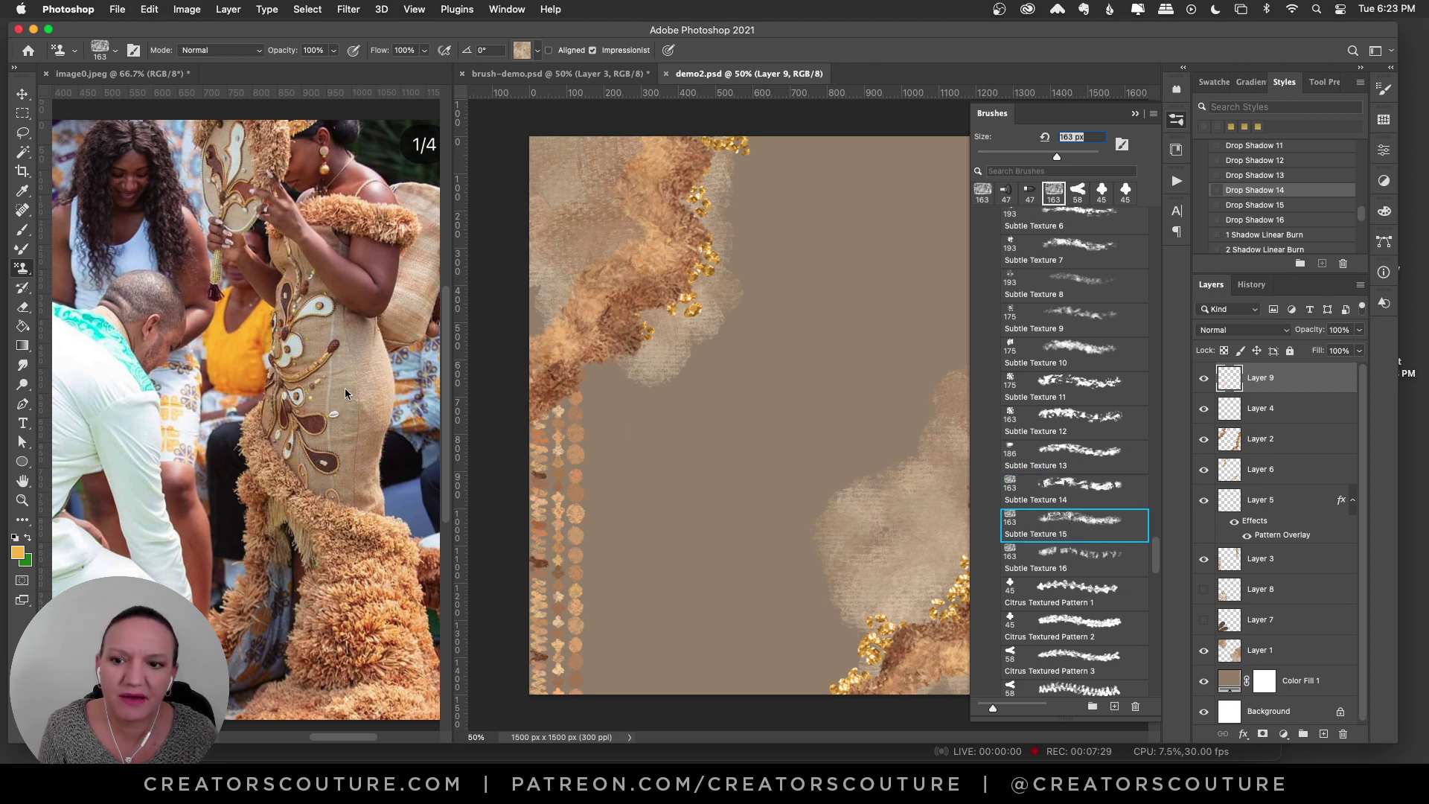
mouse_move(683, 444)
left_mouse_down()
mouse_move(658, 459)
mouse_move(639, 507)
mouse_move(654, 540)
left_mouse_up()
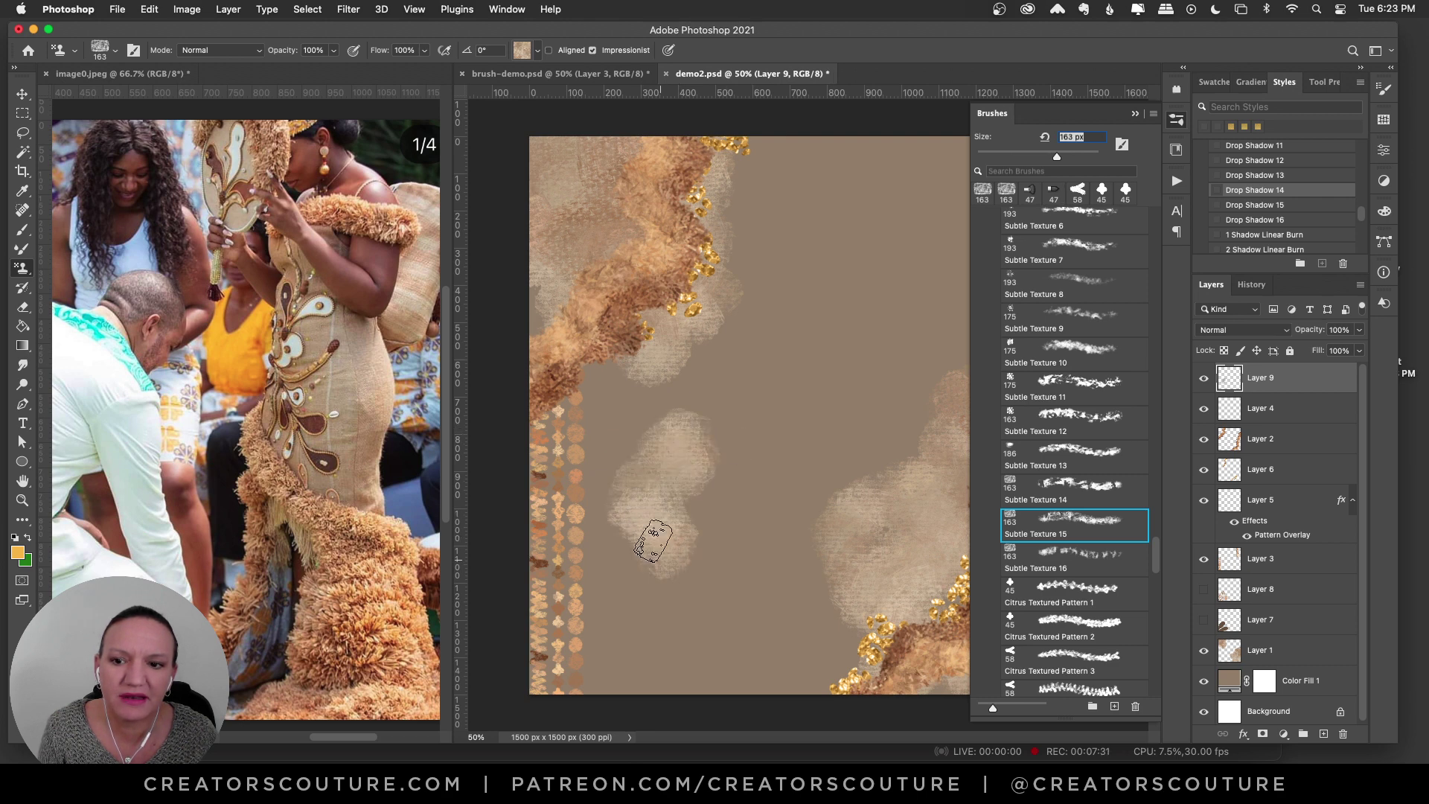
mouse_move(708, 472)
left_mouse_down()
mouse_move(680, 501)
mouse_move(701, 556)
left_mouse_up()
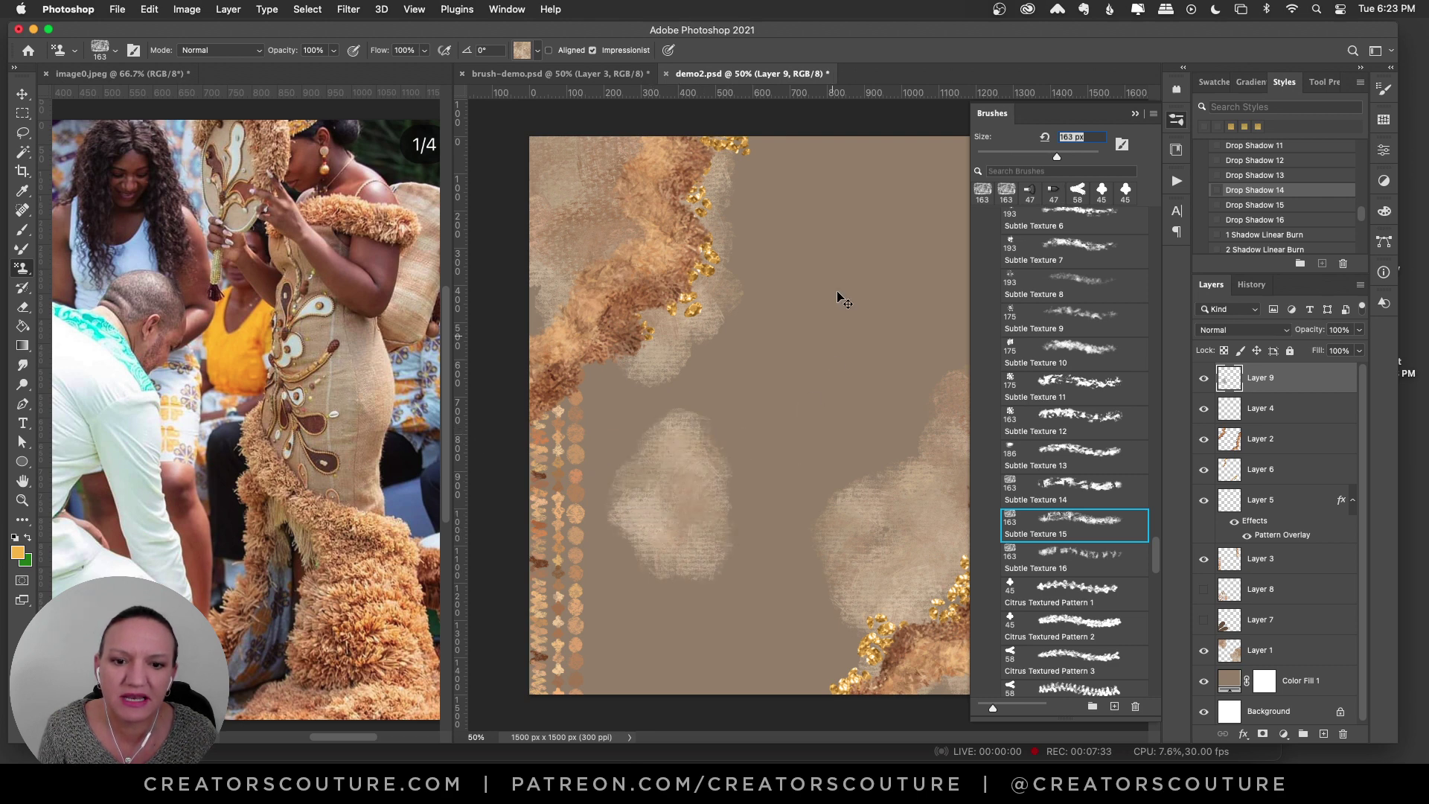
mouse_move(834, 195)
left_mouse_down()
mouse_move(845, 223)
mouse_move(826, 312)
mouse_move(775, 402)
left_mouse_up()
key("super+z")
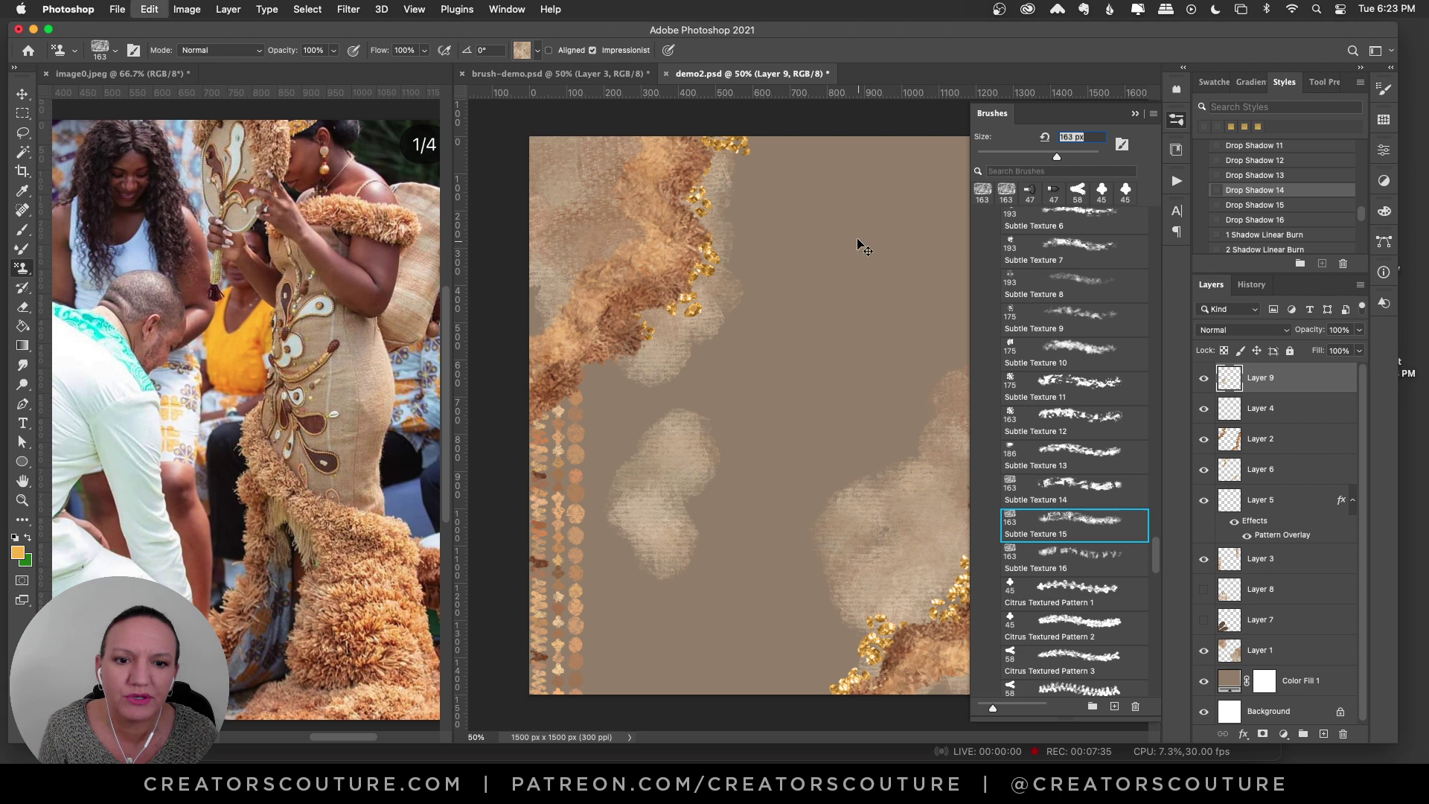
key("super+z")
mouse_move(861, 231)
left_mouse_down()
mouse_move(836, 293)
mouse_move(750, 367)
left_mouse_up()
key("super+z")
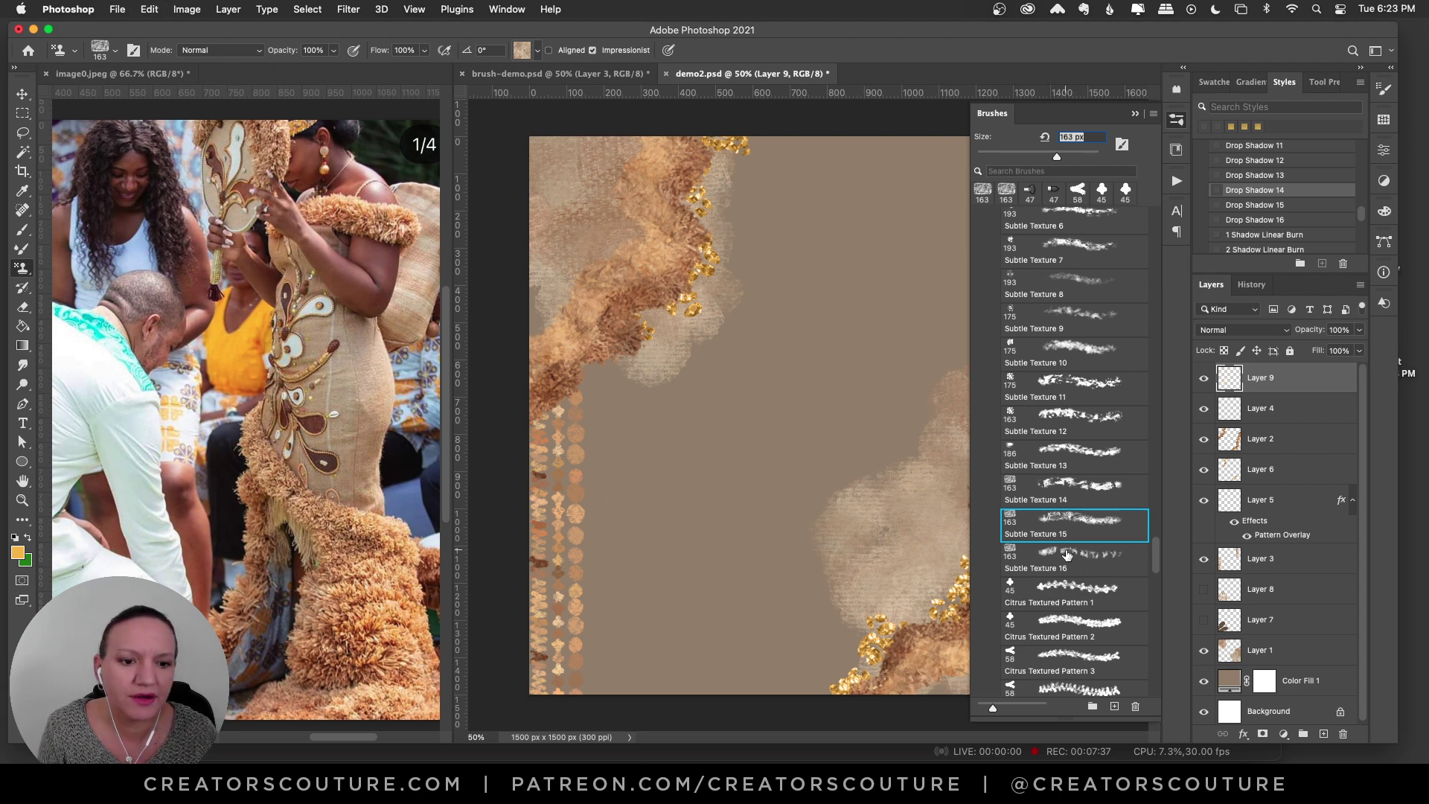
left_click(1066, 555)
mouse_move(846, 271)
left_mouse_down()
mouse_move(855, 306)
mouse_move(815, 350)
mouse_move(855, 358)
left_mouse_up()
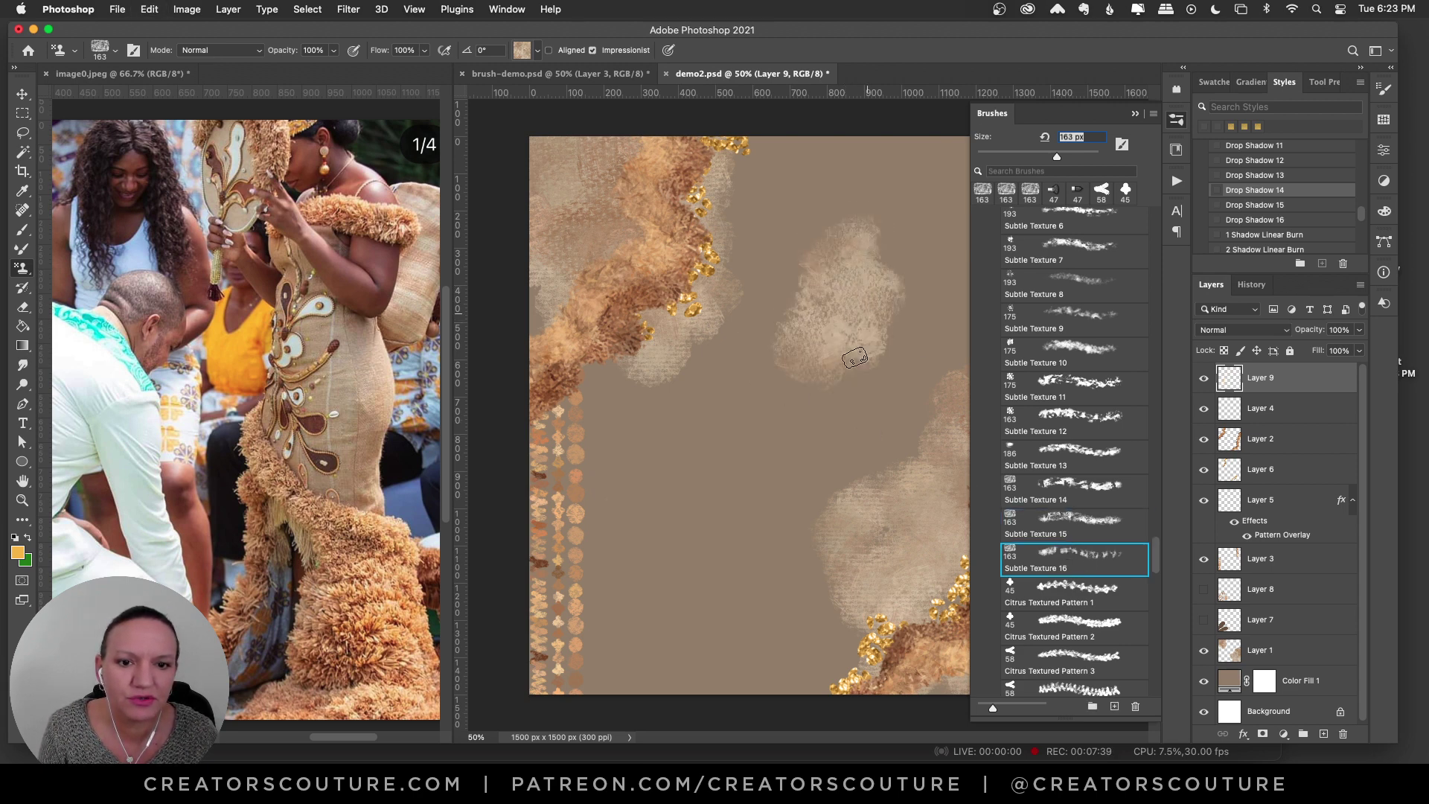
key("super+z")
left_click(1067, 285)
mouse_move(863, 239)
left_mouse_down()
mouse_move(802, 309)
mouse_move(801, 420)
left_mouse_up()
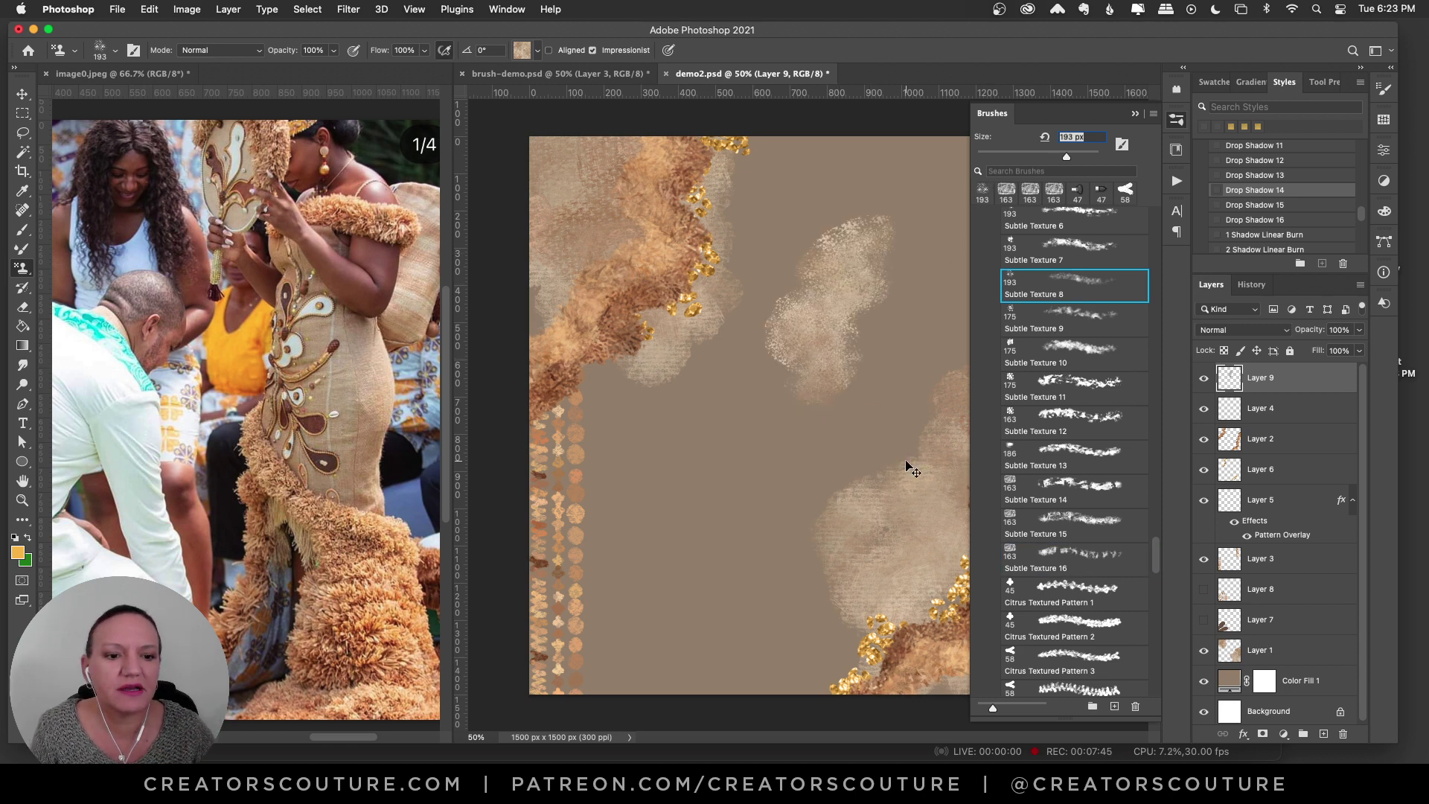
key("super+z")
left_click_drag(1157, 563, 1154, 541)
scroll(1154, 540, "down", 1)
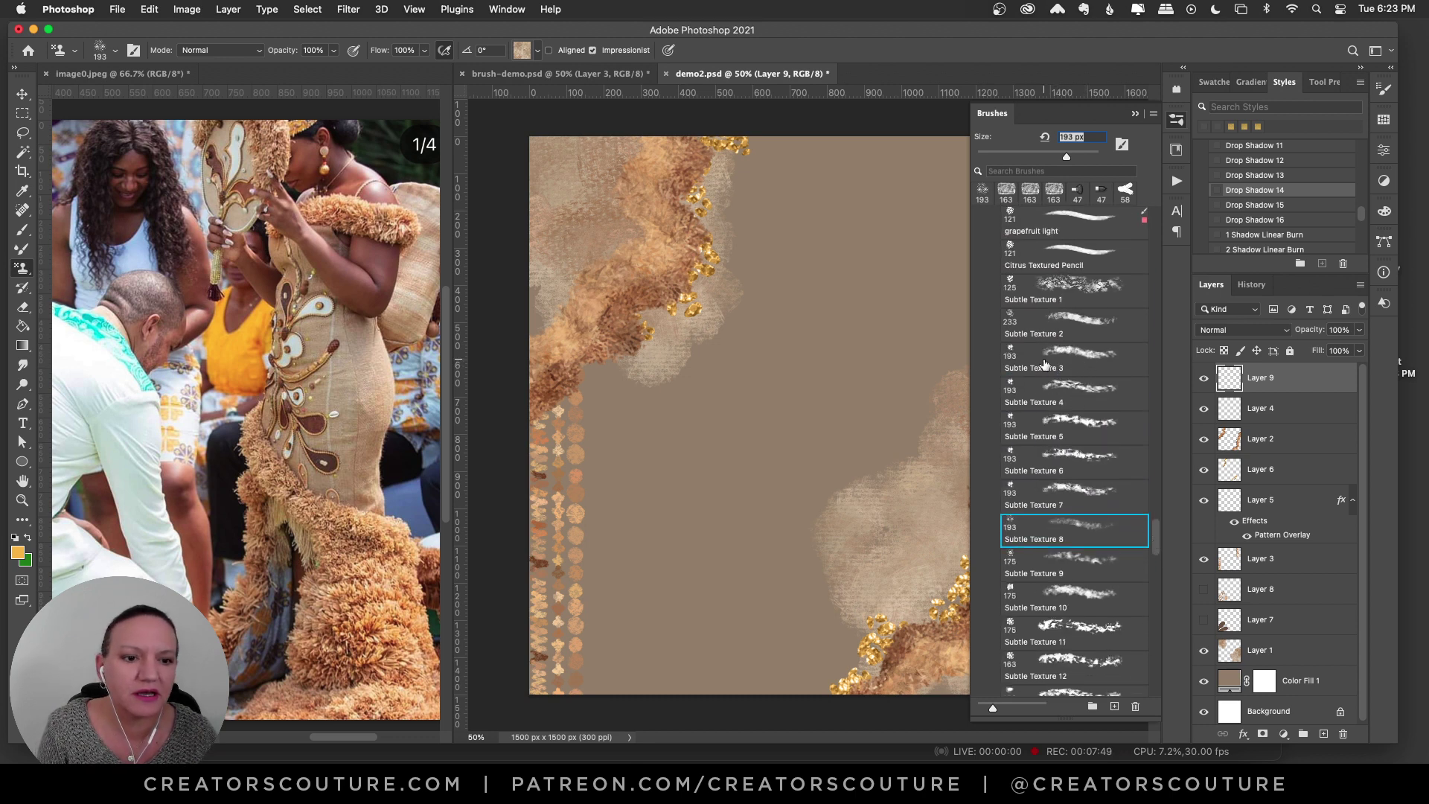
left_click(1080, 359)
mouse_move(830, 279)
left_mouse_down()
mouse_move(797, 305)
mouse_move(767, 446)
left_mouse_up()
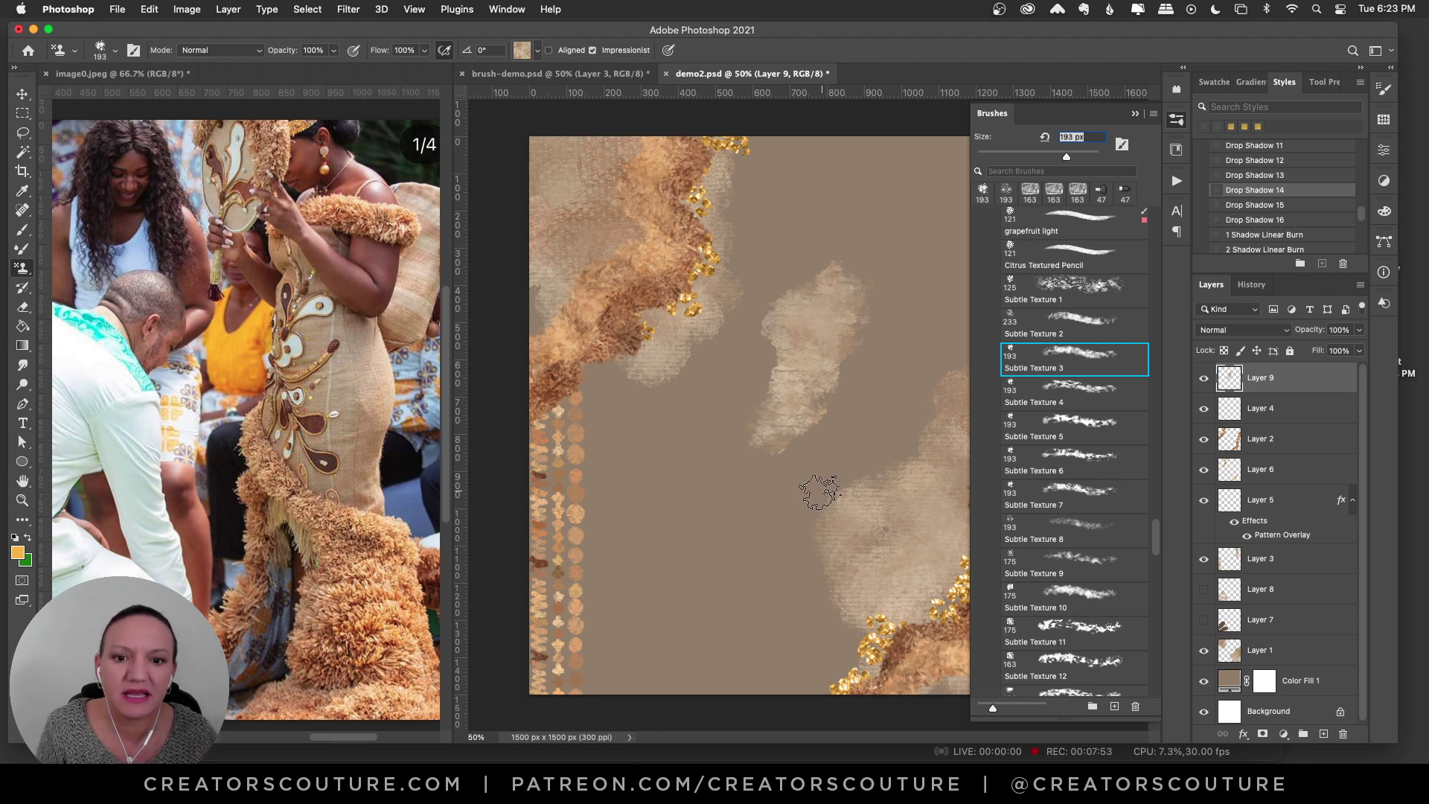
key("super+z")
scroll(1146, 583, "down", 10)
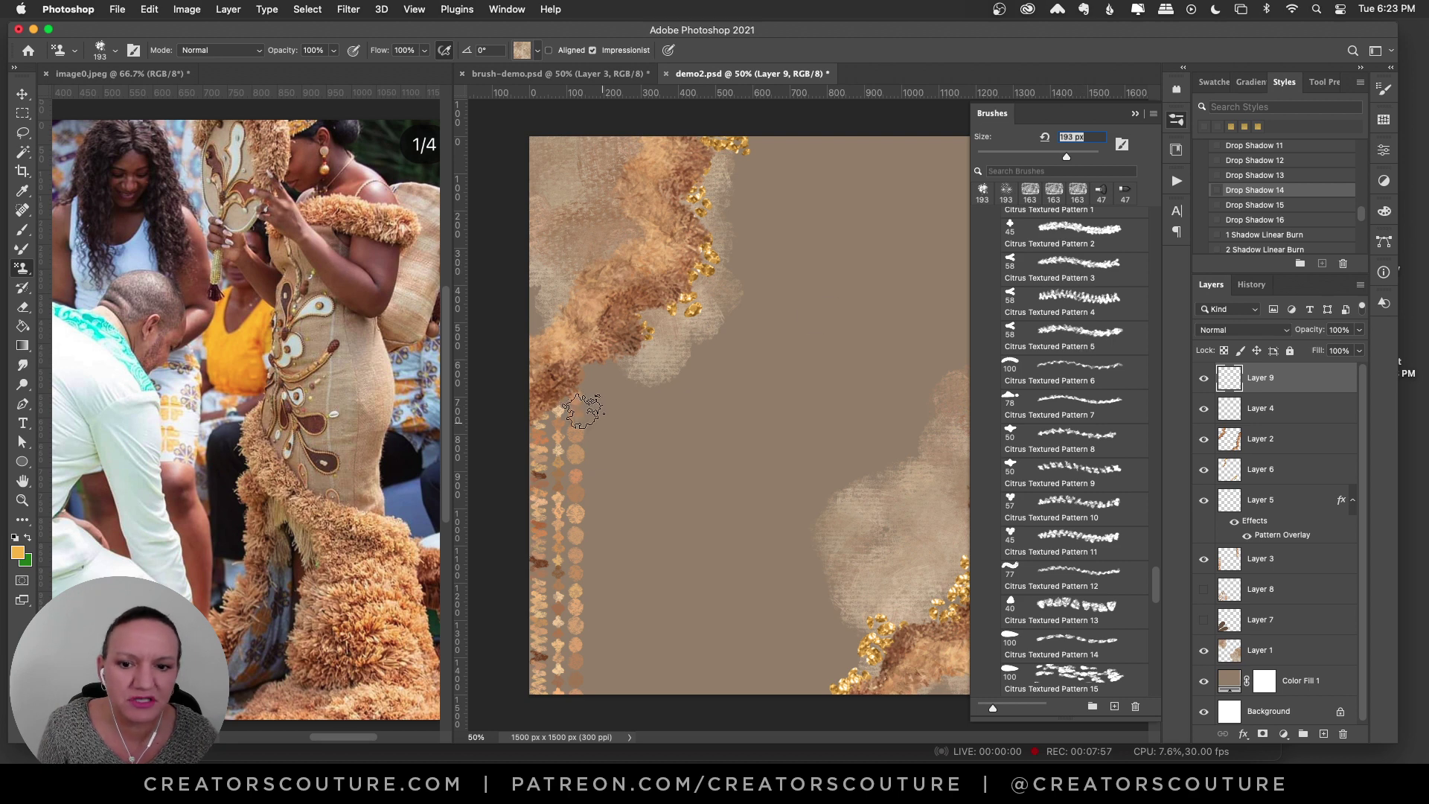
Step: Set the brush's stamp pattern to the fourth Raffia pattern
left_click(522, 49)
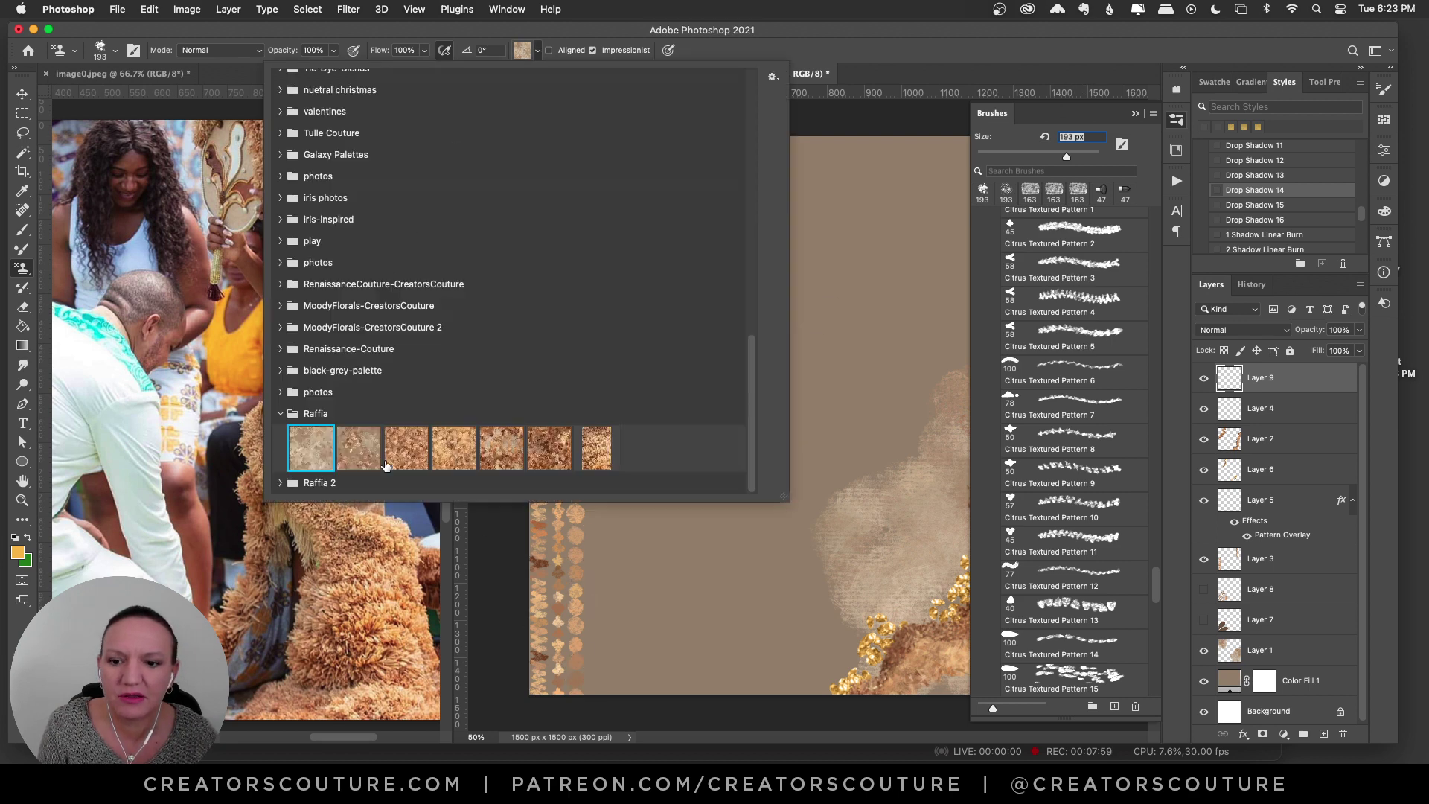
left_click(407, 447)
left_click(455, 461)
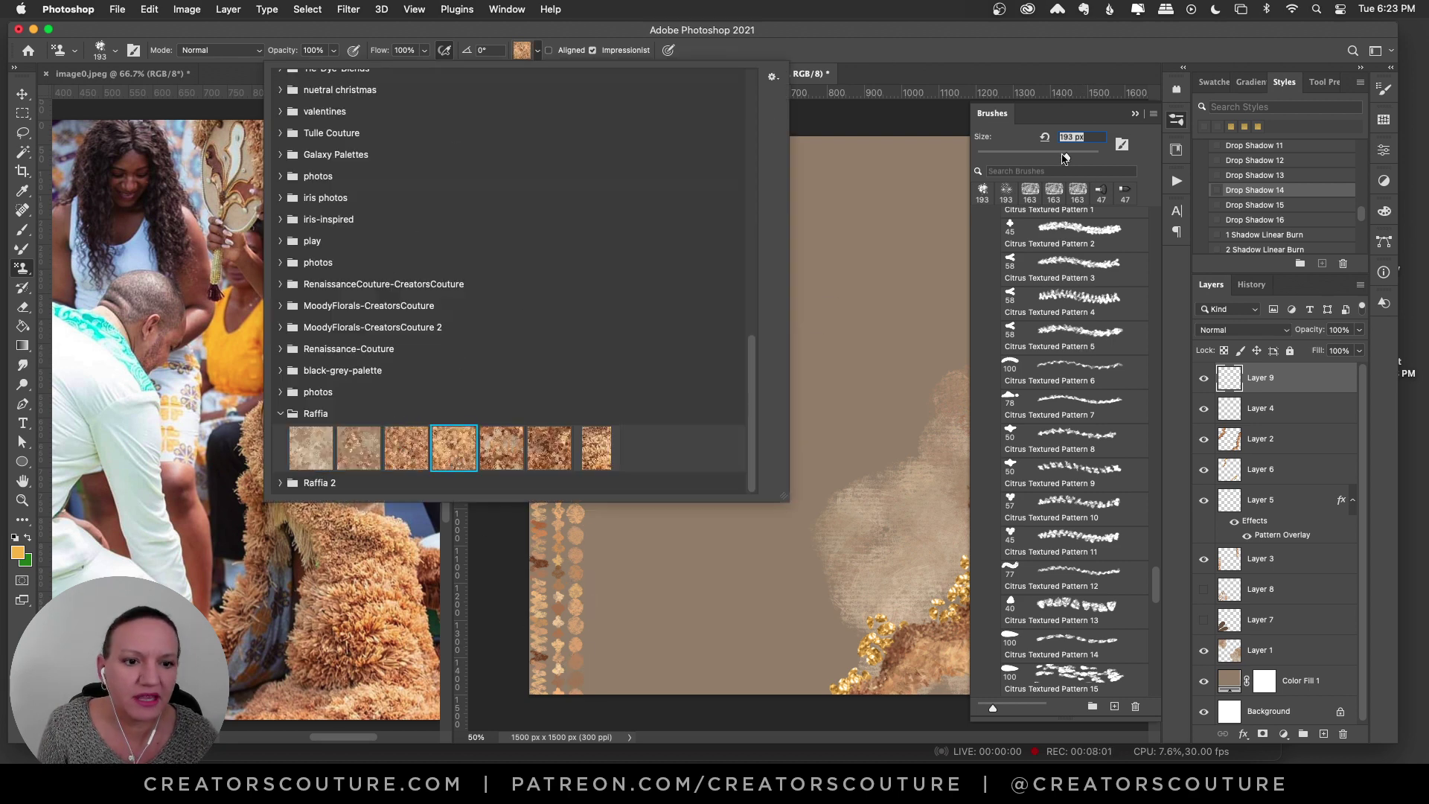
left_click(950, 65)
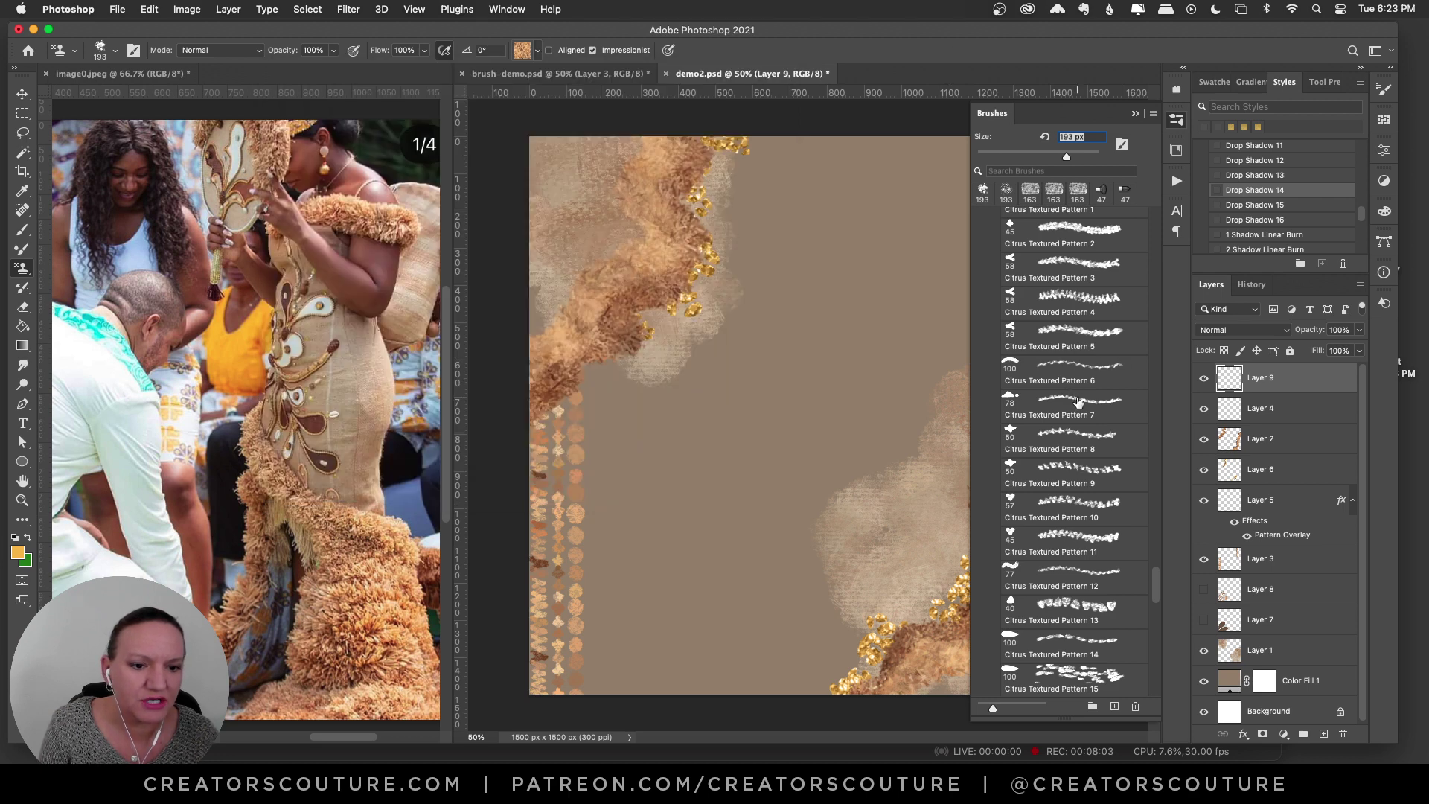
Step: Try vertical strokes near the left dots with Citrus Textured Pattern 9, then undo them
left_click(1057, 469)
left_click_drag(662, 426, 654, 638)
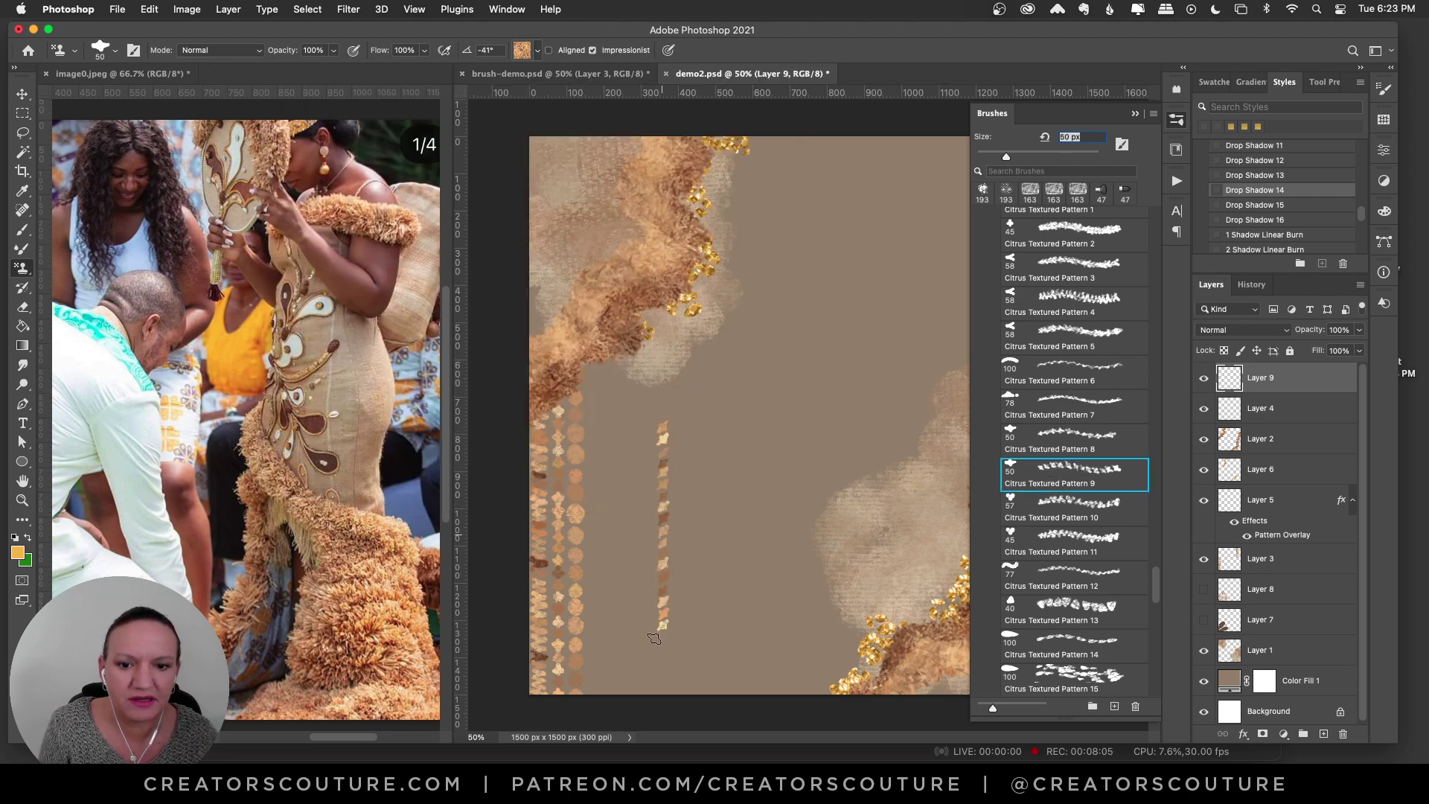
left_click_drag(682, 694, 691, 414)
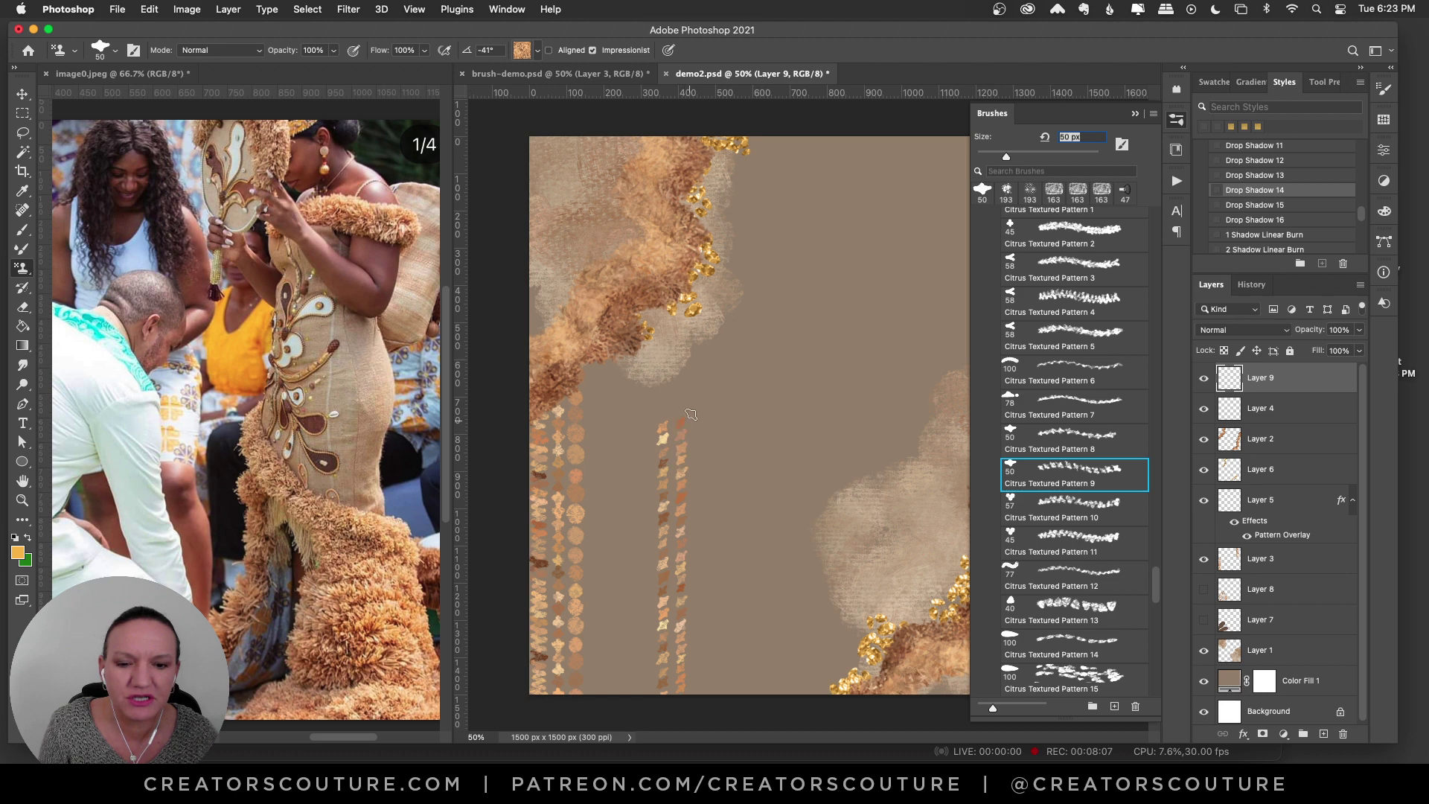
key("super+z")
key("super+z")
left_click_drag(603, 445, 608, 627)
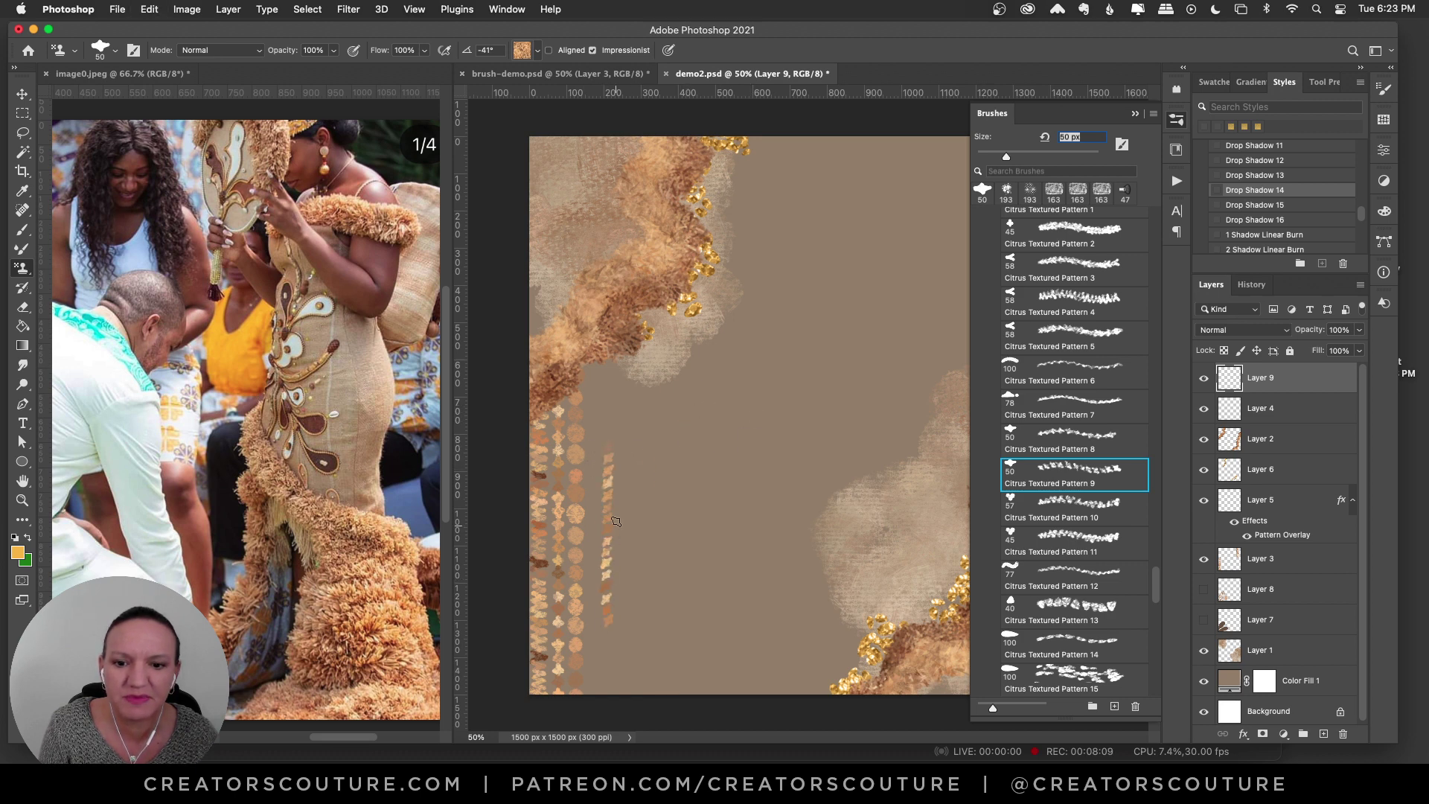
key("super+z")
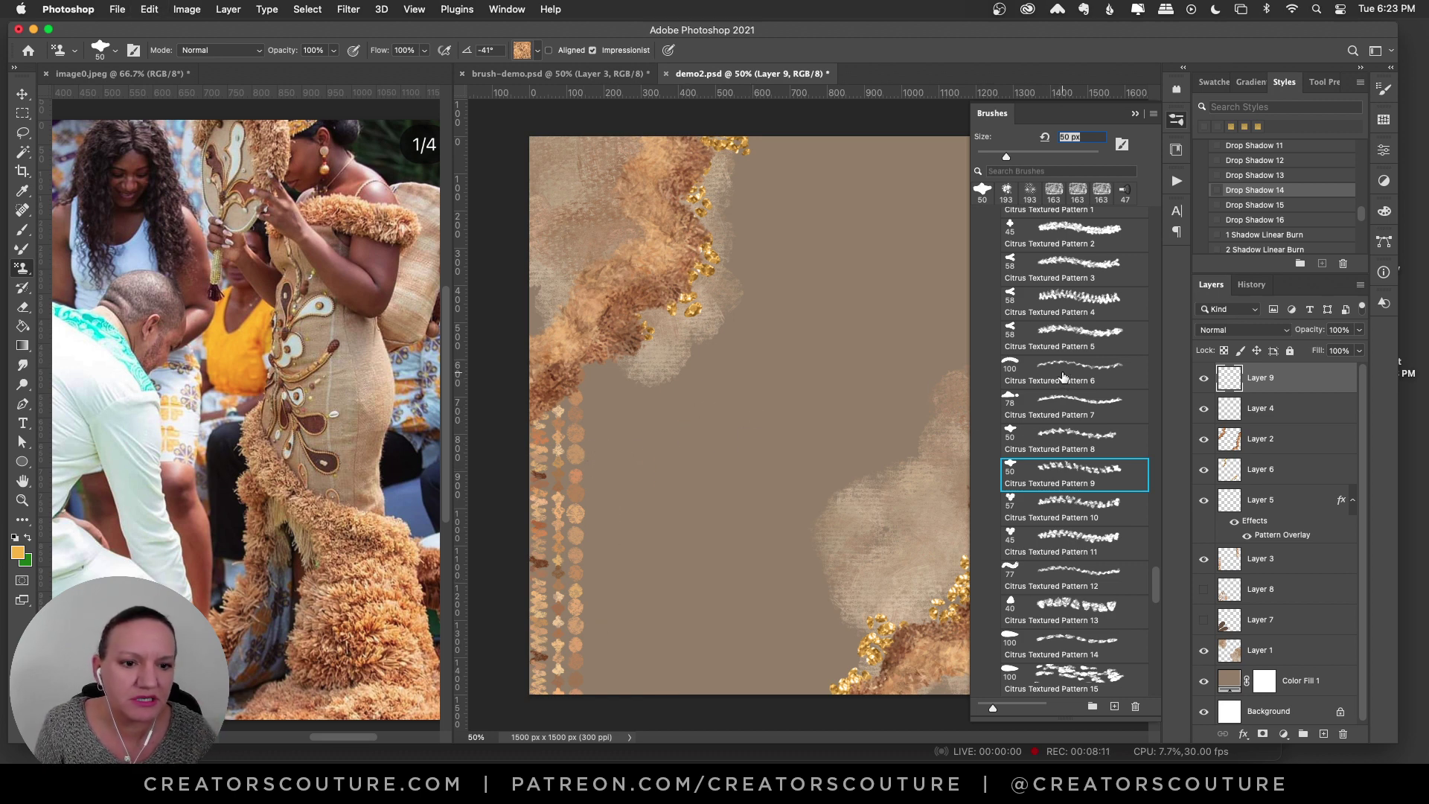
Step: Paint a thin vertical stroke beside the left dots with Citrus Textured Pattern 13 (40 px)
left_click(1063, 378)
left_click_drag(652, 445, 655, 700)
key("super+z")
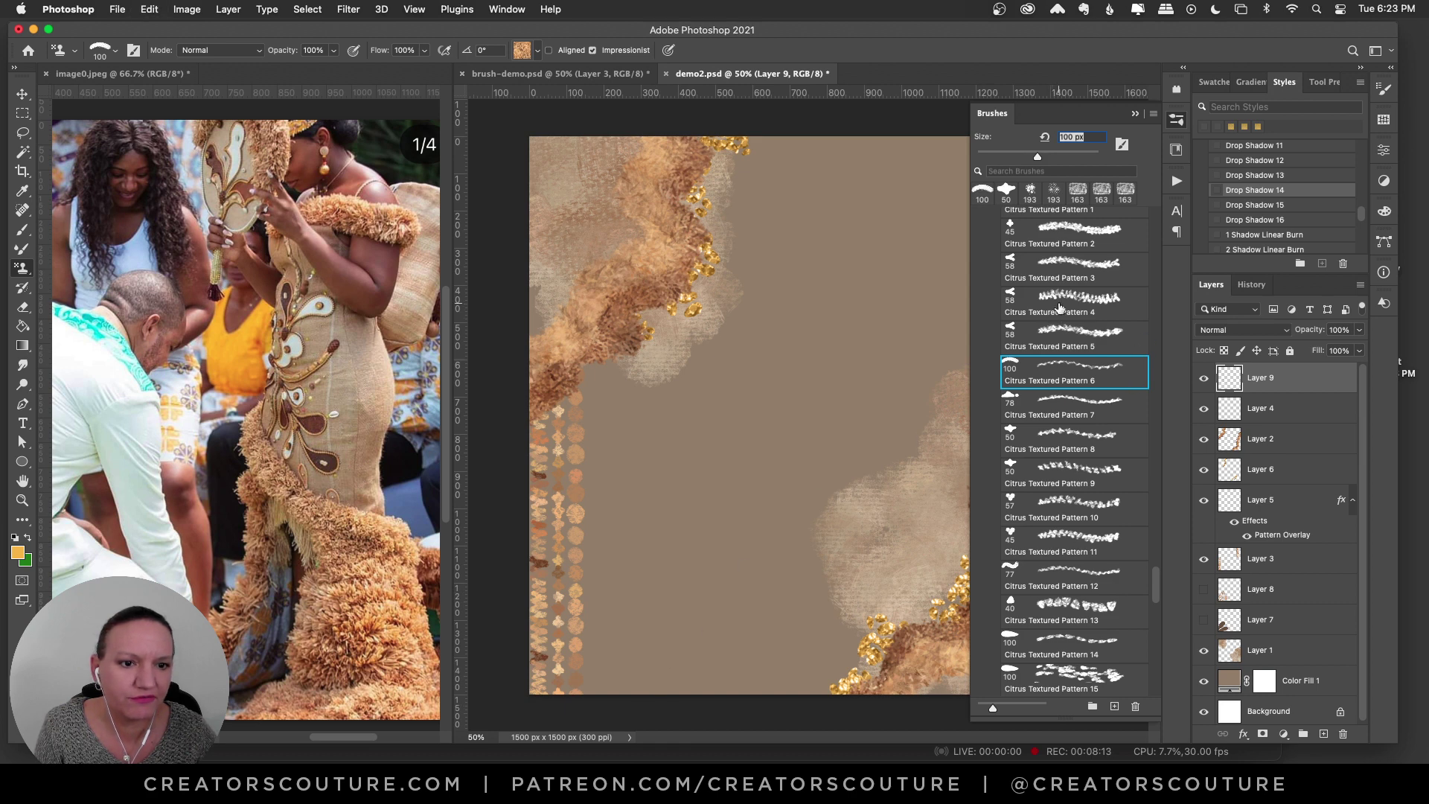
left_click(1083, 609)
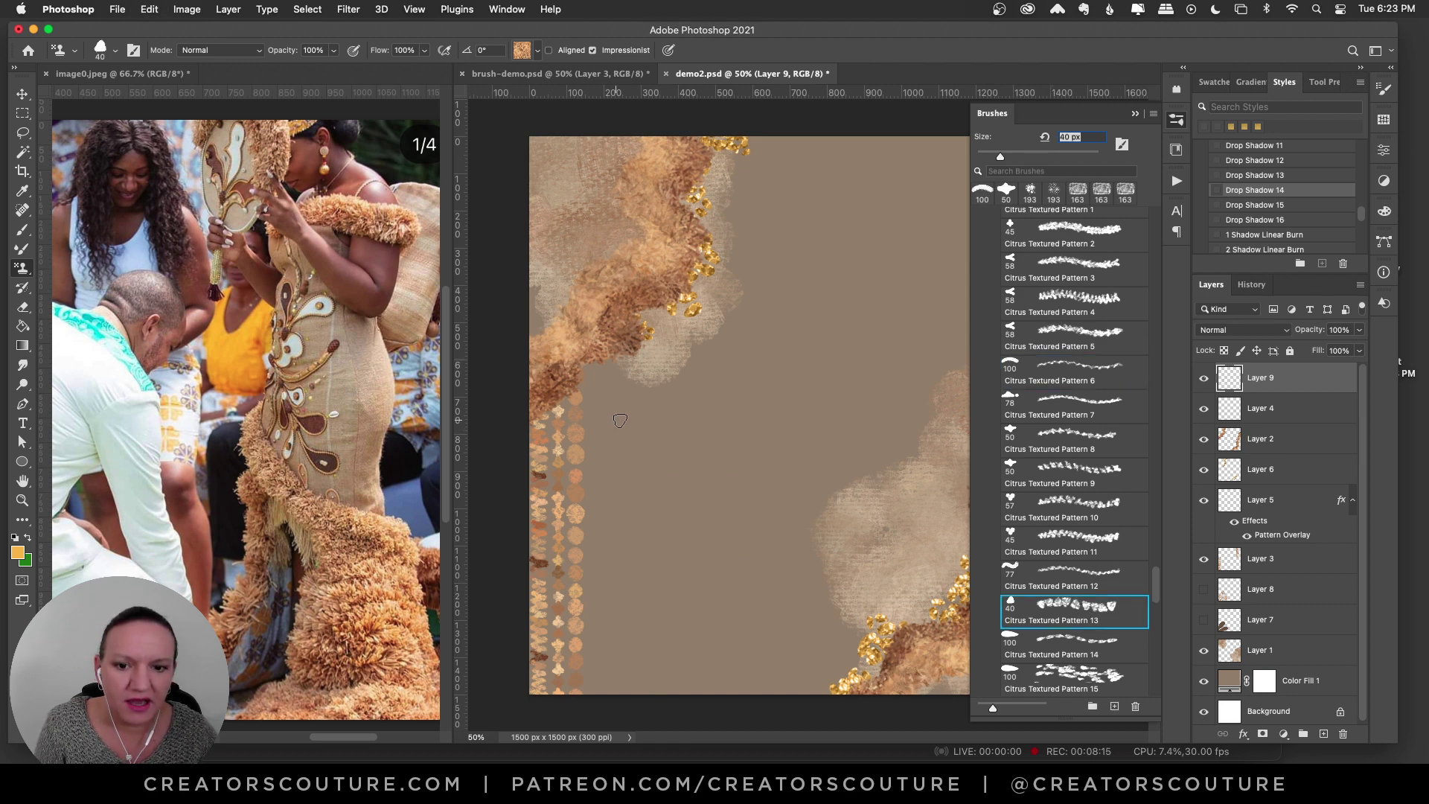
left_click_drag(620, 421, 619, 696)
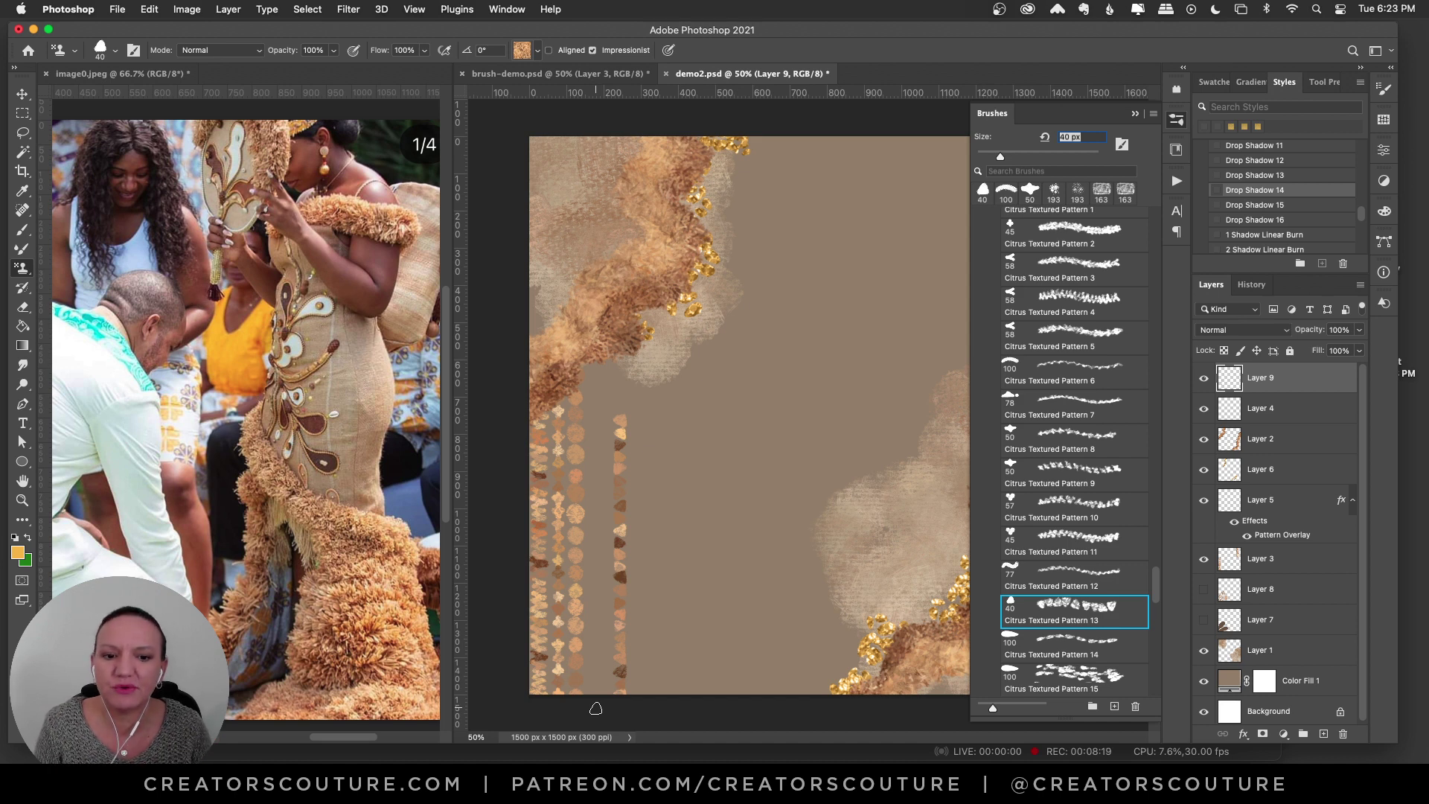
left_click(1179, 118)
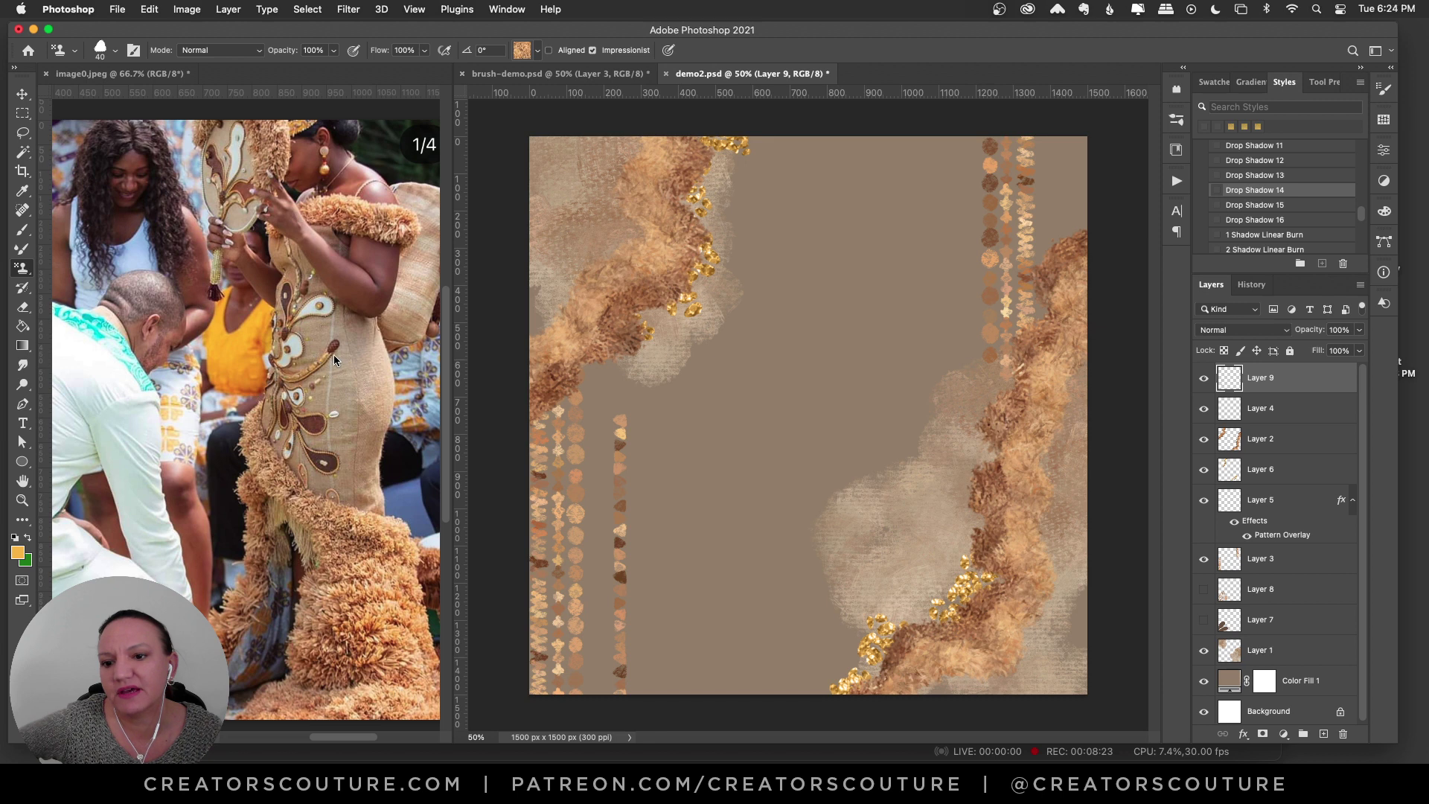
left_click(329, 423)
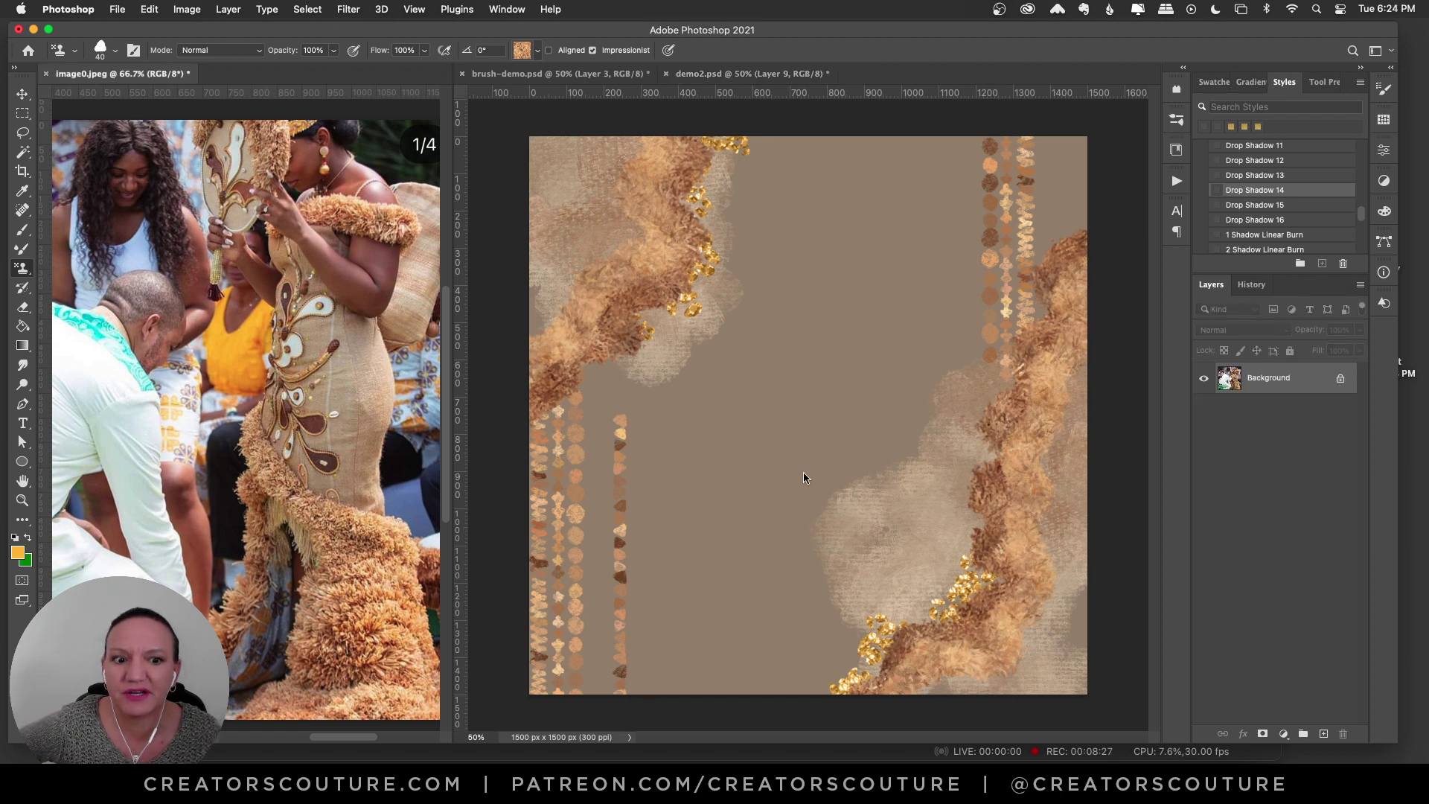
left_click(677, 217)
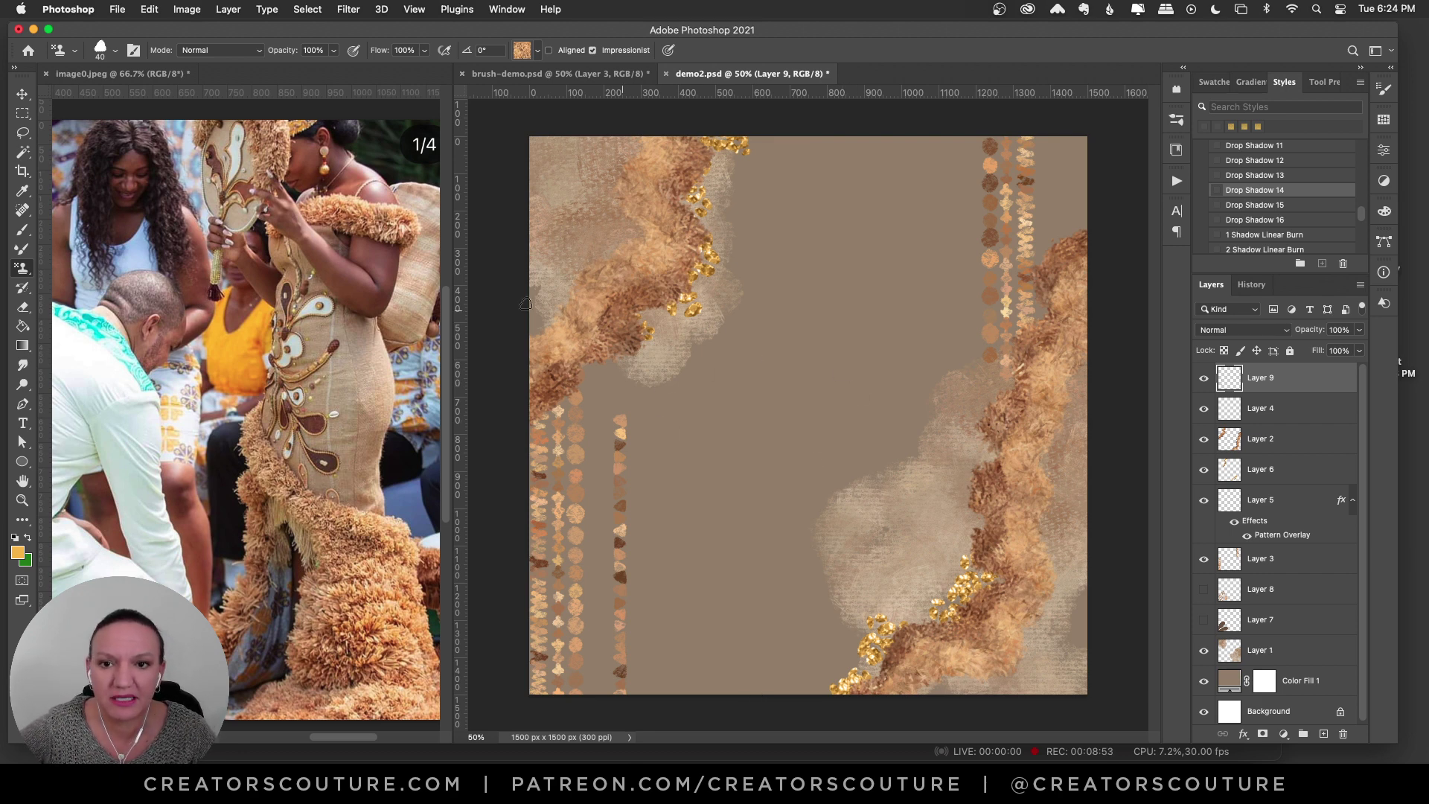
Step: Switch to brush-demo.psd and make Layer 2's two wavy raffia strokes visible
left_click(607, 74)
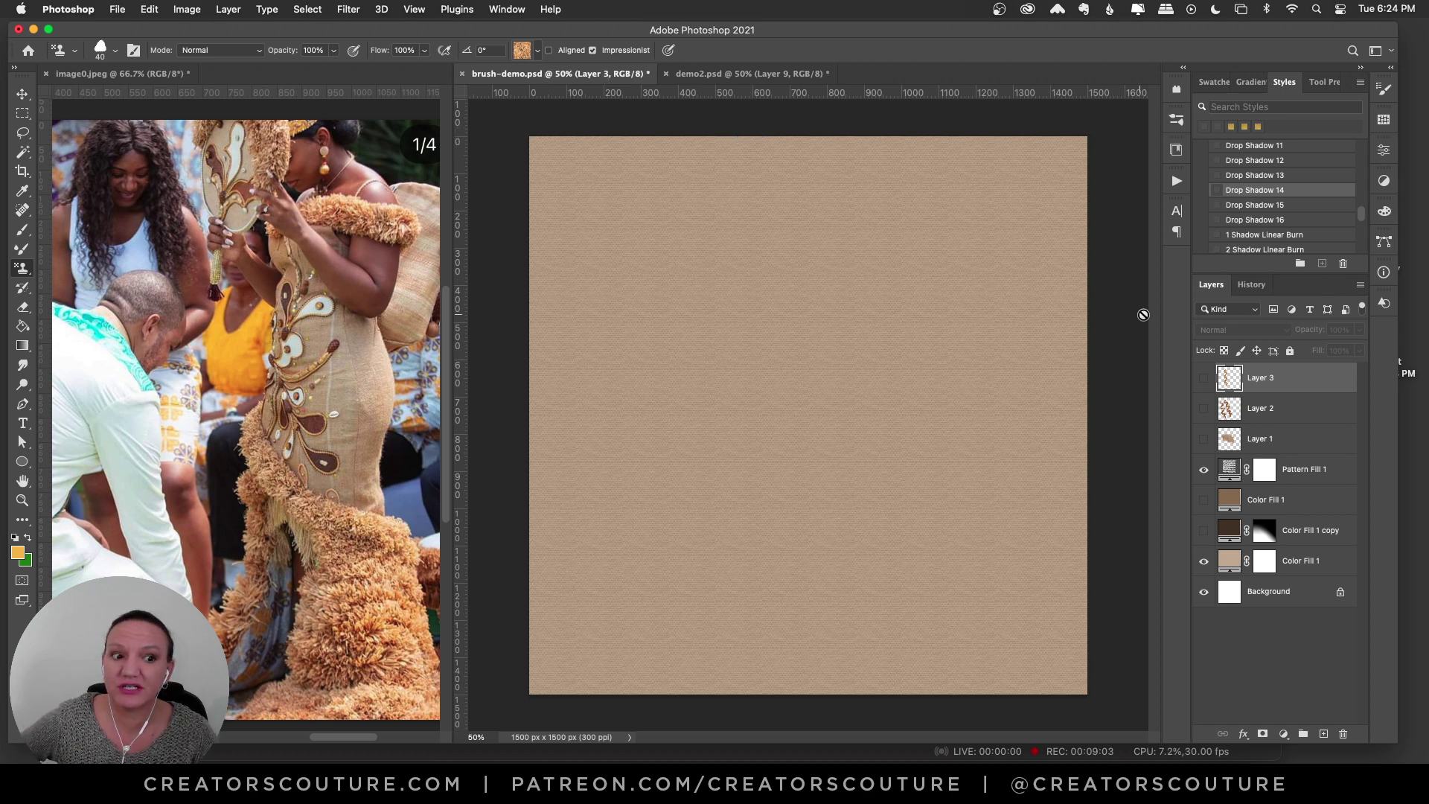
left_click(1203, 409)
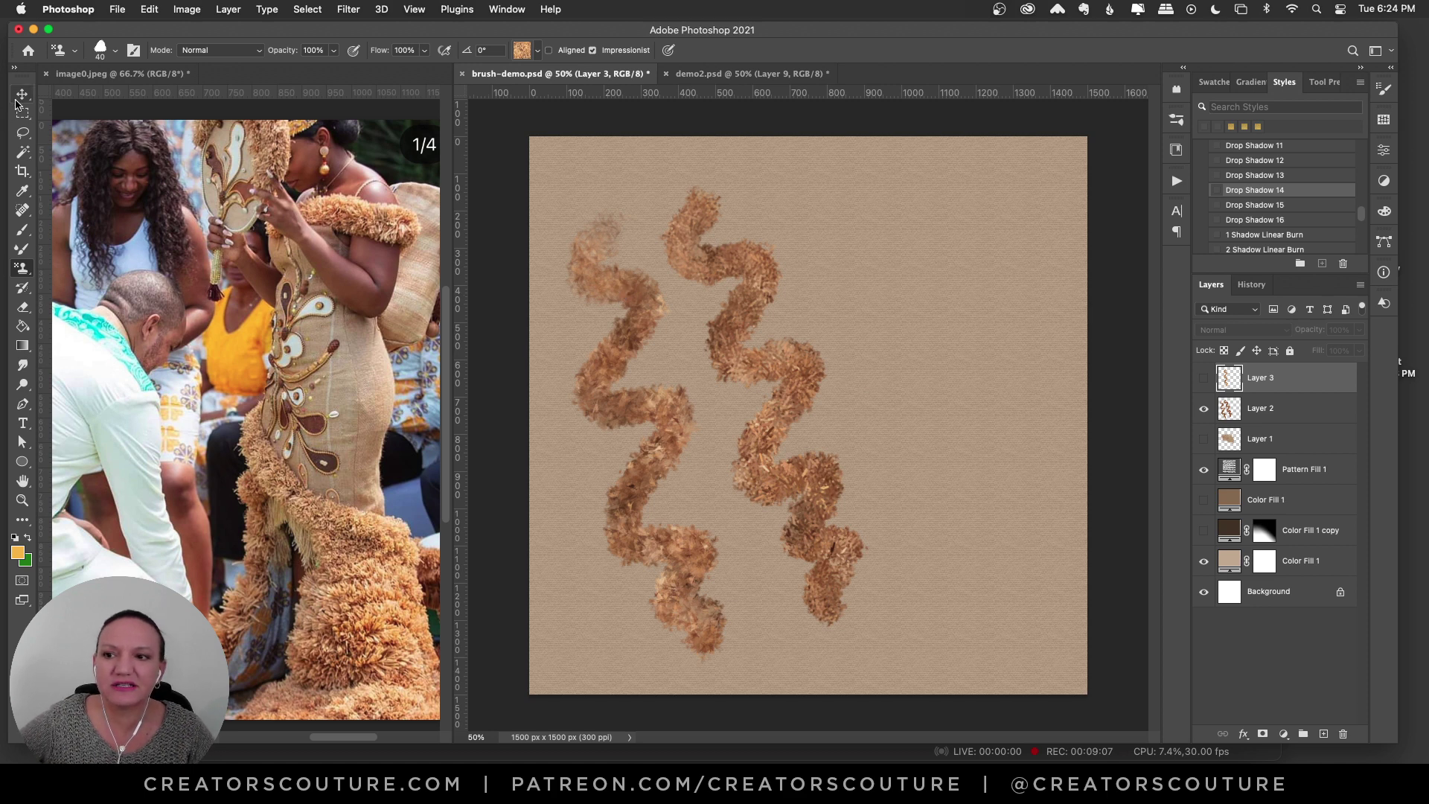
left_click(22, 94)
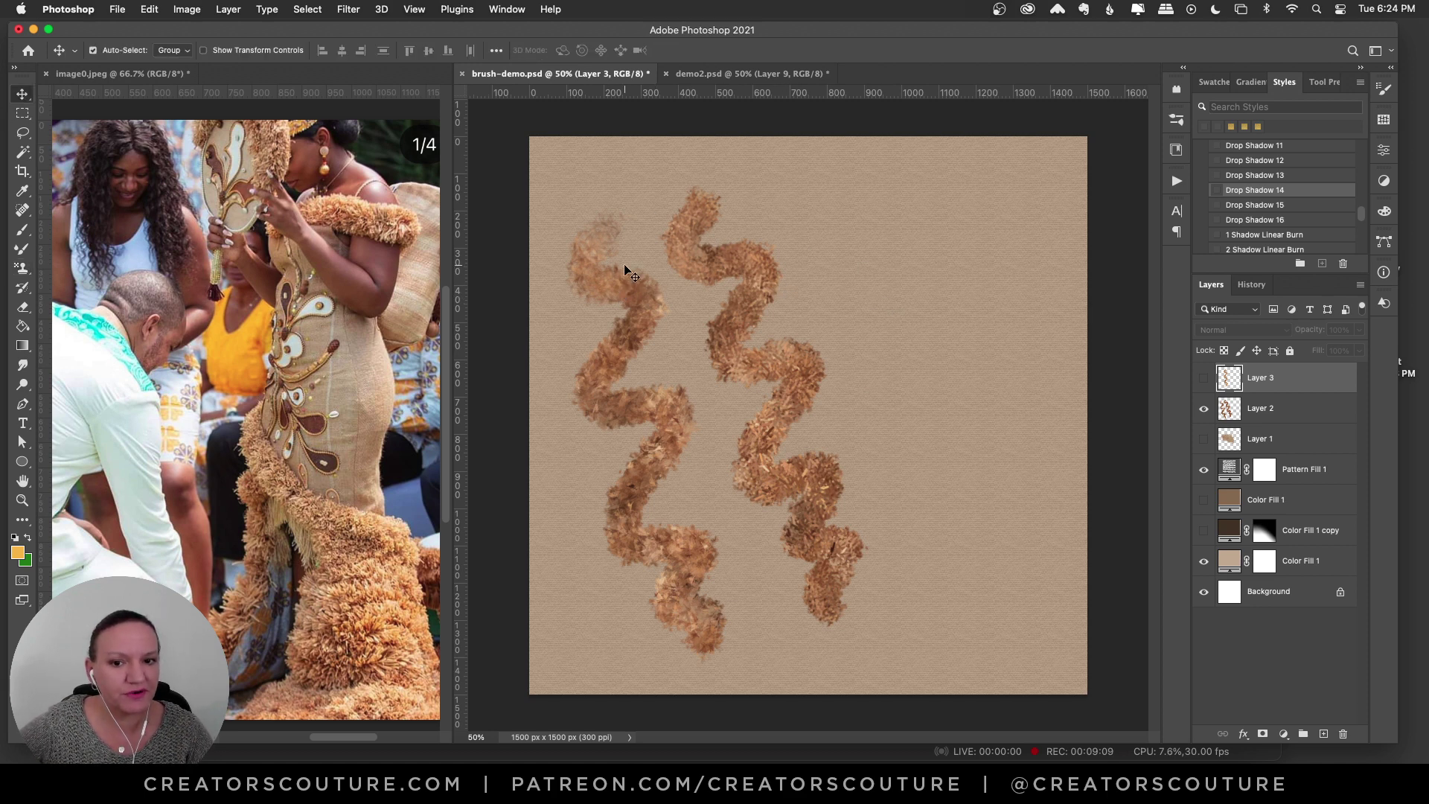